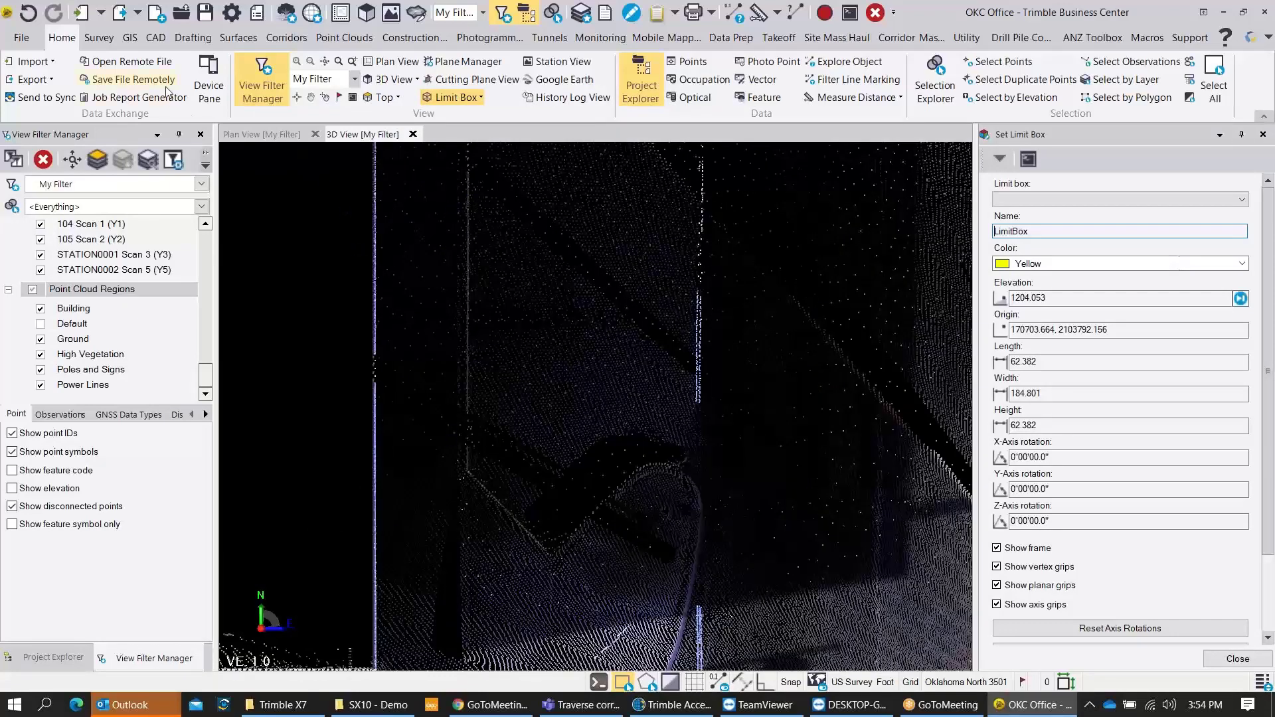
Switch the 3D view's background to white so the scanned points show in dark contrast
{"action": "left_click", "coordinate": [669, 684]}
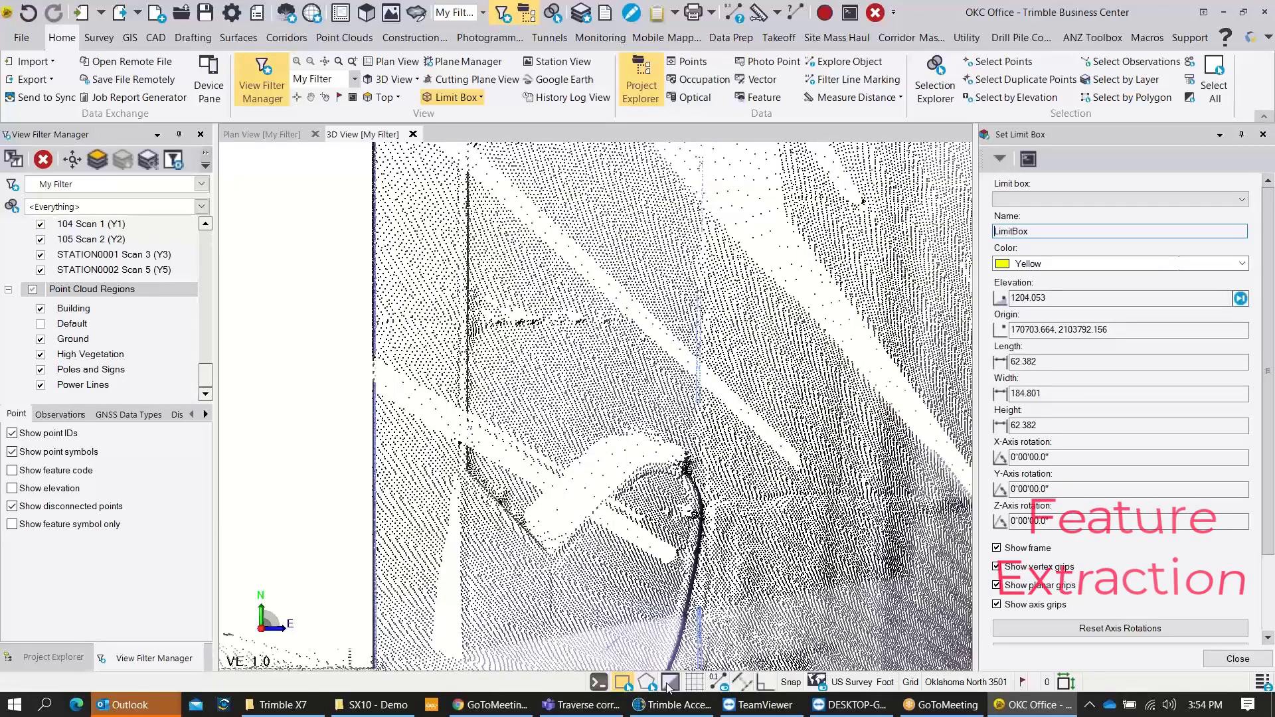
{"action": "left_click", "coordinate": [668, 684]}
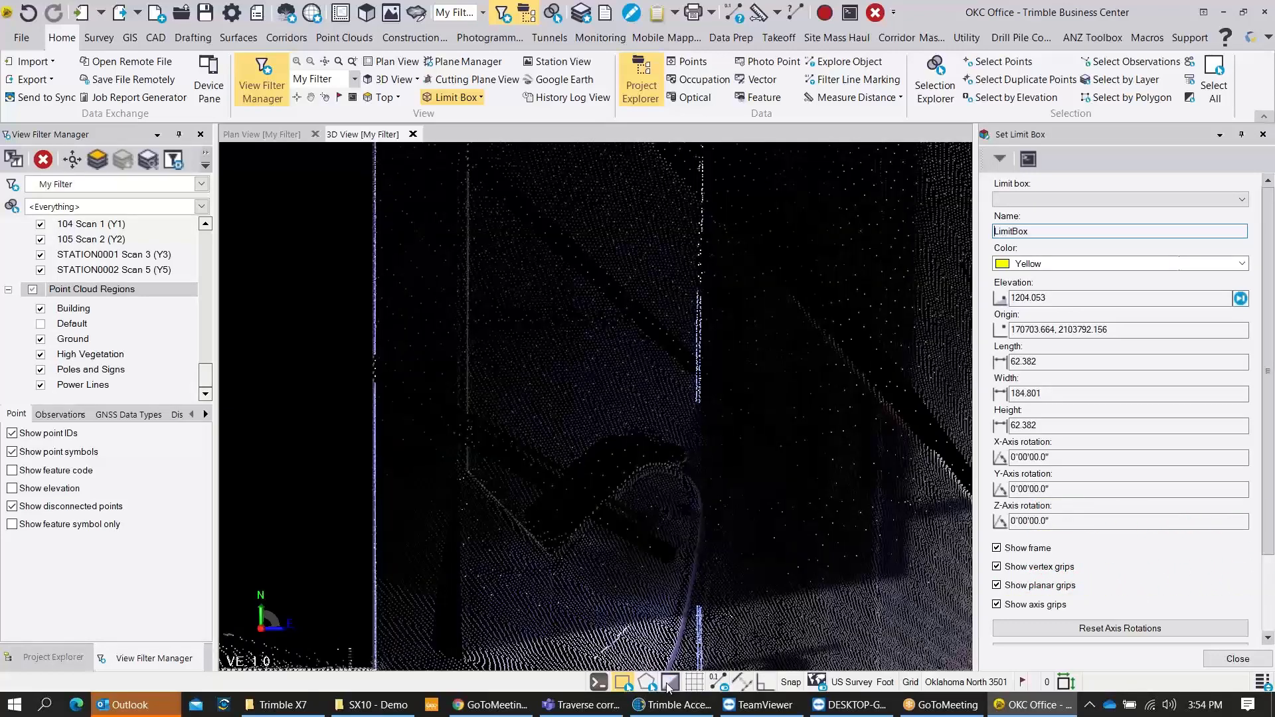
{"action": "left_click", "coordinate": [669, 684]}
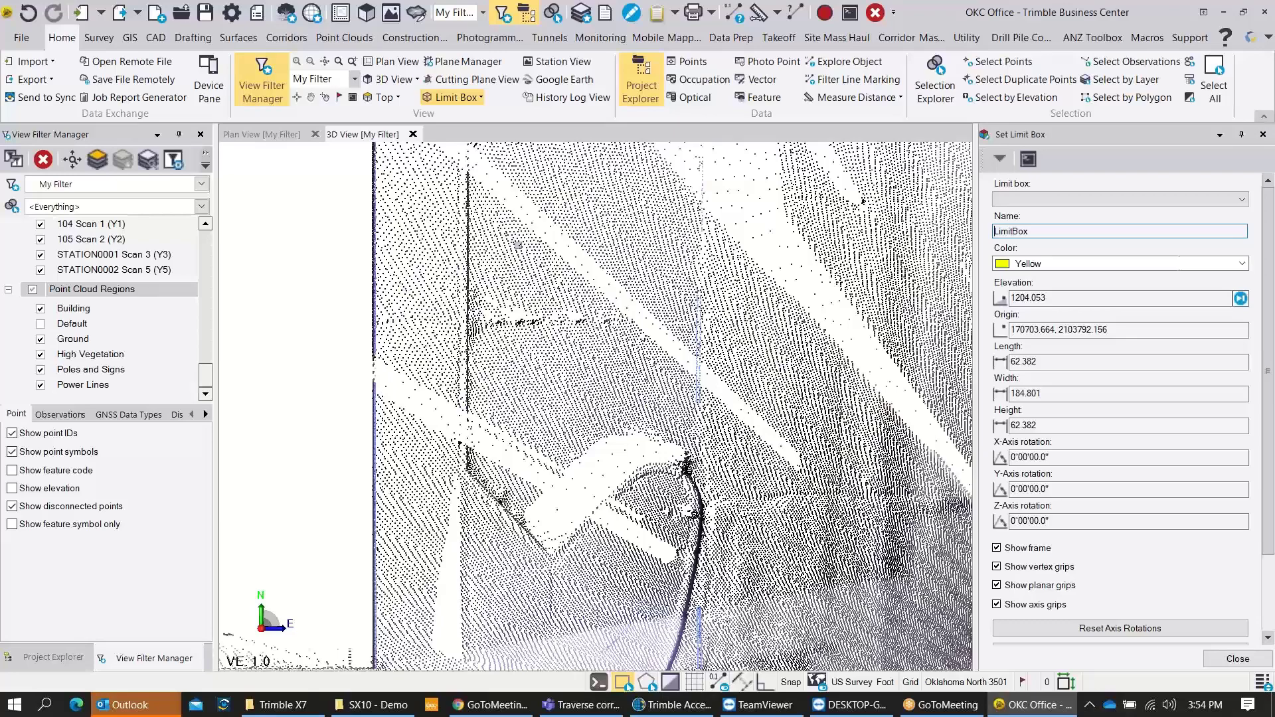
{"action": "scroll", "coordinate": [486, 298], "scroll_direction": "down", "scroll_amount": 5}
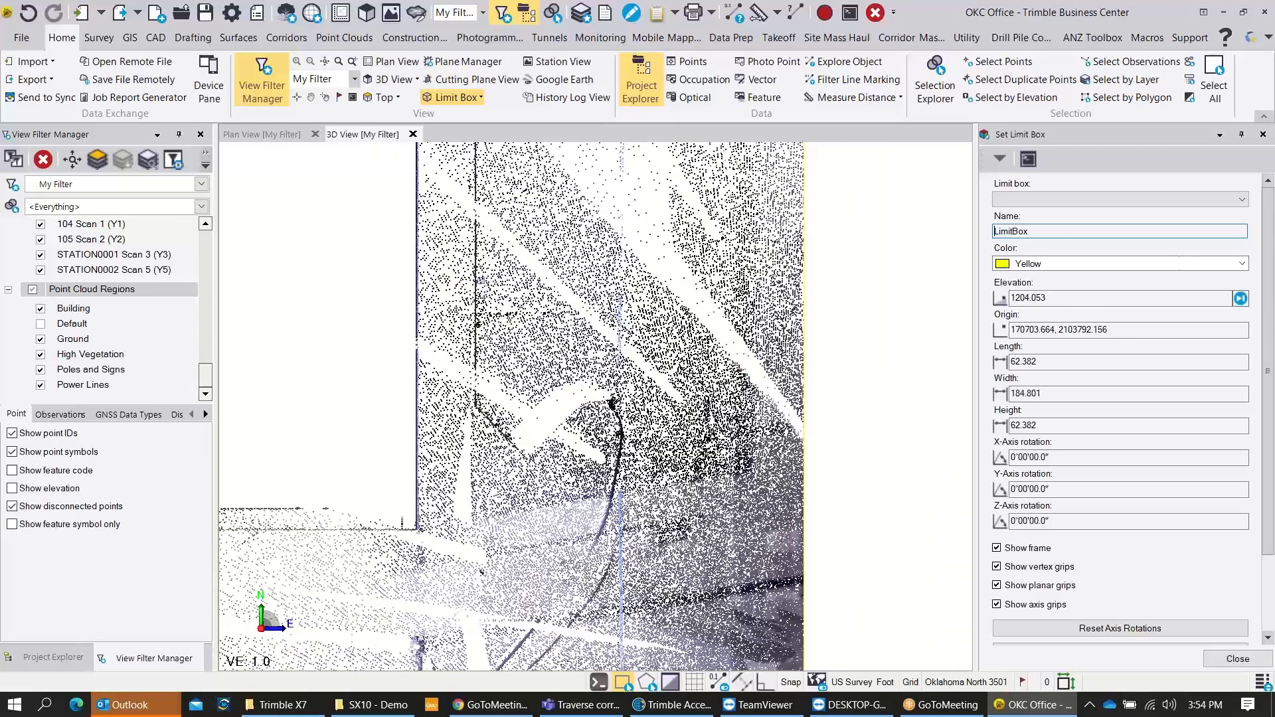
{"action": "scroll", "coordinate": [490, 292], "scroll_direction": "up", "scroll_amount": 5}
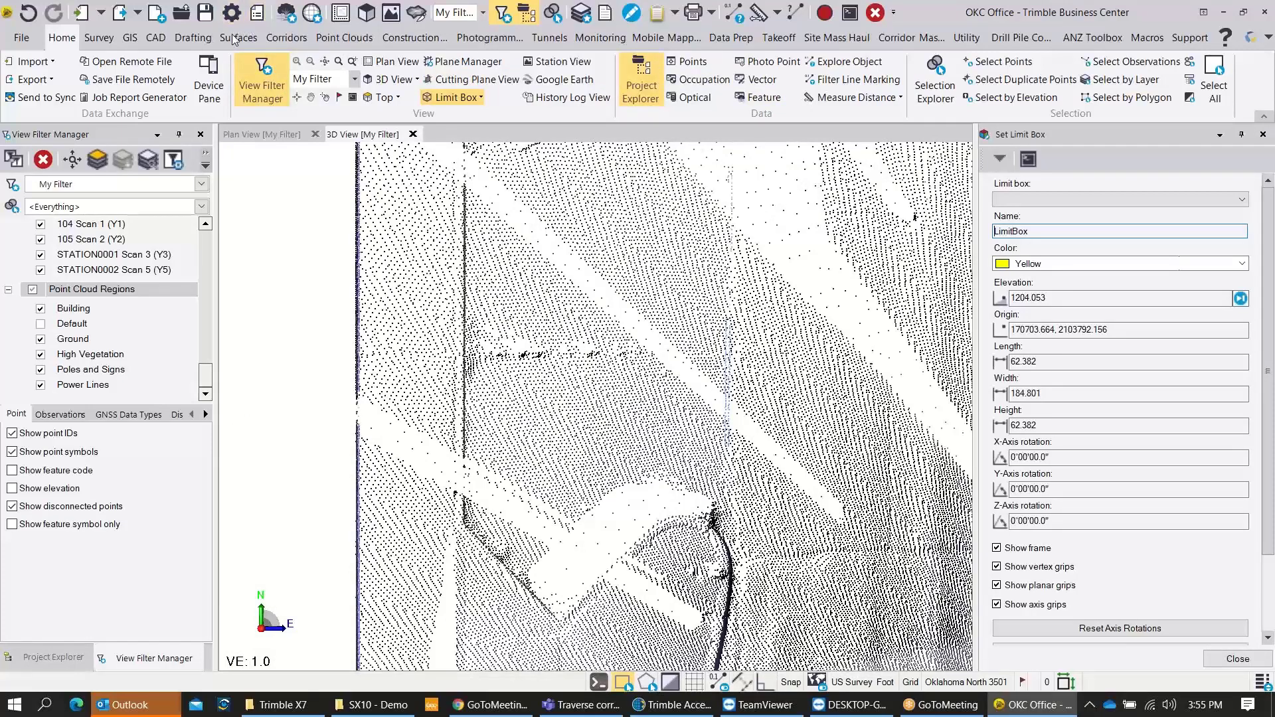
Create a new layer named Curb & Gutter in the Layer Manager
{"action": "left_click", "coordinate": [344, 38]}
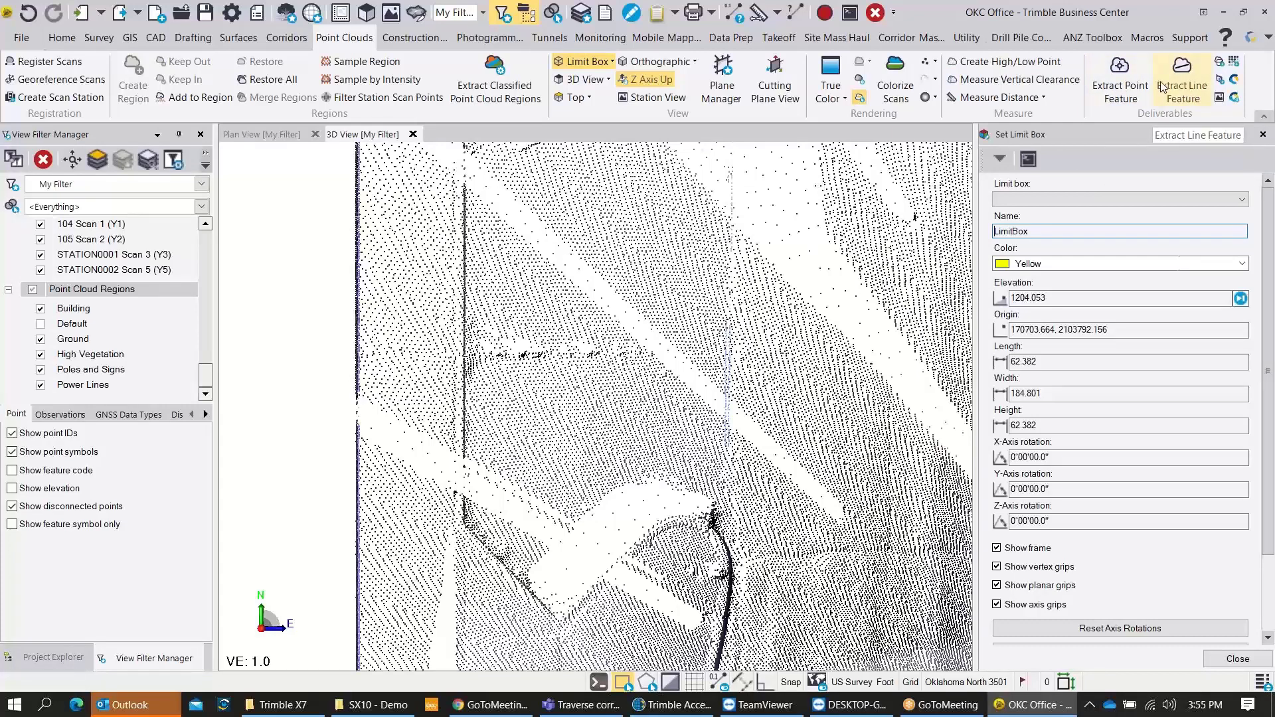
{"action": "left_click", "coordinate": [158, 38]}
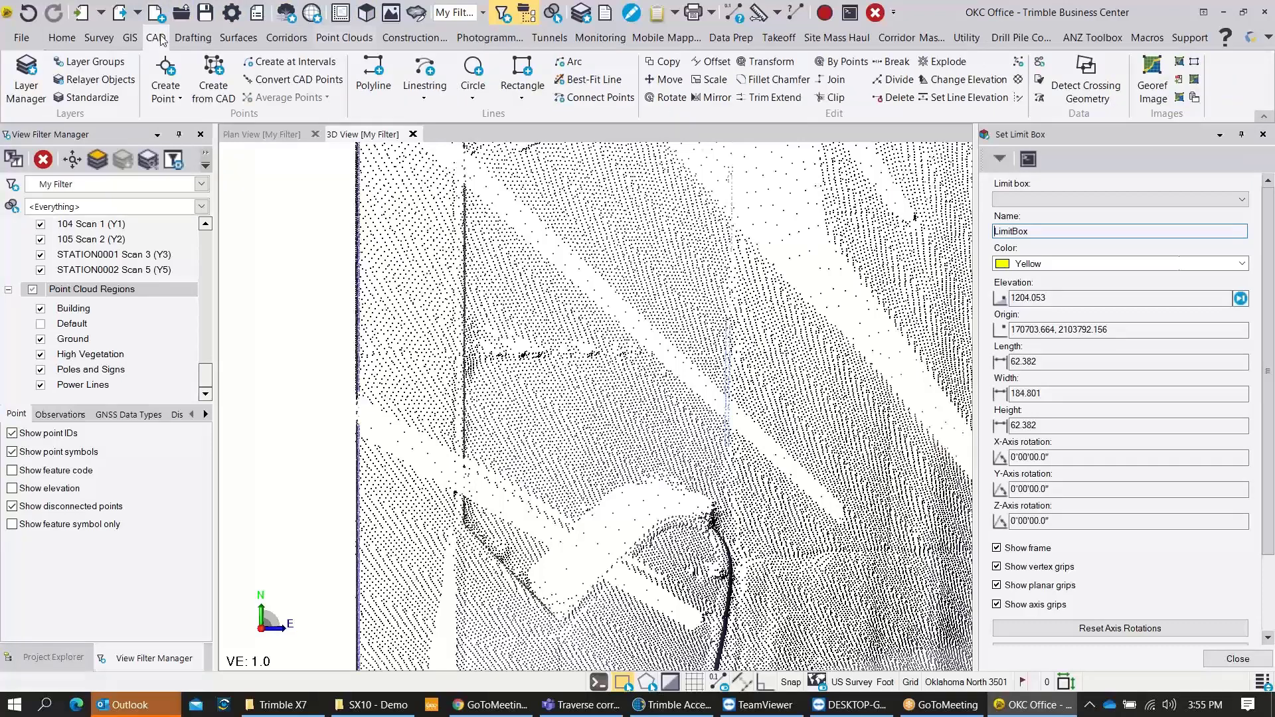
{"action": "left_click", "coordinate": [27, 76]}
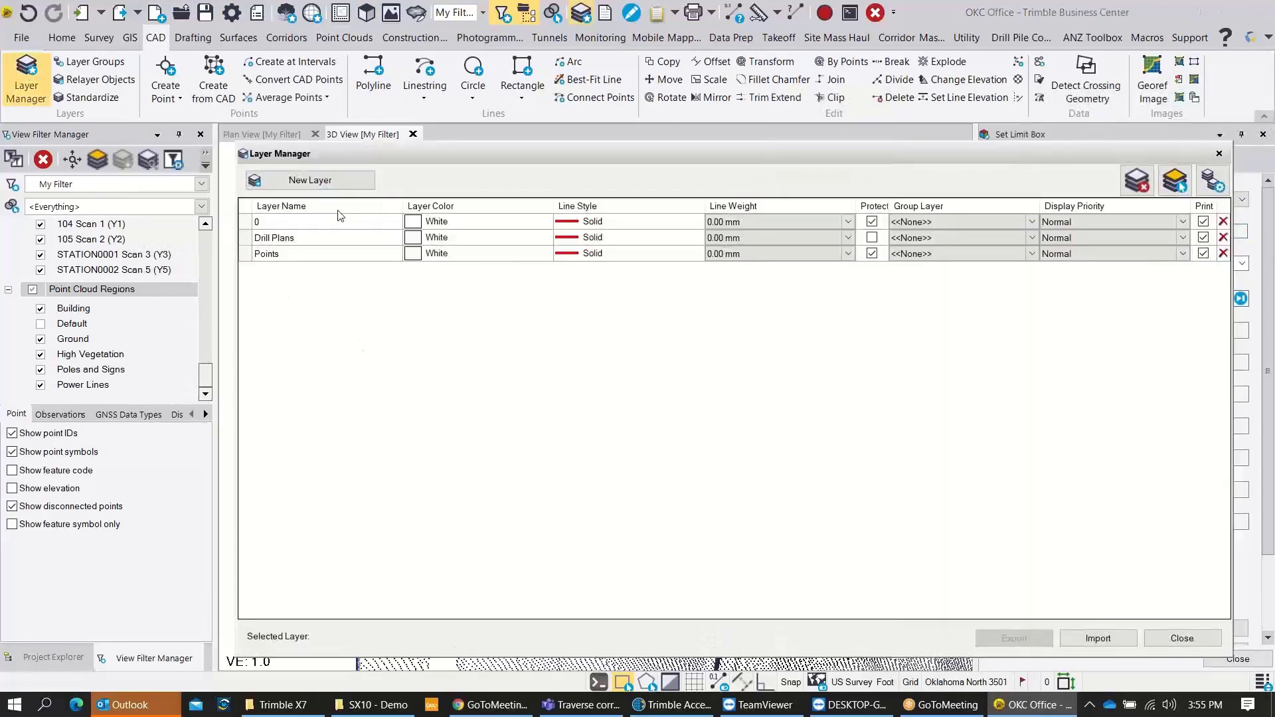
{"action": "left_click", "coordinate": [317, 181]}
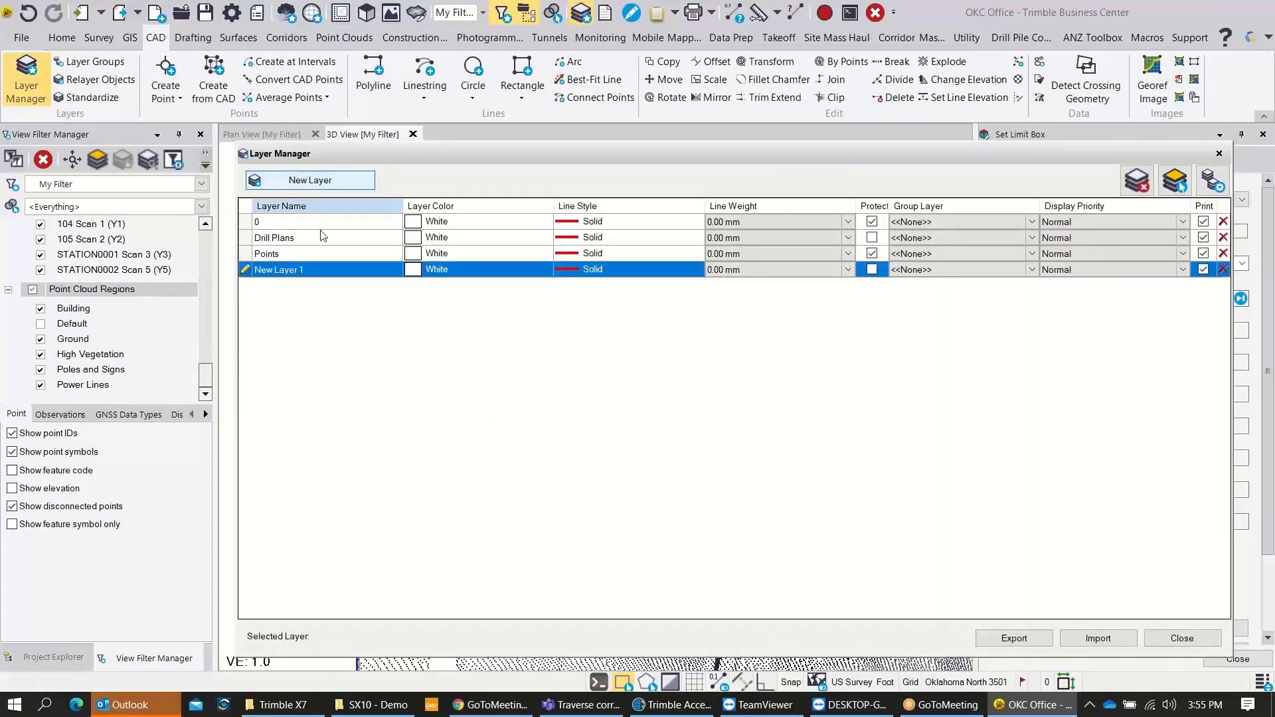
{"action": "type", "text": "Curb and Gutter"}
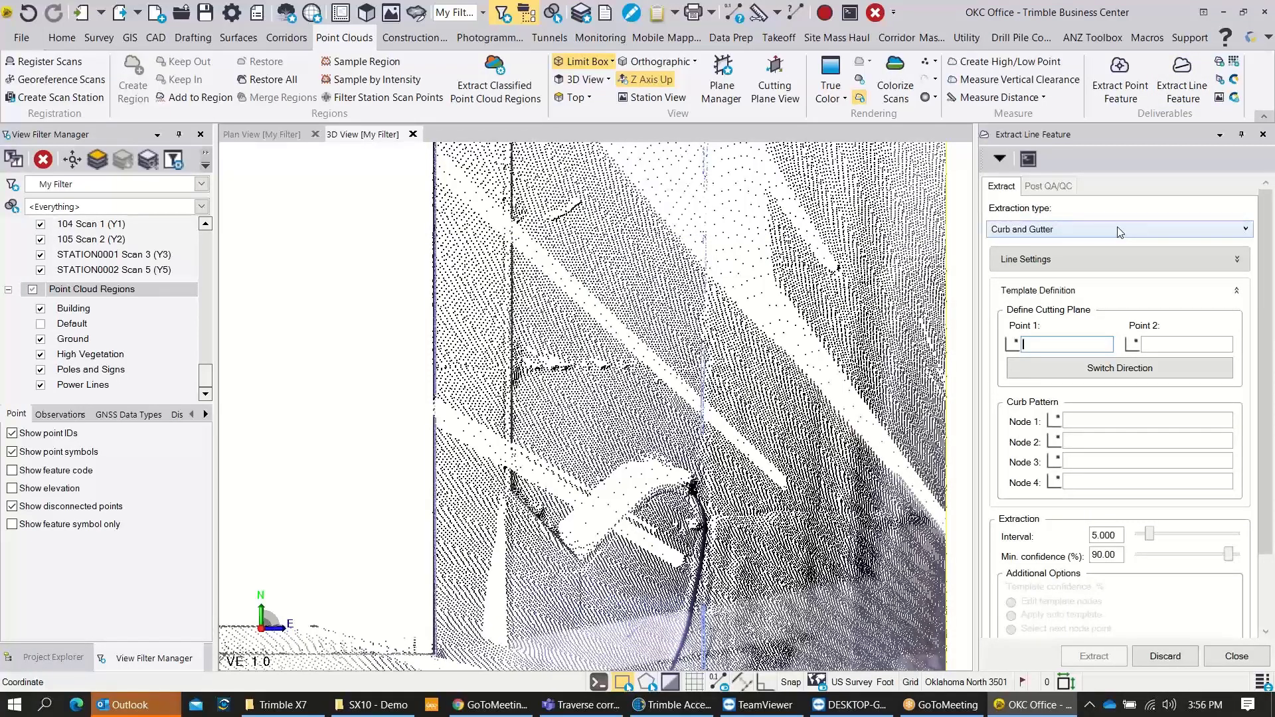
Assign the Curb and Gutter line extraction to the Curb & Gutter layer in its line settings
{"action": "left_click", "coordinate": [1119, 258]}
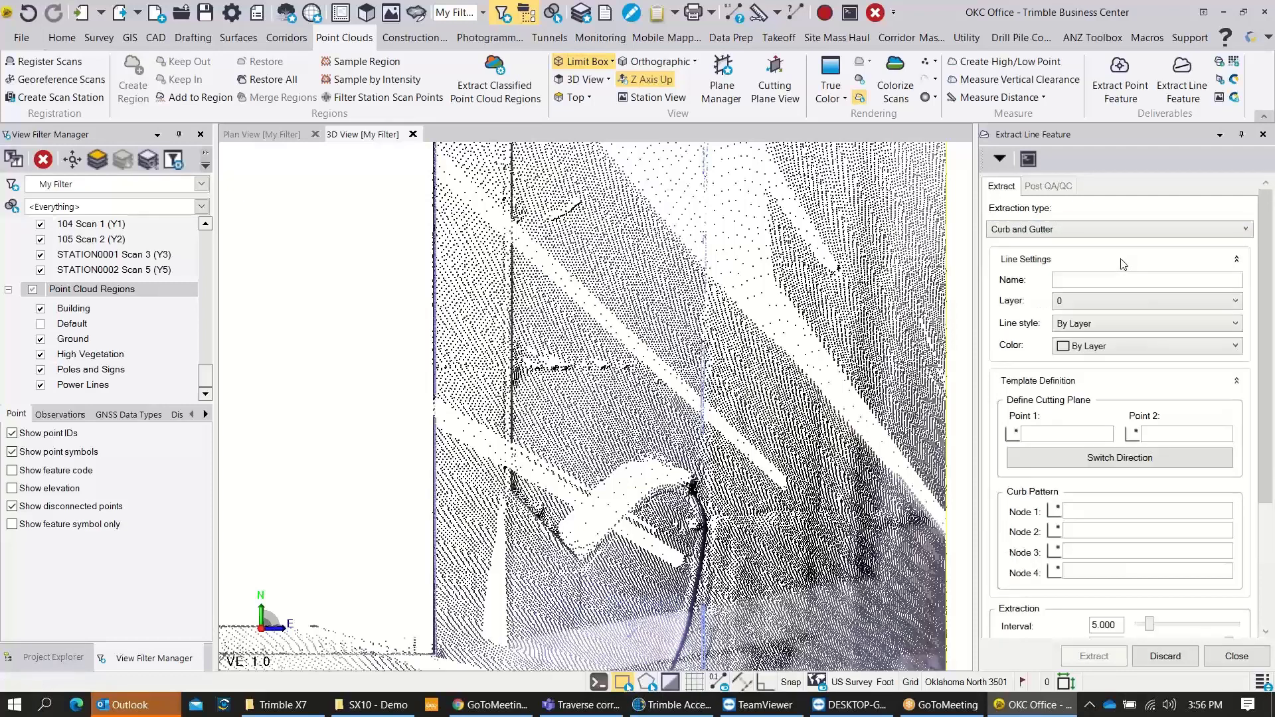
{"action": "left_click", "coordinate": [1165, 301]}
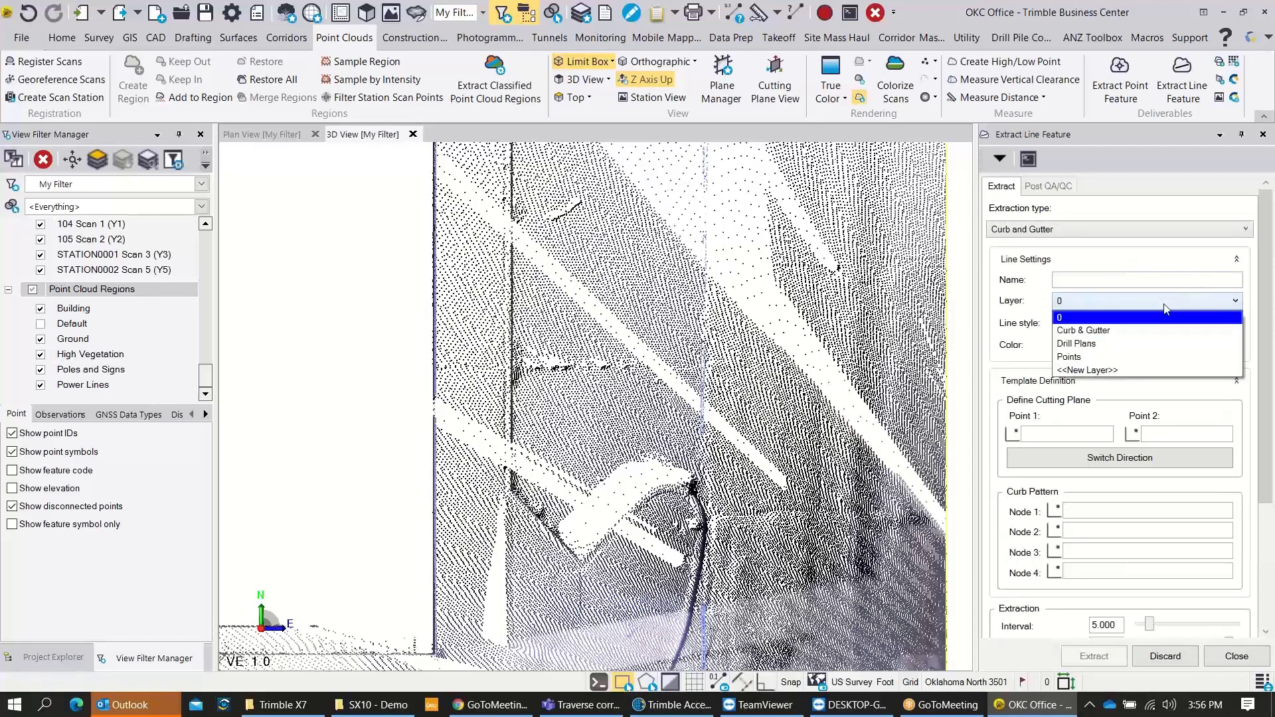
{"action": "left_click", "coordinate": [1147, 331]}
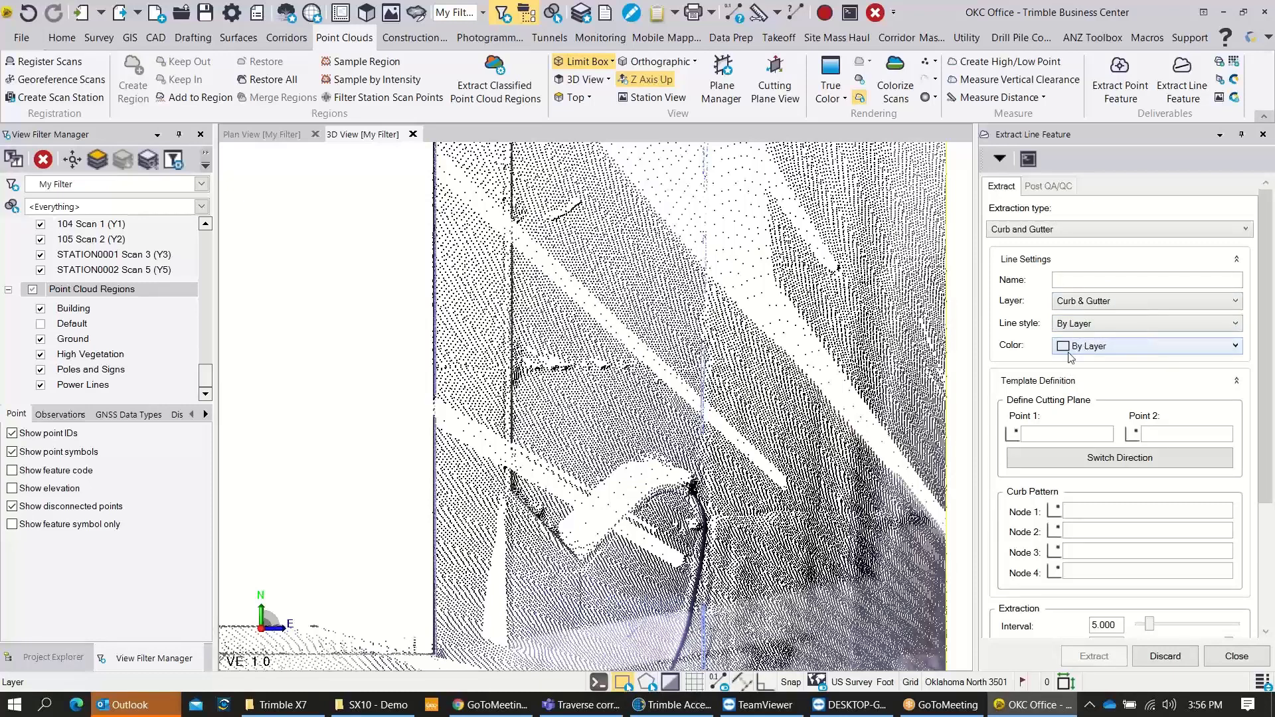
Define the template's cutting plane with two points, one on each side of the curb line in the 3D view
{"action": "left_click", "coordinate": [1030, 433]}
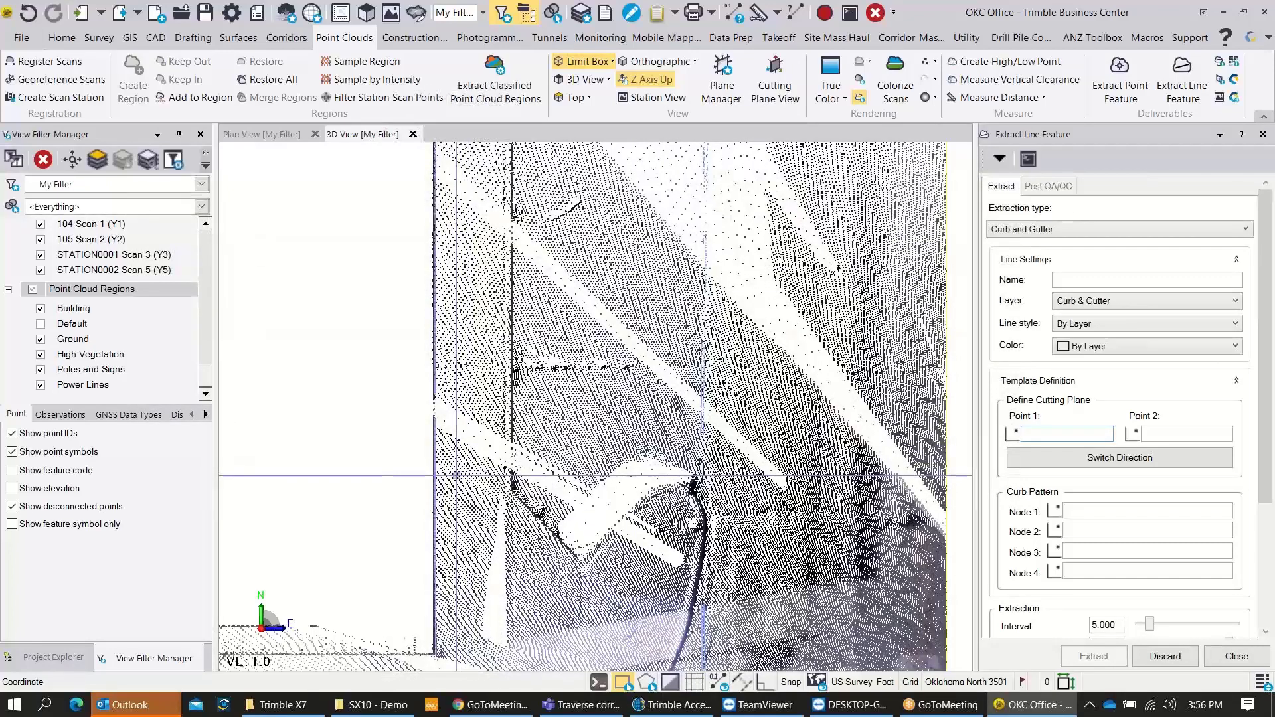
{"action": "left_click", "coordinate": [457, 475]}
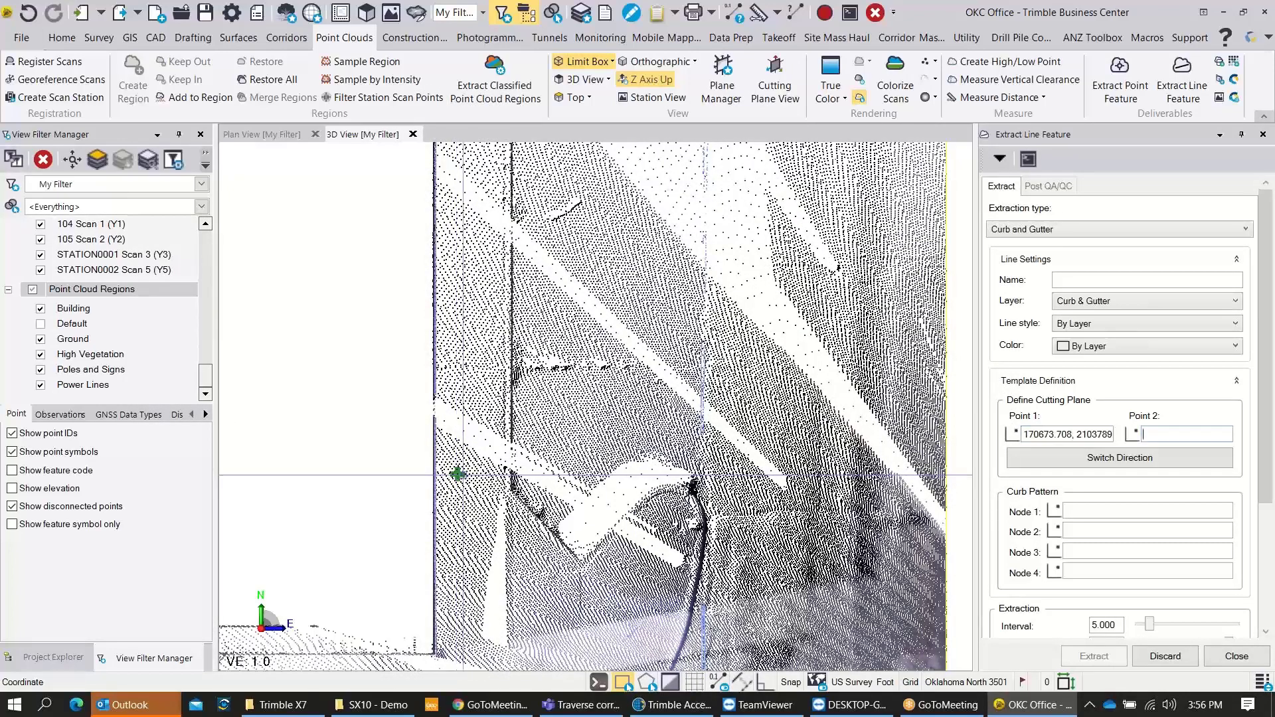
{"action": "left_click", "coordinate": [572, 475]}
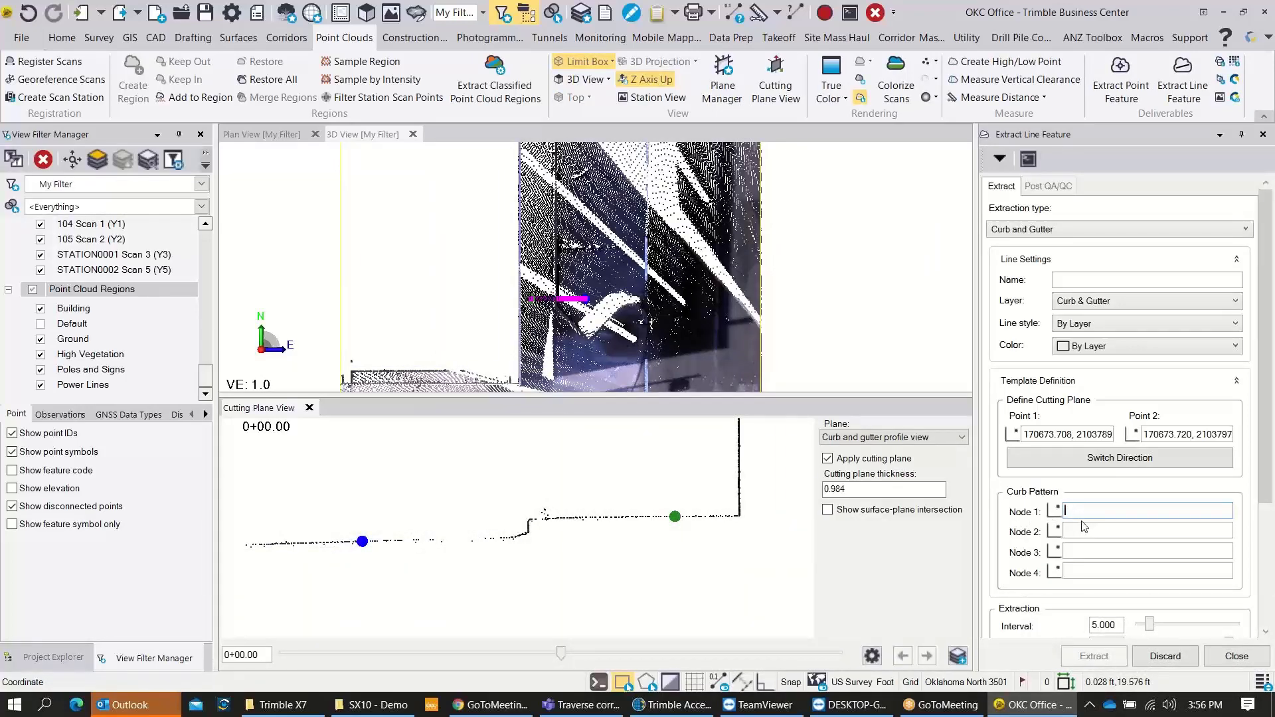
Place the four curb pattern nodes on the profile: behind the curb top, top edge, bottom of the curb face, and gutter edge
{"action": "left_click", "coordinate": [575, 509]}
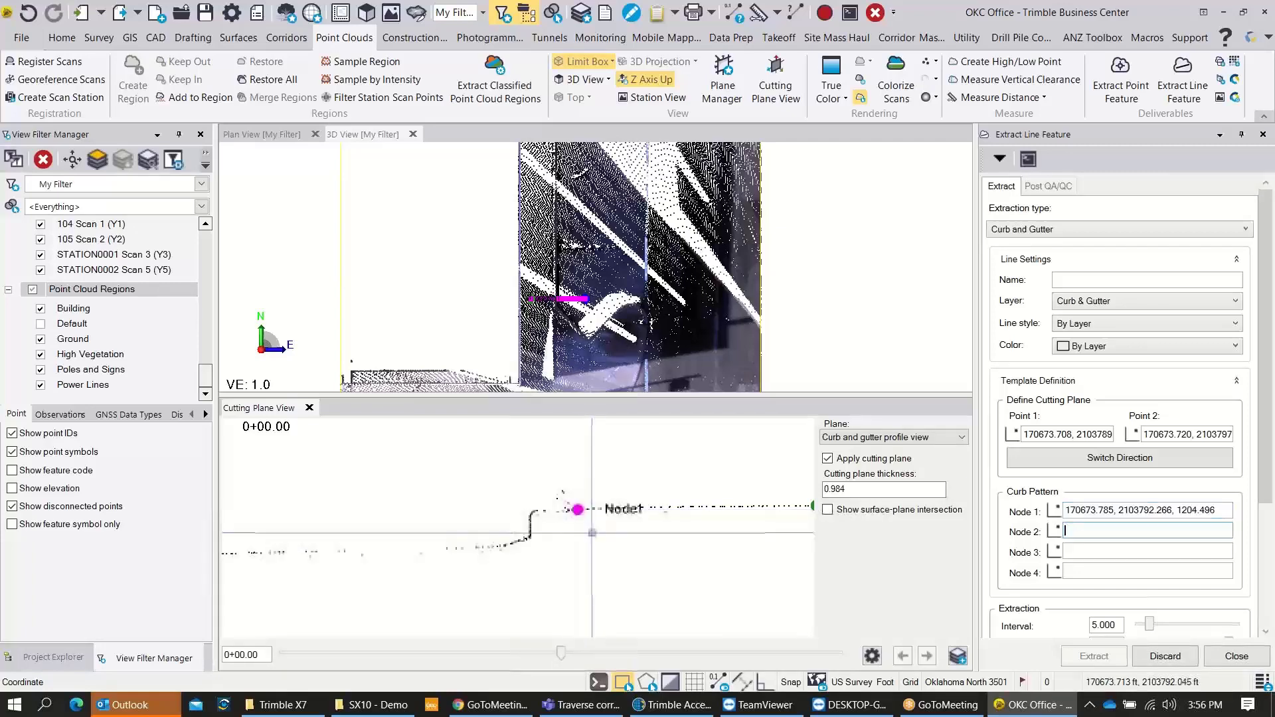
{"action": "scroll", "coordinate": [530, 512], "scroll_direction": "up", "scroll_amount": 1}
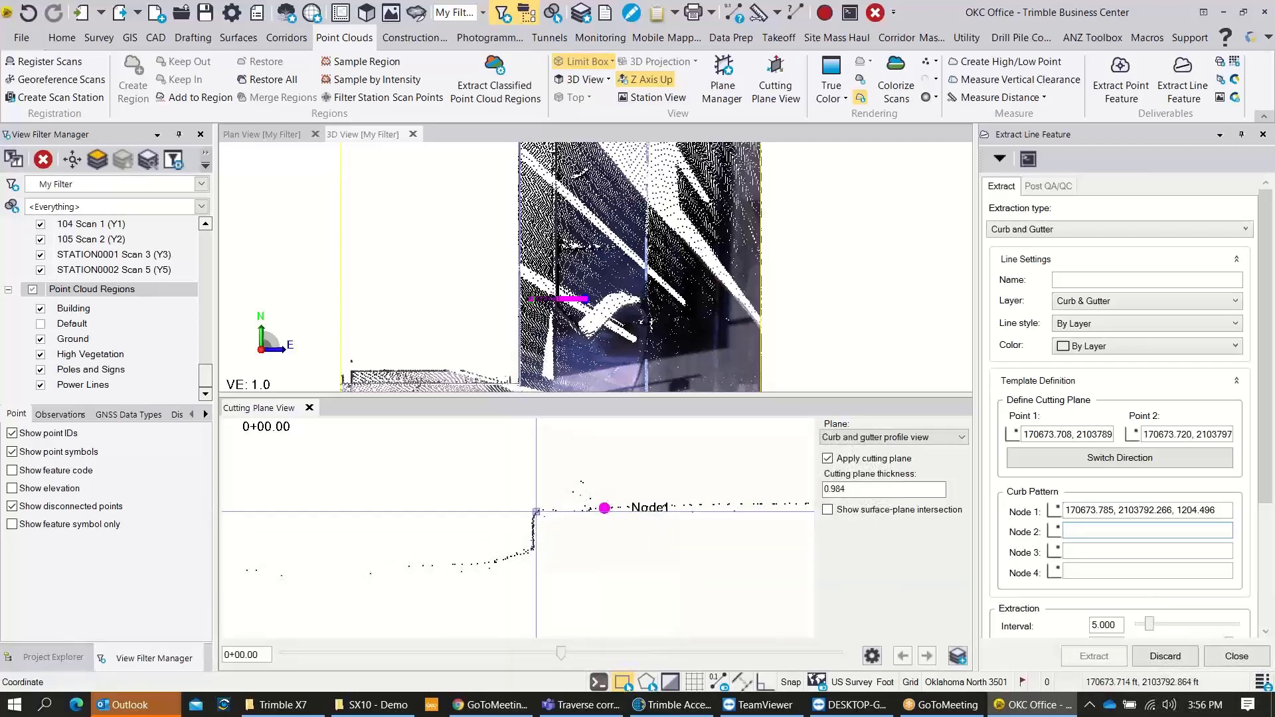
{"action": "left_click", "coordinate": [536, 511]}
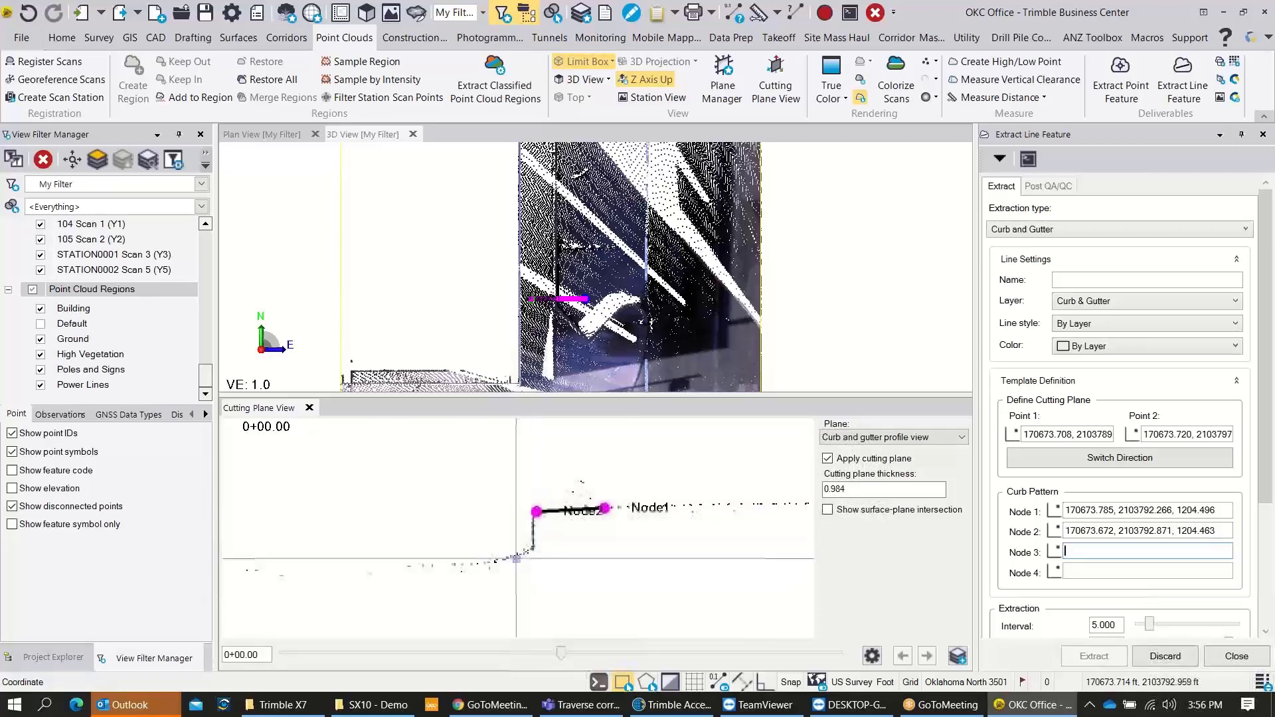
{"action": "scroll", "coordinate": [535, 546], "scroll_direction": "up", "scroll_amount": 1}
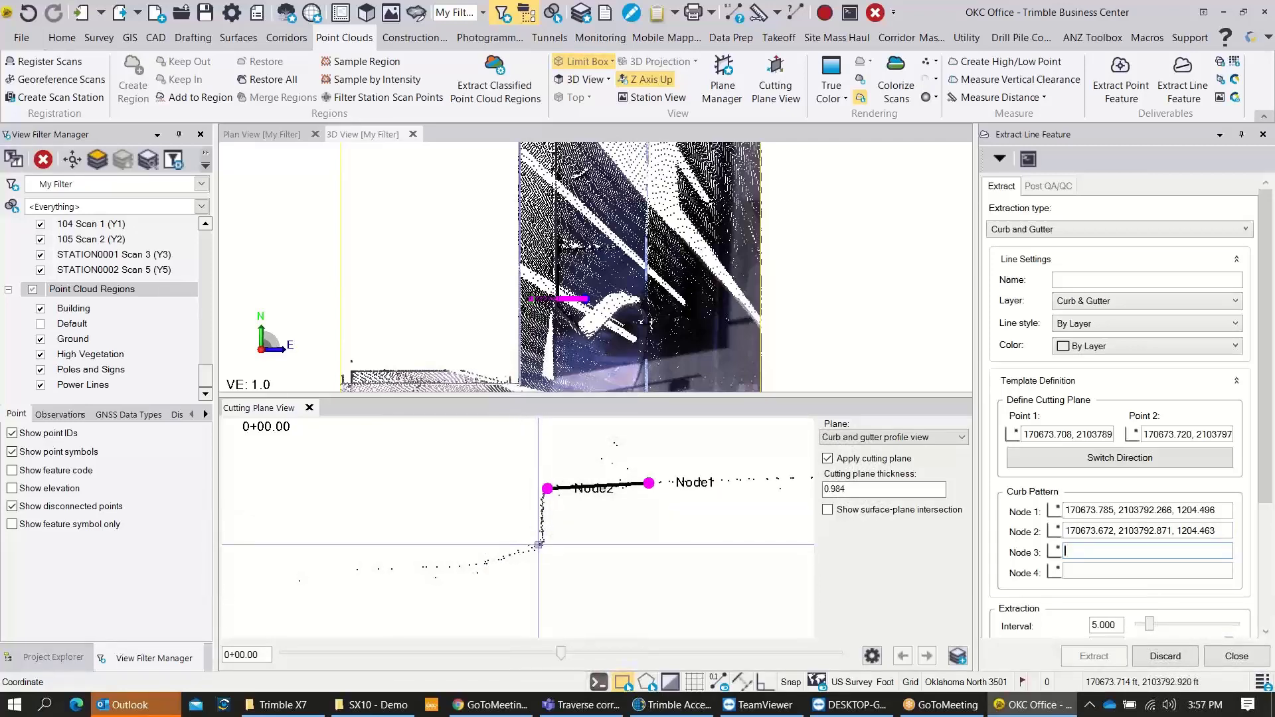
{"action": "left_click", "coordinate": [539, 543]}
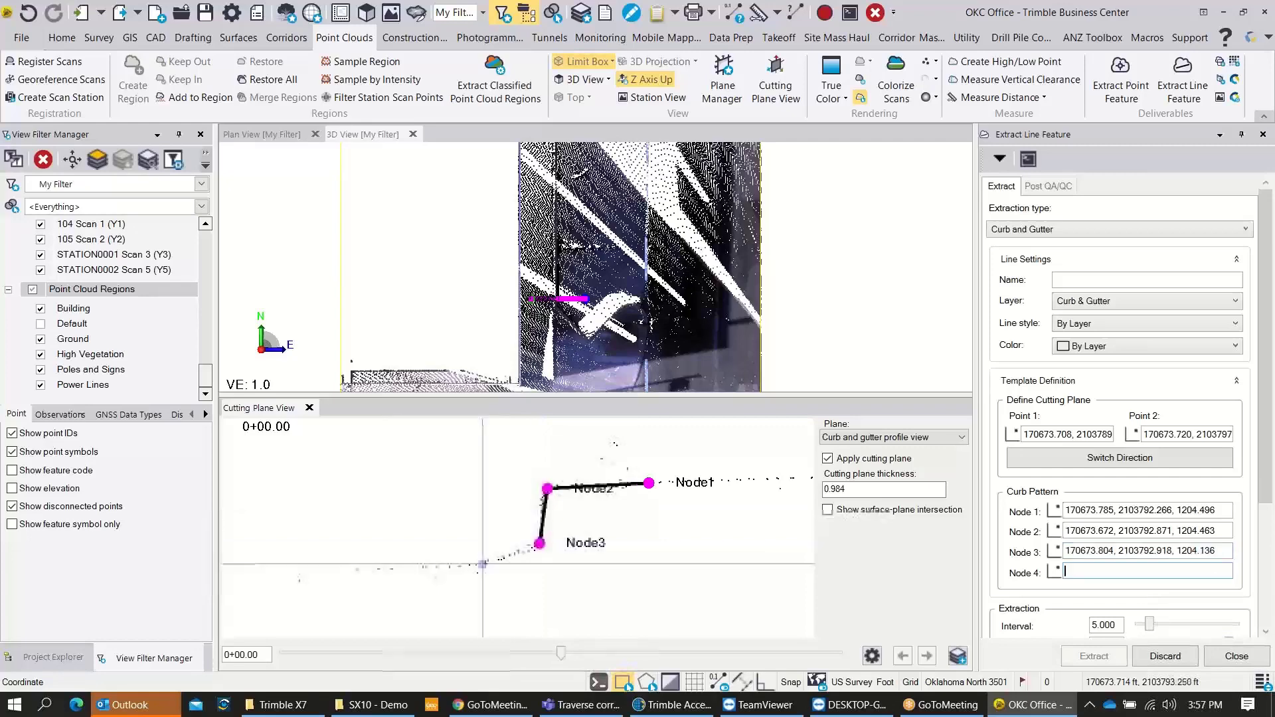
{"action": "scroll", "coordinate": [476, 559], "scroll_direction": "up", "scroll_amount": 1}
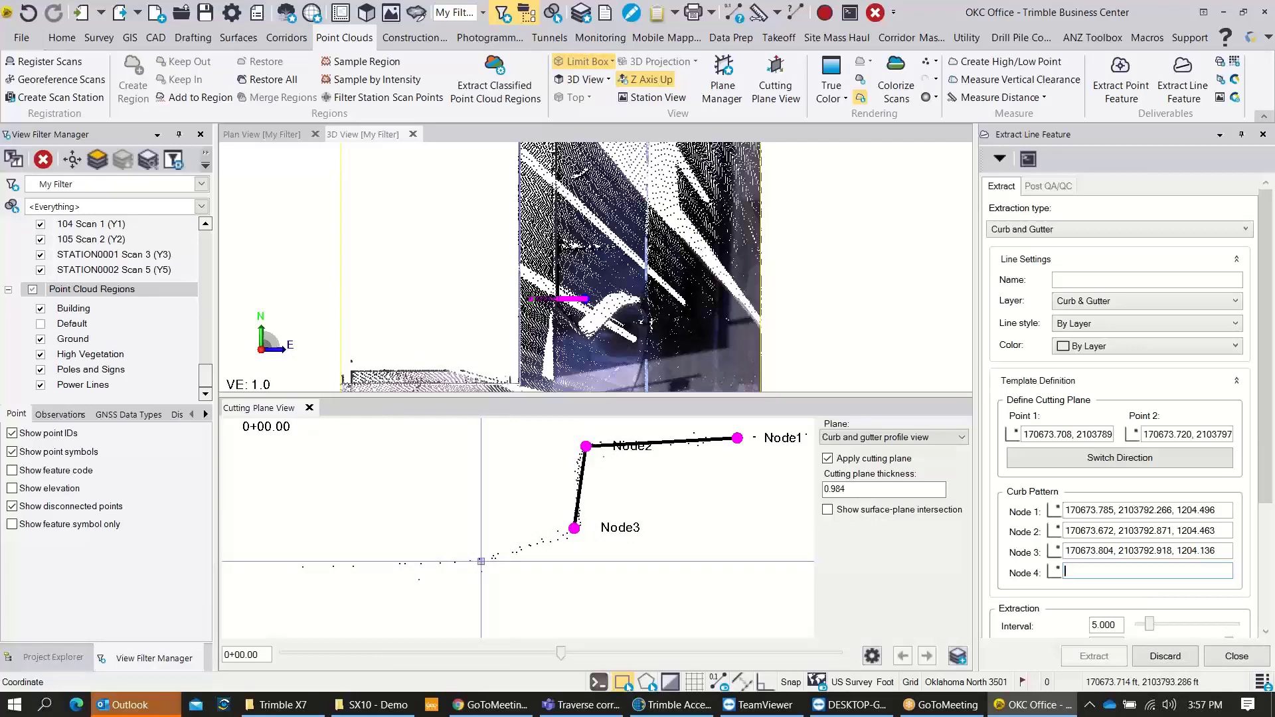
{"action": "left_click", "coordinate": [480, 560]}
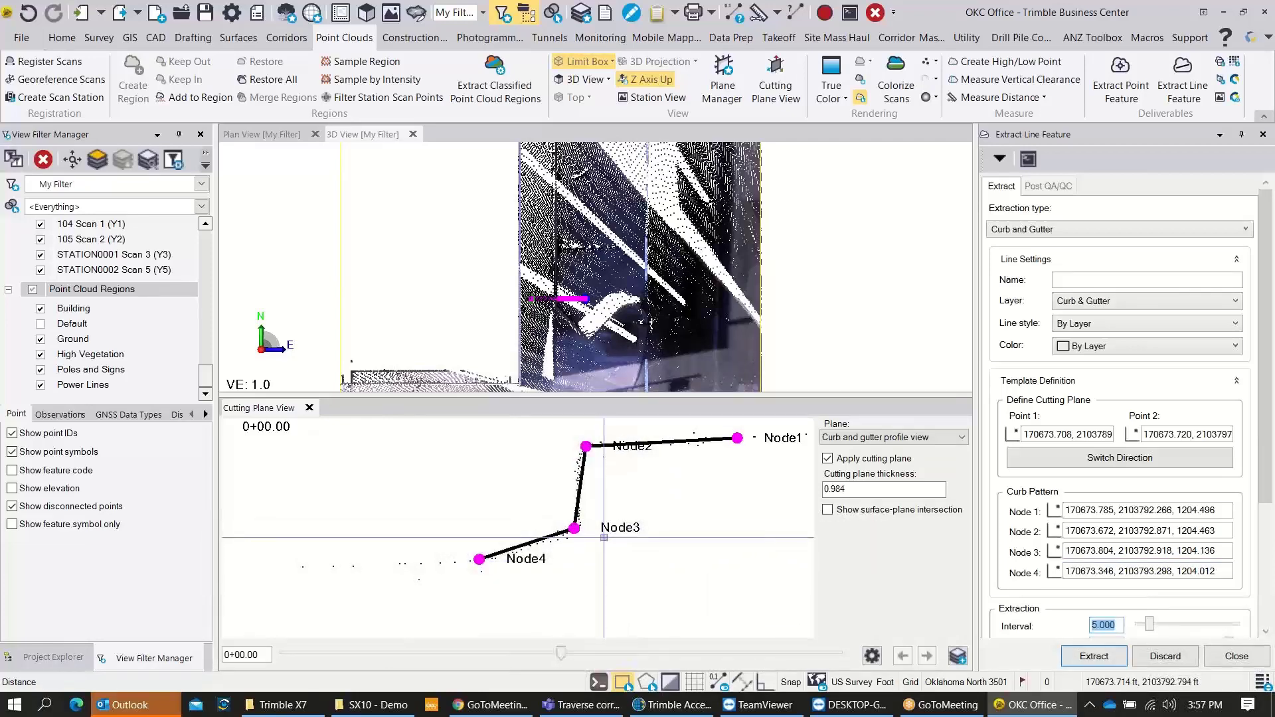
Switch the view background to black and bring the cutting plane line over the curb into close view
{"action": "scroll", "coordinate": [552, 253], "scroll_direction": "up", "scroll_amount": 3}
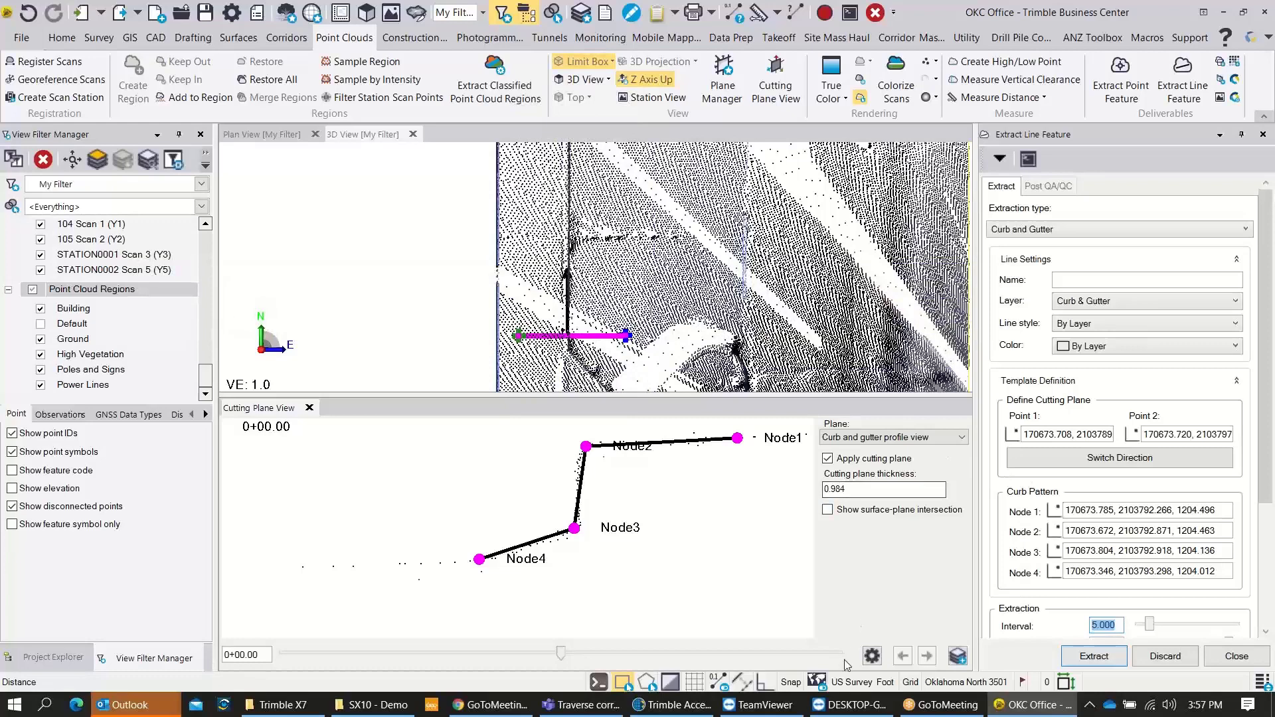
{"action": "left_click", "coordinate": [828, 86]}
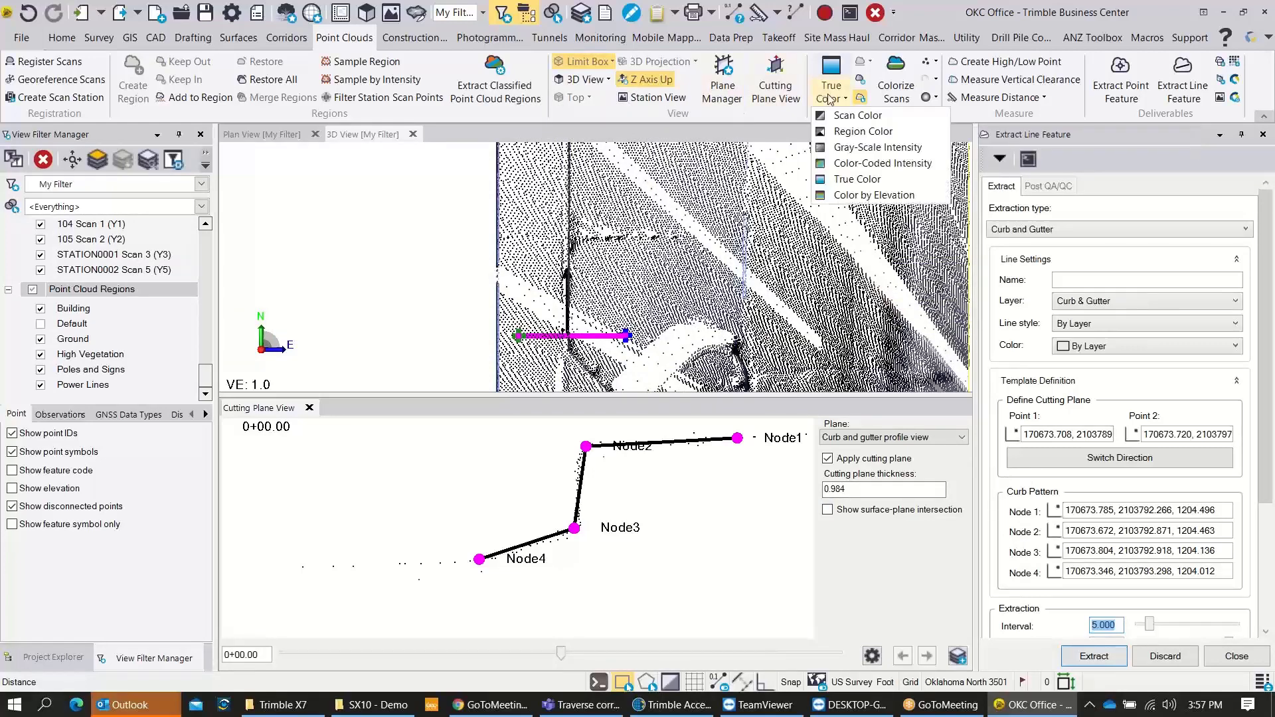
{"action": "left_click", "coordinate": [826, 86]}
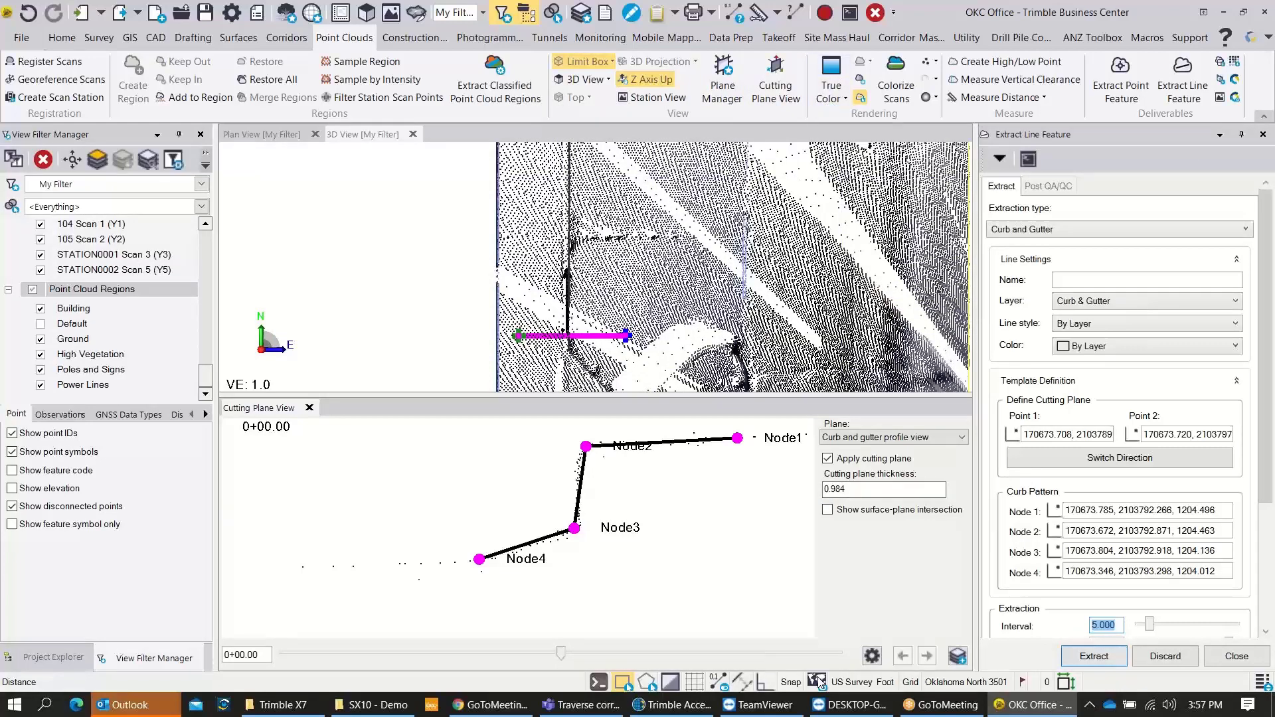
{"action": "left_click", "coordinate": [671, 682]}
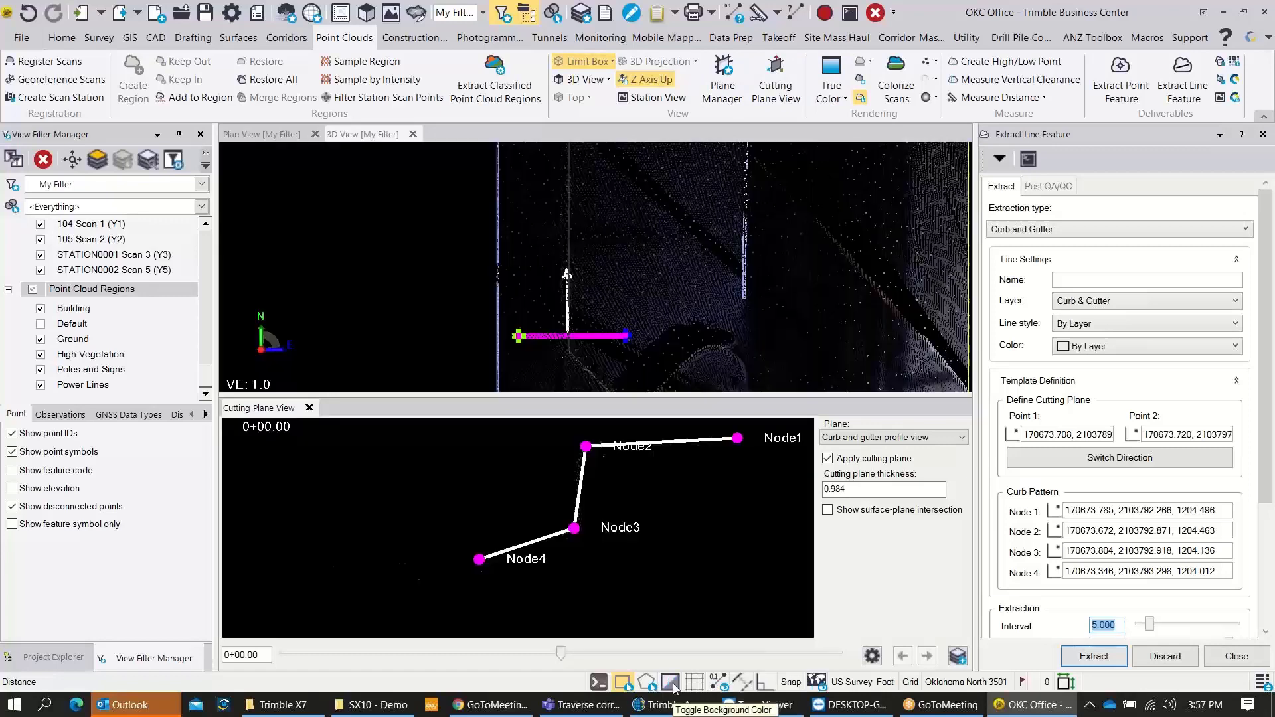
{"action": "scroll", "coordinate": [564, 269], "scroll_direction": "up", "scroll_amount": 3}
{"action": "scroll", "coordinate": [560, 270], "scroll_direction": "down", "scroll_amount": 1}
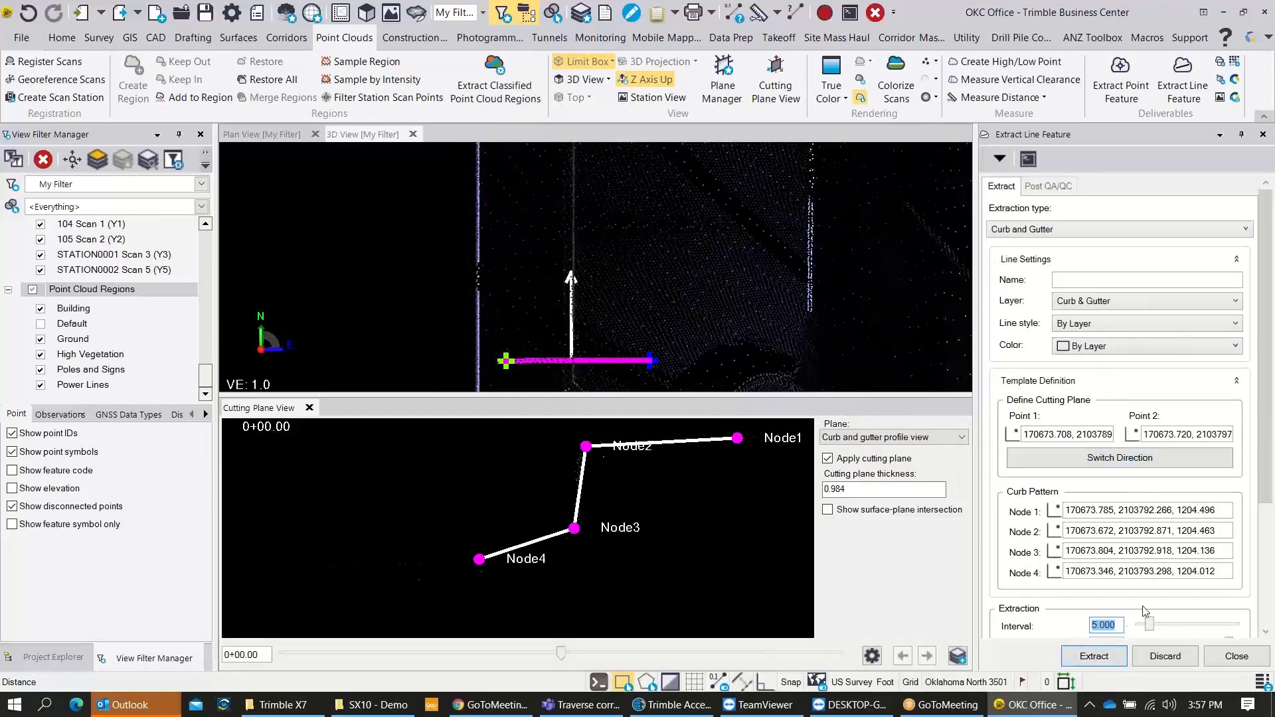
Extract the curb and gutter lines along the curb from the template and finish the extraction
{"action": "scroll", "coordinate": [1144, 610], "scroll_direction": "down", "scroll_amount": 3}
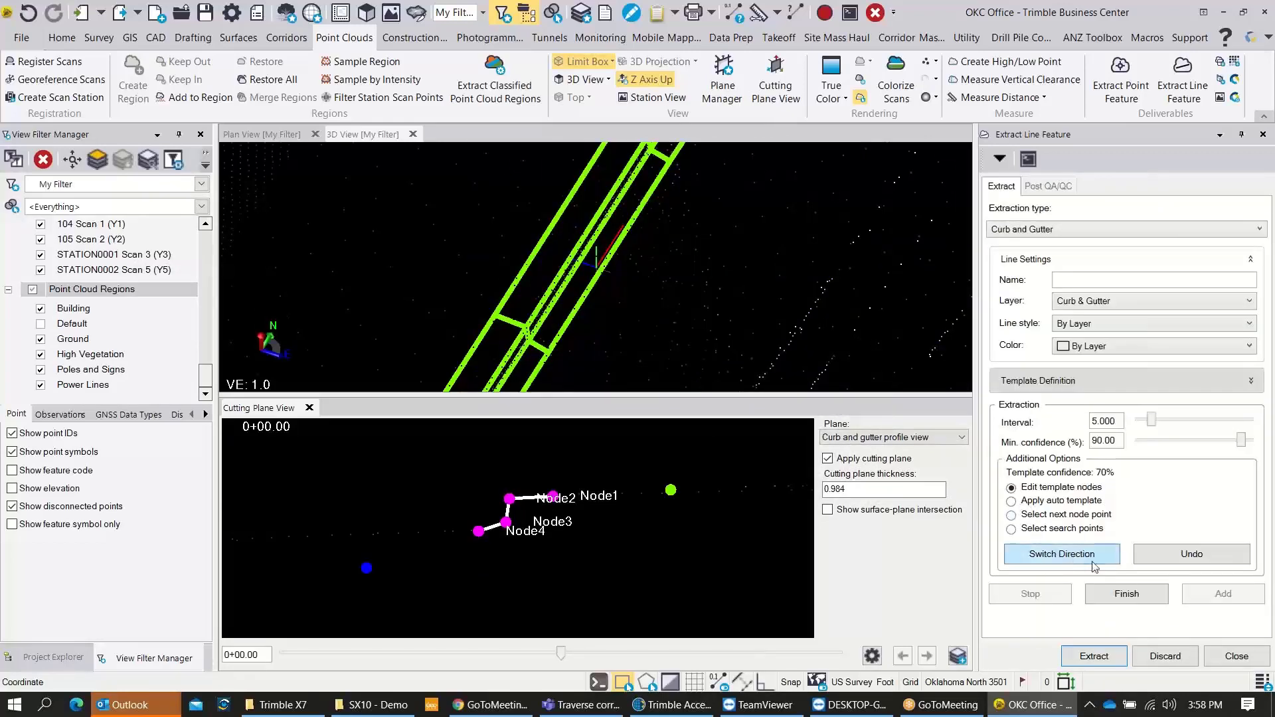
{"action": "left_click", "coordinate": [1138, 598]}
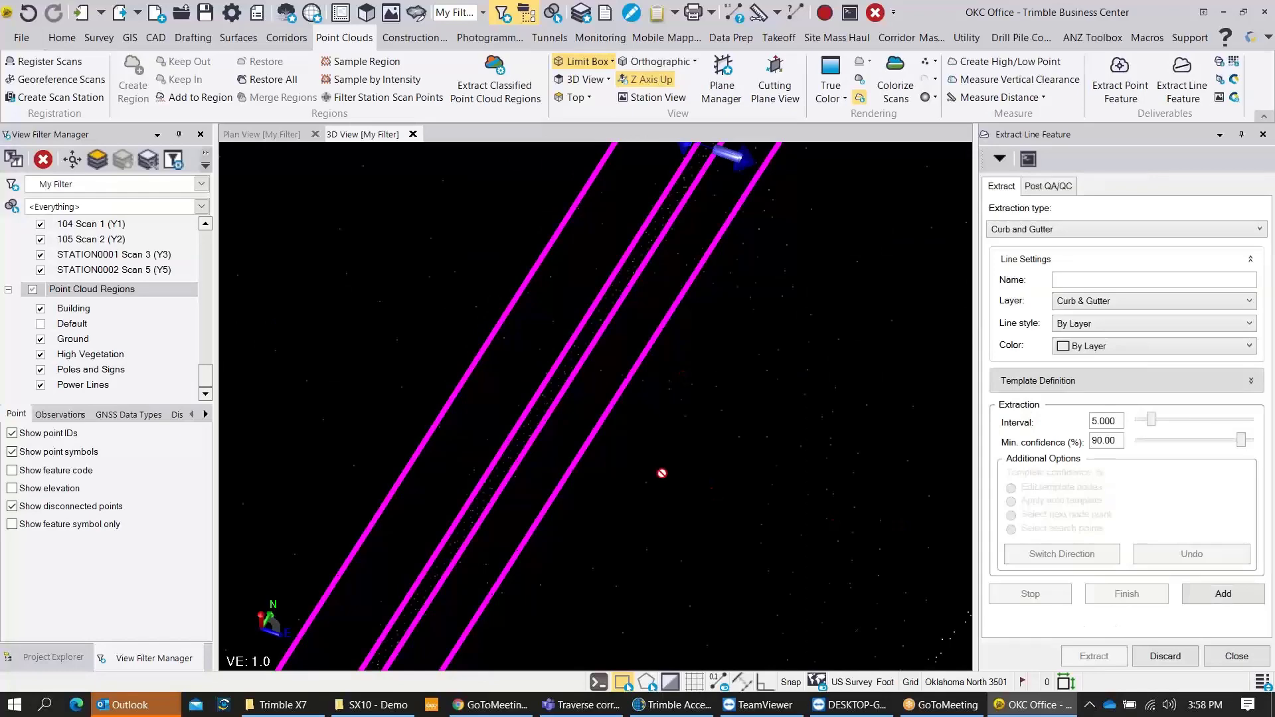
Examine how the extracted curb and gutter lines follow the curb's scan points in the 3D view
{"action": "scroll", "coordinate": [598, 445], "scroll_direction": "up", "scroll_amount": 10}
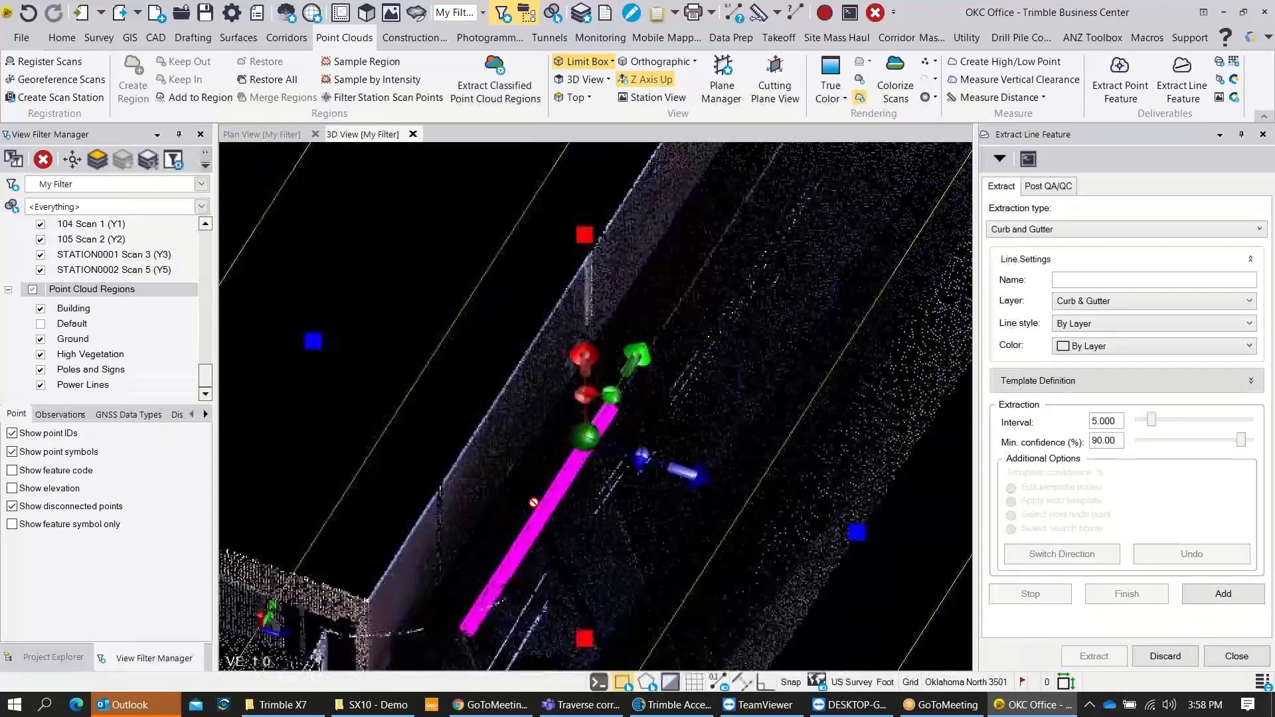
{"action": "scroll", "coordinate": [533, 498], "scroll_direction": "up", "scroll_amount": 10}
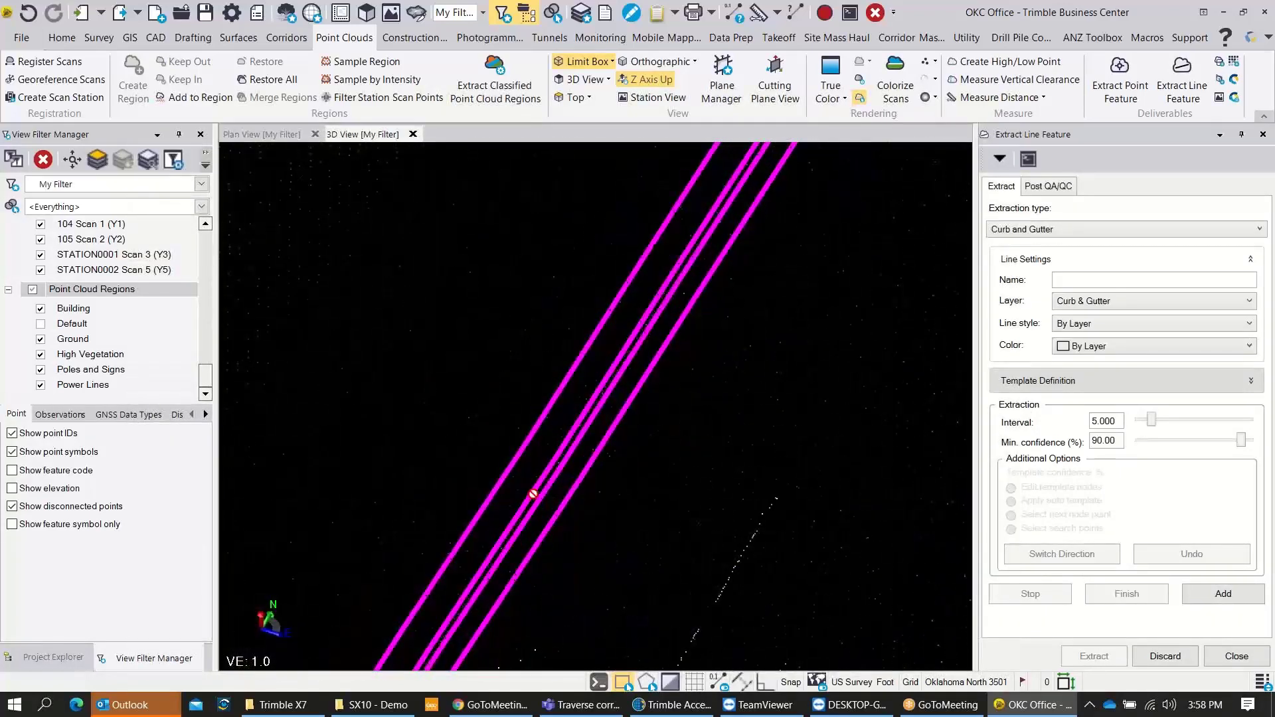
{"action": "mouse_move", "coordinate": [563, 470]}
{"action": "middle_mouse_down"}
{"action": "mouse_move", "coordinate": [562, 445]}
{"action": "mouse_move", "coordinate": [604, 431]}
{"action": "mouse_move", "coordinate": [609, 407]}
{"action": "middle_mouse_up"}
{"action": "right_click", "coordinate": [610, 410]}
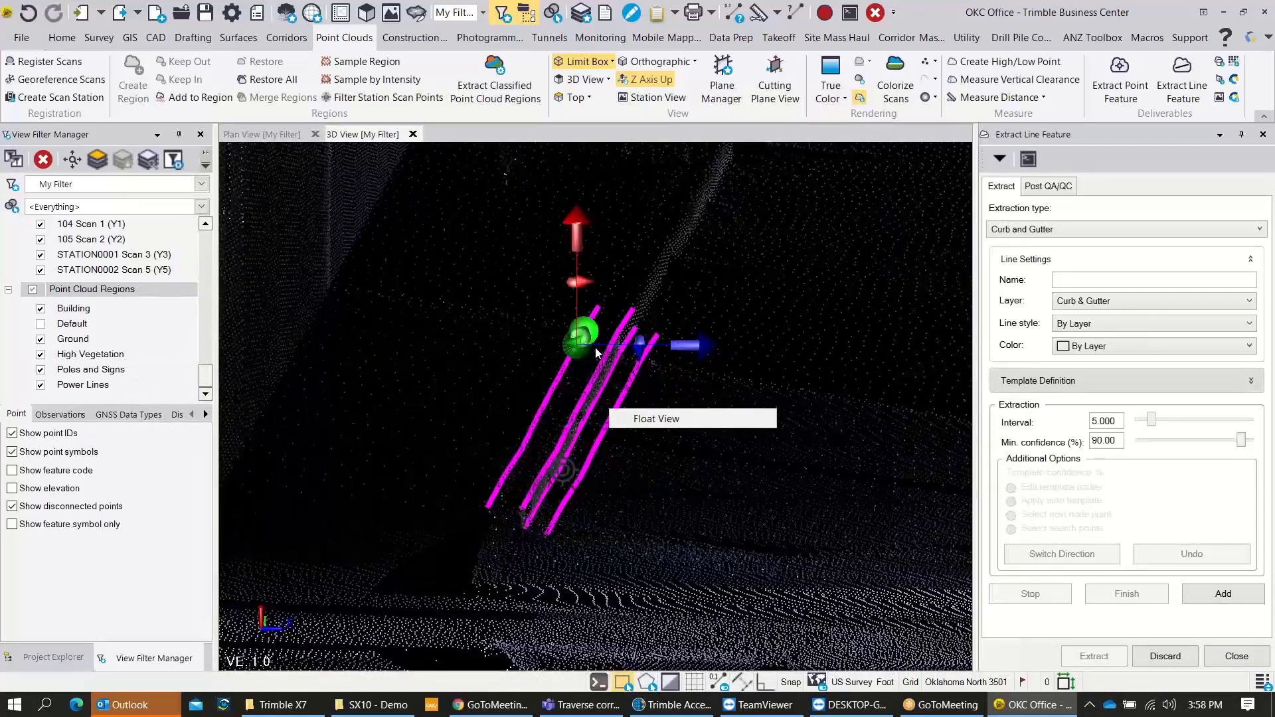
{"action": "left_click", "coordinate": [646, 316]}
{"action": "scroll", "coordinate": [641, 322], "scroll_direction": "up", "scroll_amount": 4}
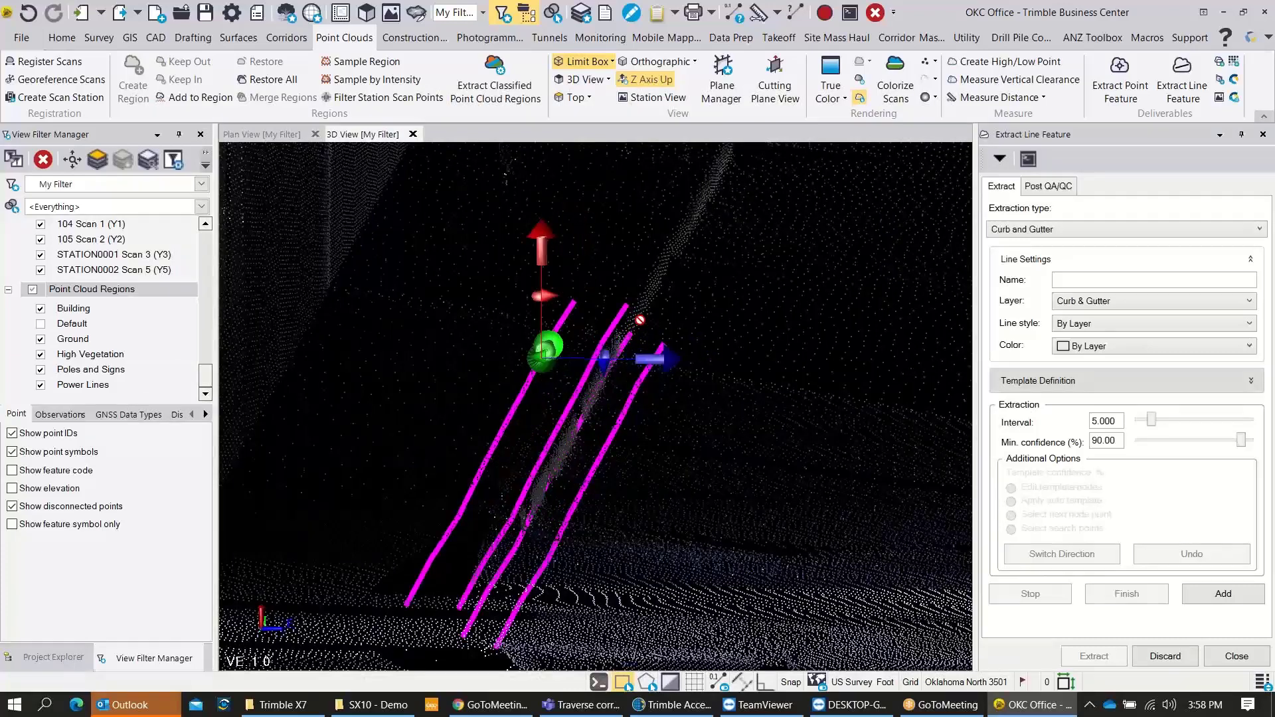
{"action": "scroll", "coordinate": [611, 335], "scroll_direction": "down", "scroll_amount": 4}
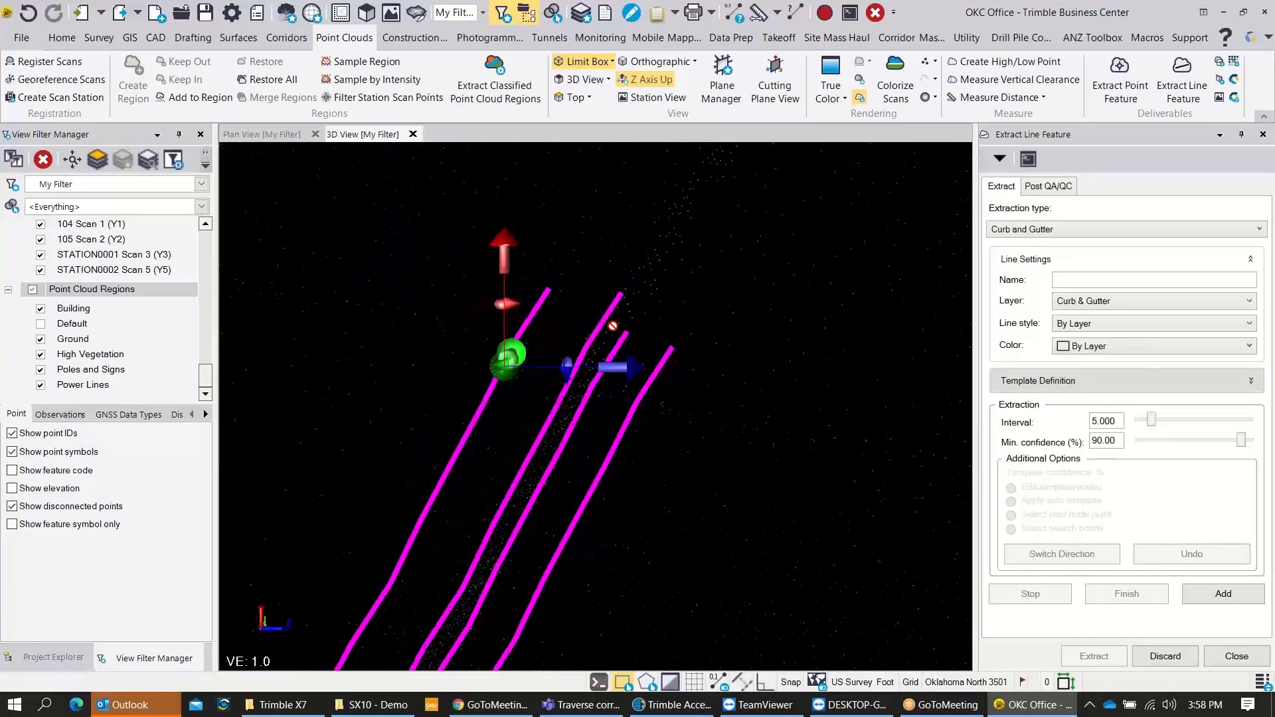
Narrow the limit box to the power line corridor beside the building, reducing its length to about 43 ft, and view it from the side
{"action": "left_click", "coordinate": [934, 61]}
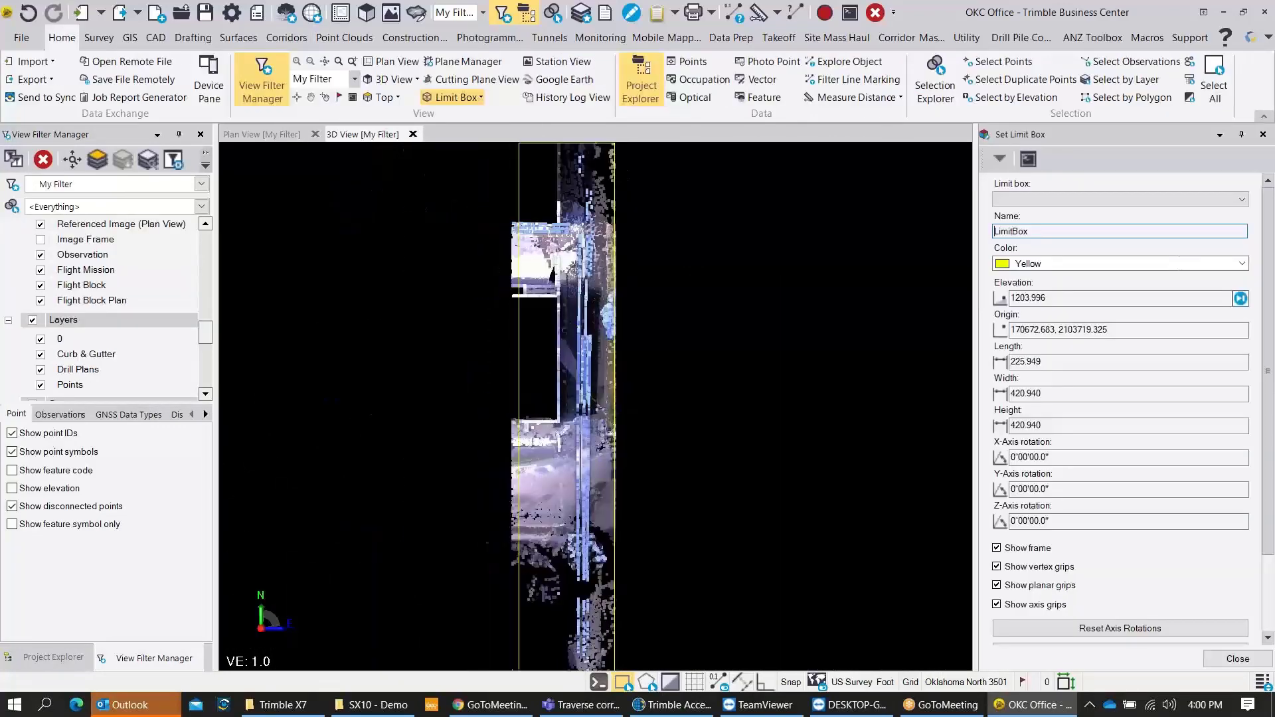
{"action": "left_click_drag", "start_coordinate": [519, 407], "coordinate": [561, 407]}
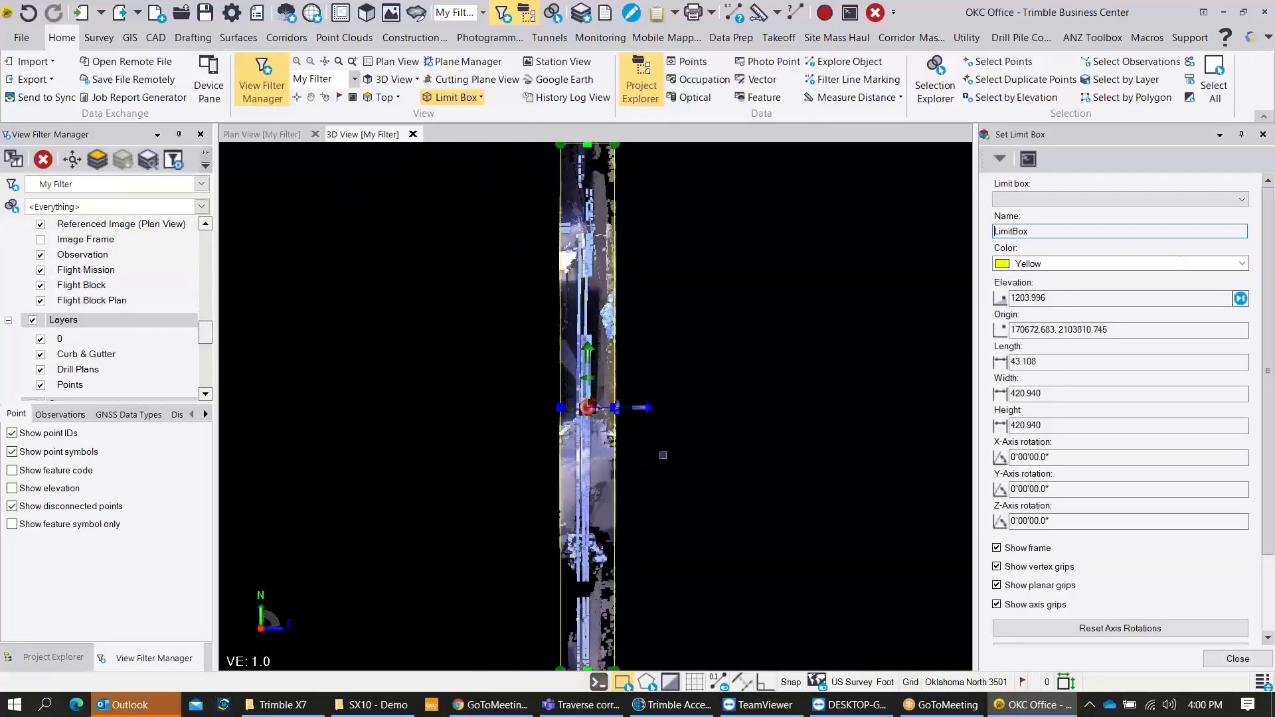
{"action": "right_click_drag", "start_coordinate": [671, 445], "coordinate": [673, 452]}
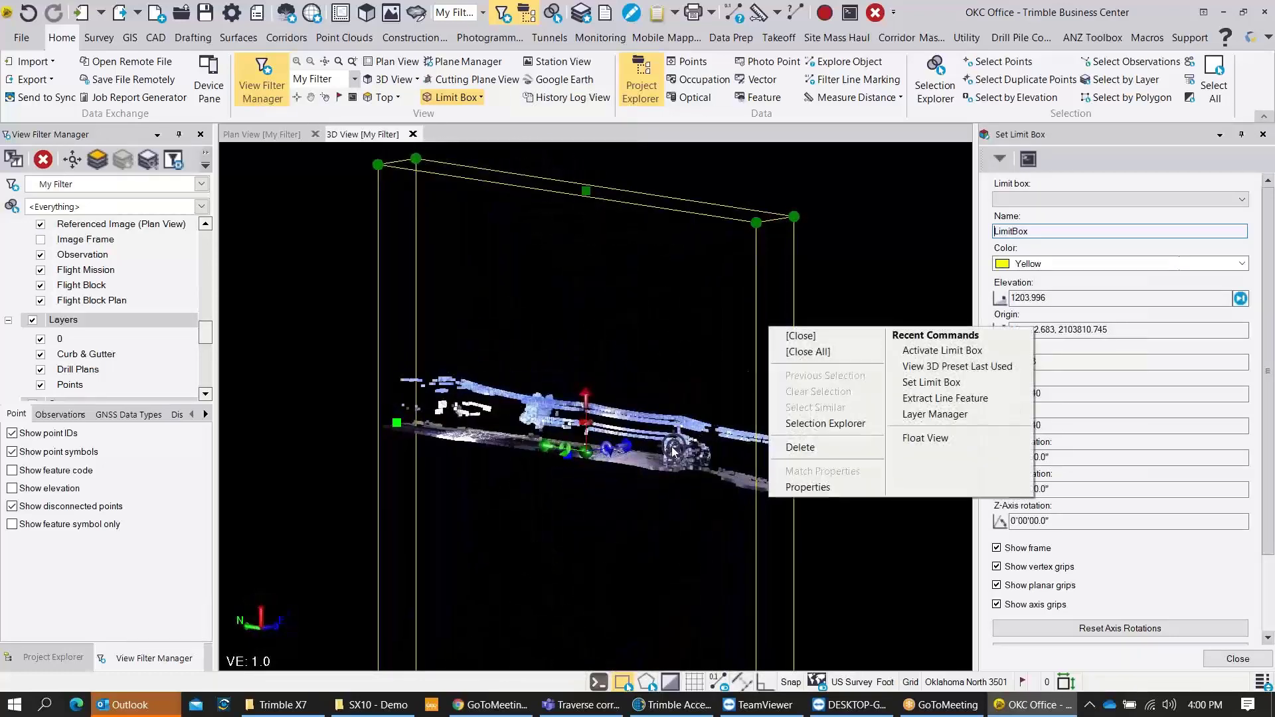
{"action": "left_click", "coordinate": [672, 451]}
{"action": "scroll", "coordinate": [673, 451], "scroll_direction": "up", "scroll_amount": 5}
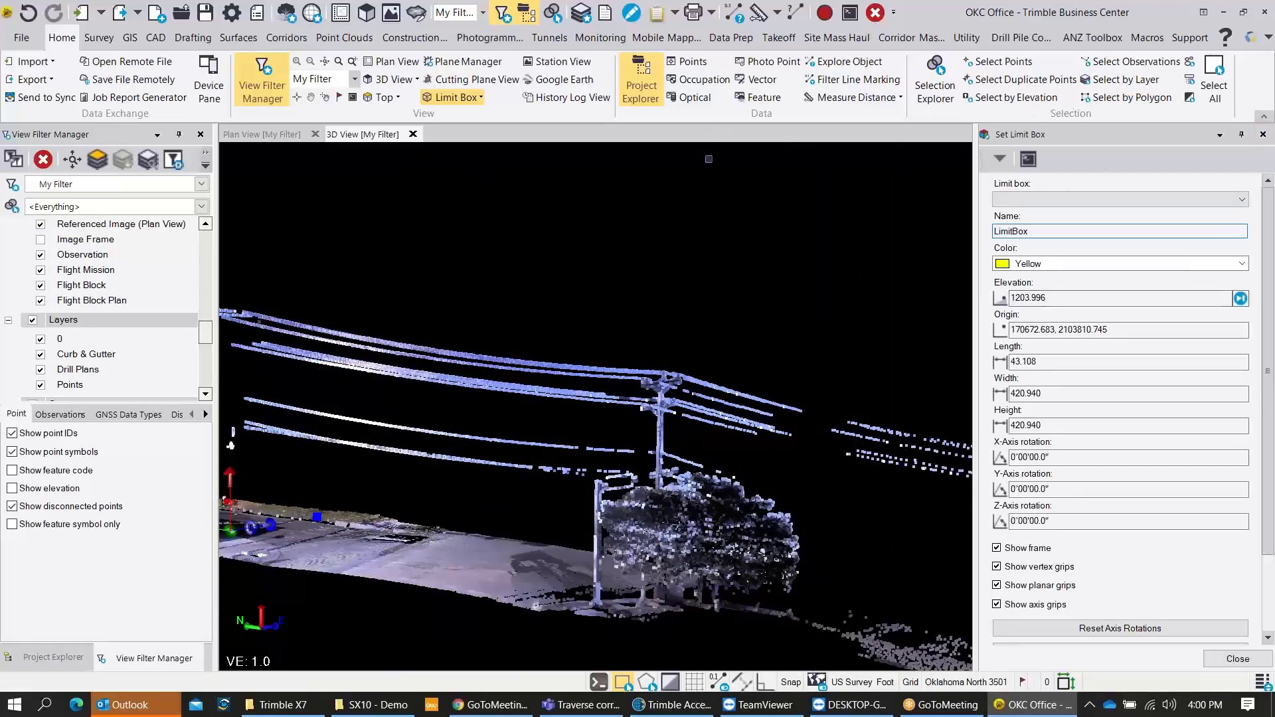
Start a new line feature extraction with the extraction type Overhead Lines
{"action": "left_click", "coordinate": [155, 38]}
{"action": "left_click", "coordinate": [34, 86]}
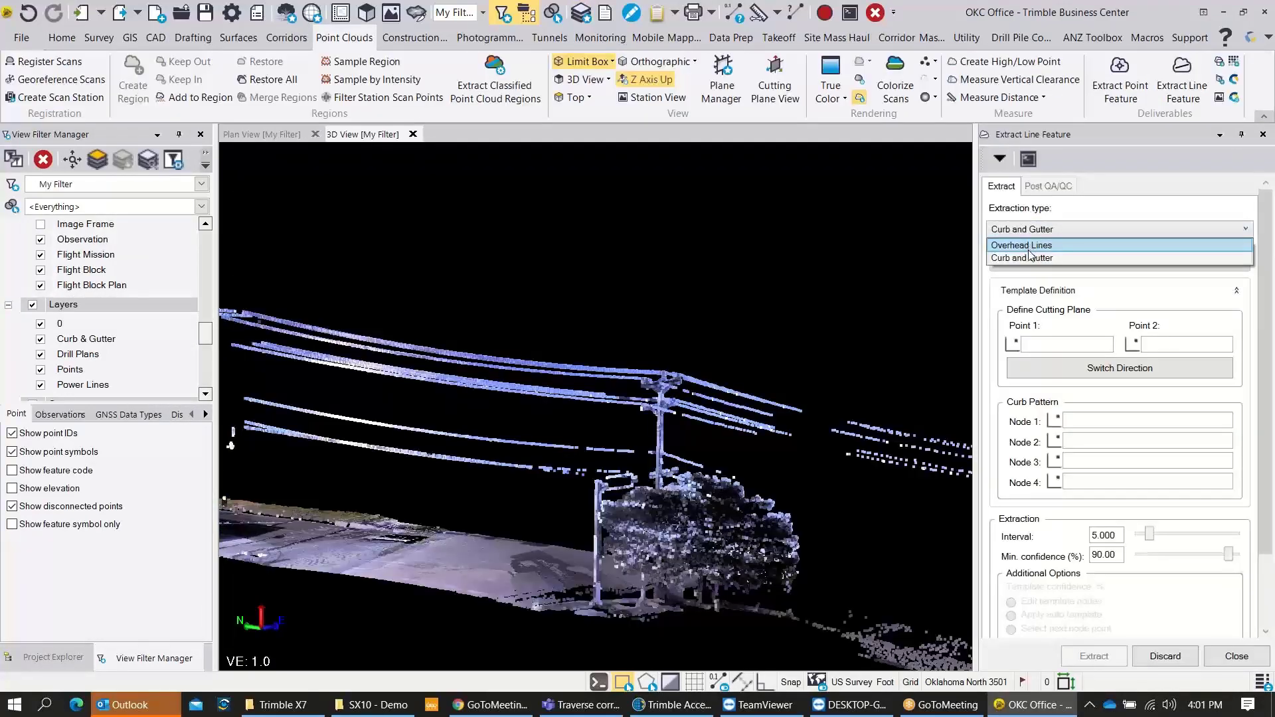
{"action": "left_click", "coordinate": [1027, 250]}
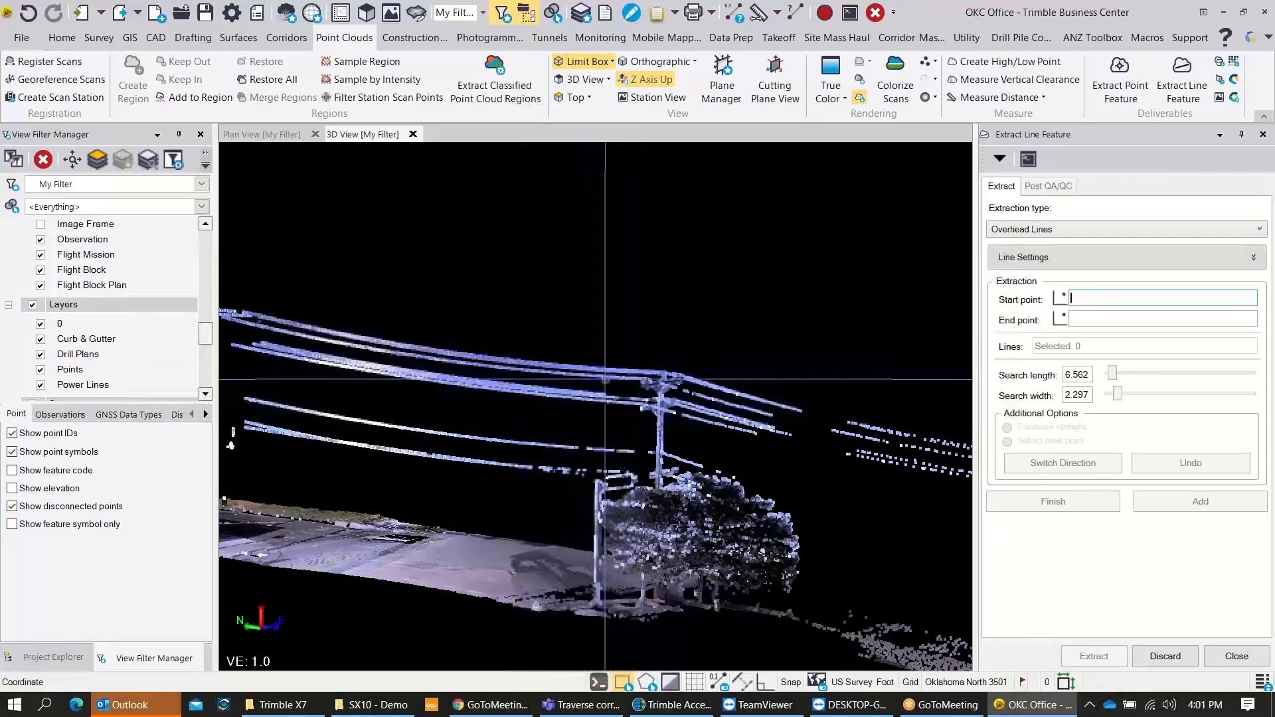
{"action": "scroll", "coordinate": [548, 369], "scroll_direction": "down", "scroll_amount": 3}
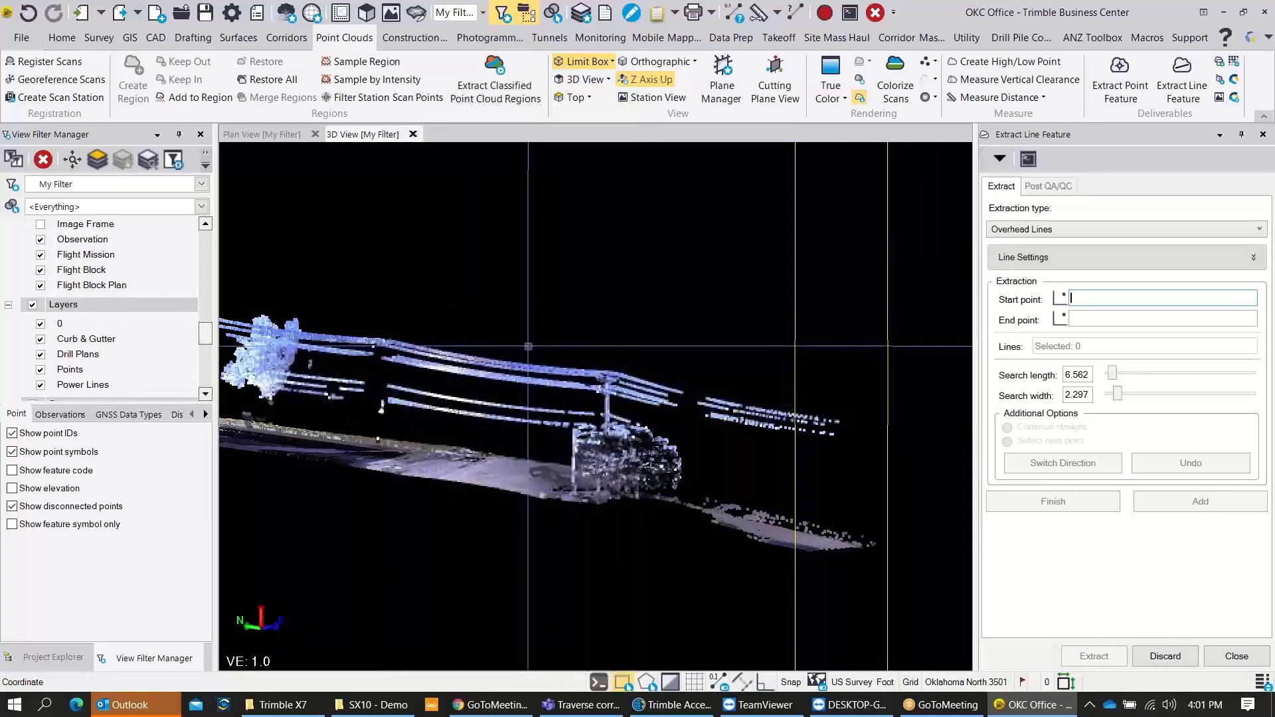
{"action": "middle_click_drag", "start_coordinate": [547, 357], "coordinate": [547, 357]}
{"action": "right_click", "coordinate": [585, 372]}
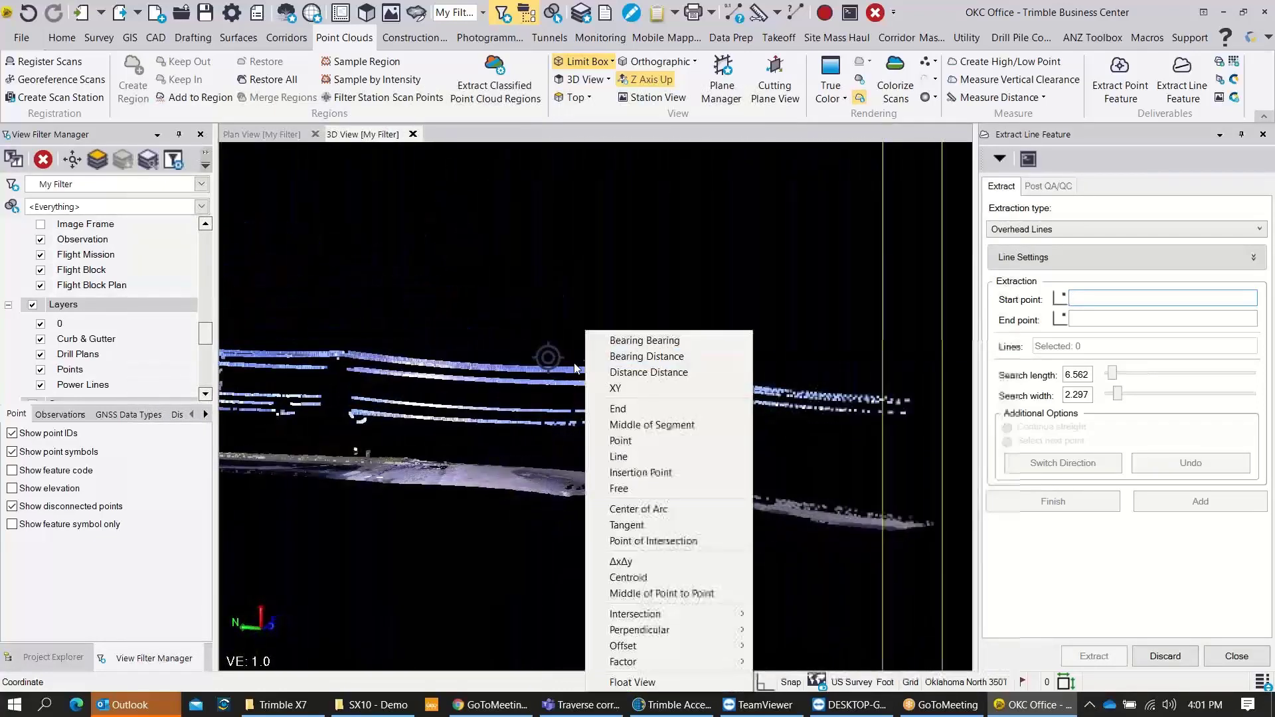
{"action": "left_click", "coordinate": [139, 602]}
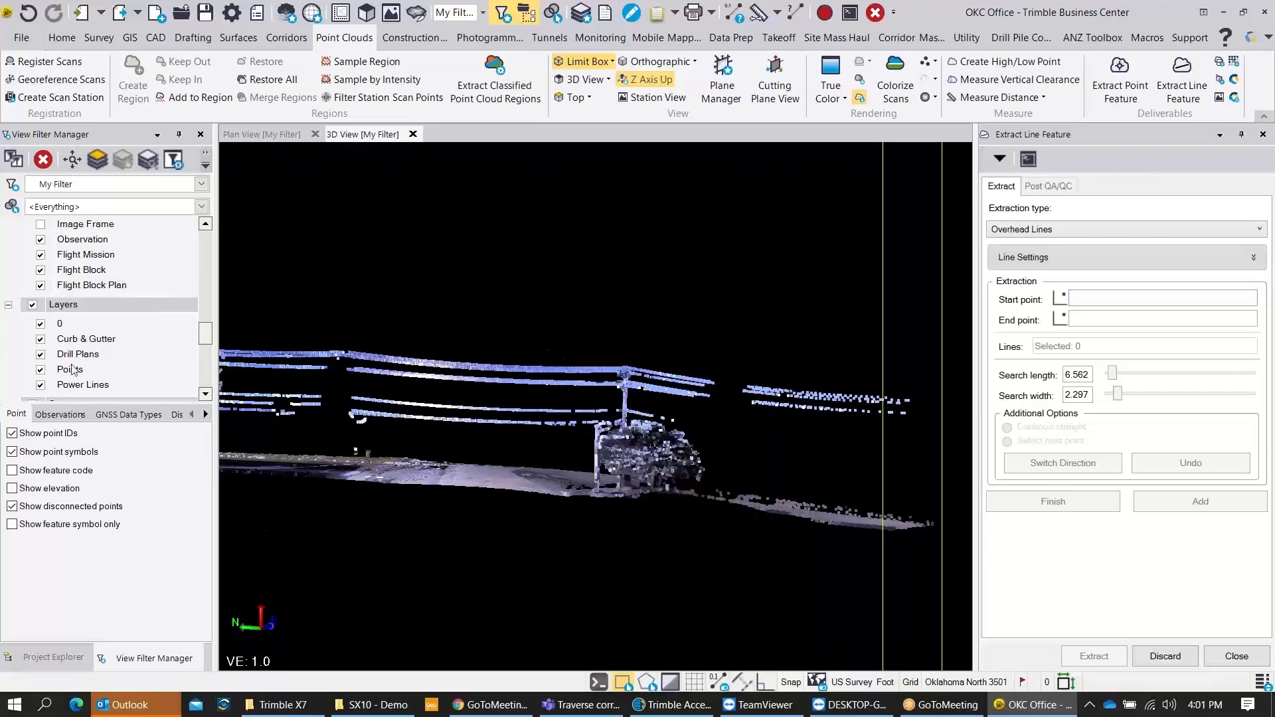
Show the Default point cloud region and bring the utility poles and overhead wires into close view
{"action": "scroll", "coordinate": [73, 370], "scroll_direction": "down", "scroll_amount": 5}
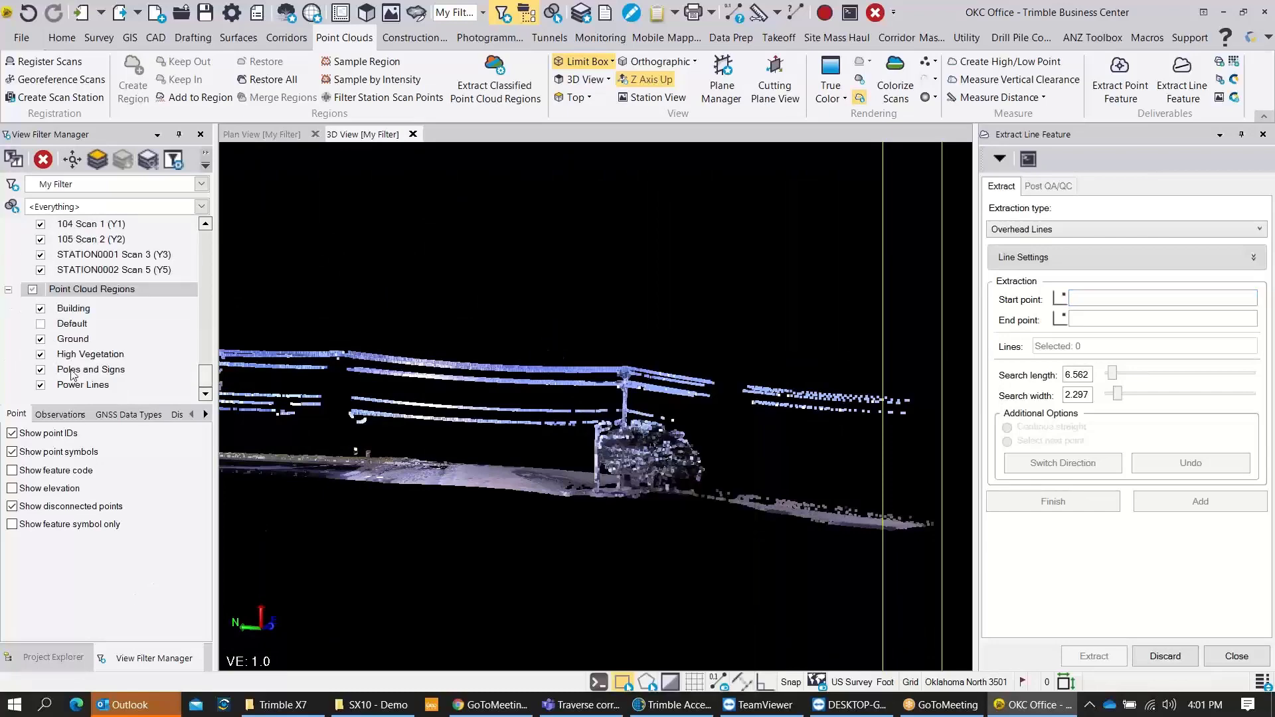
{"action": "left_click", "coordinate": [41, 324]}
{"action": "scroll", "coordinate": [461, 389], "scroll_direction": "up", "scroll_amount": 3}
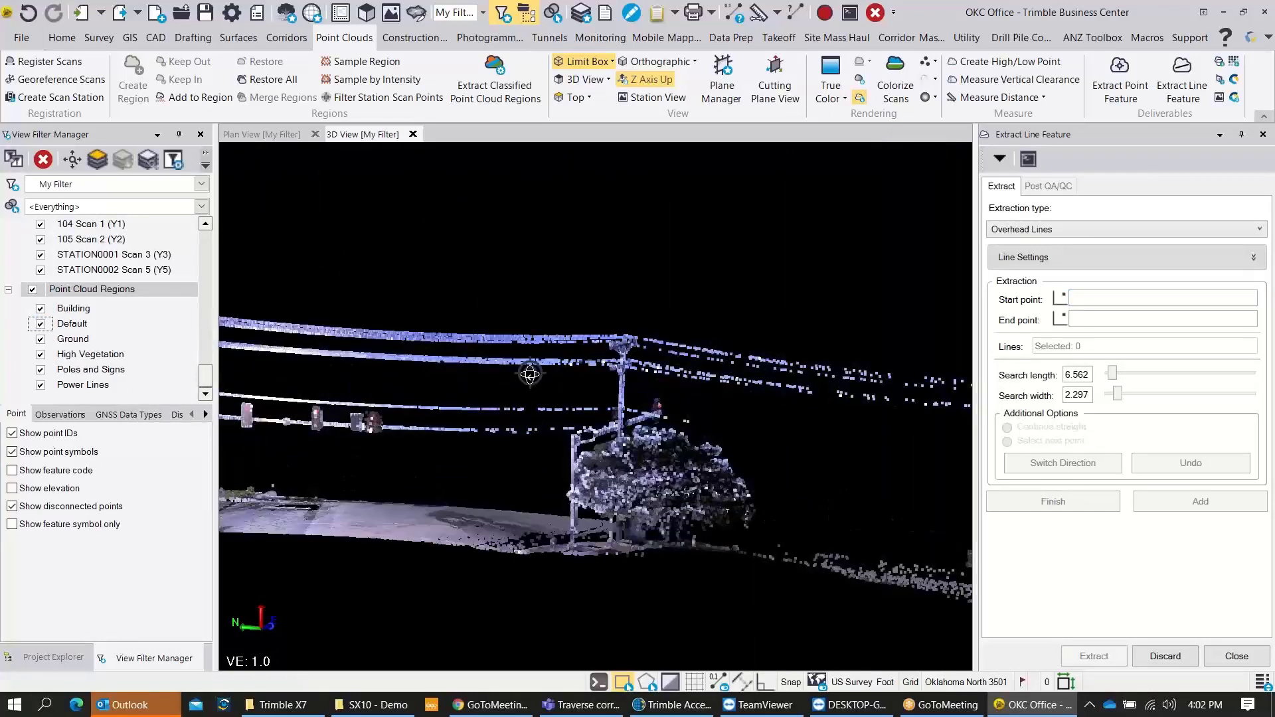
{"action": "middle_click_drag", "start_coordinate": [530, 374], "coordinate": [470, 369]}
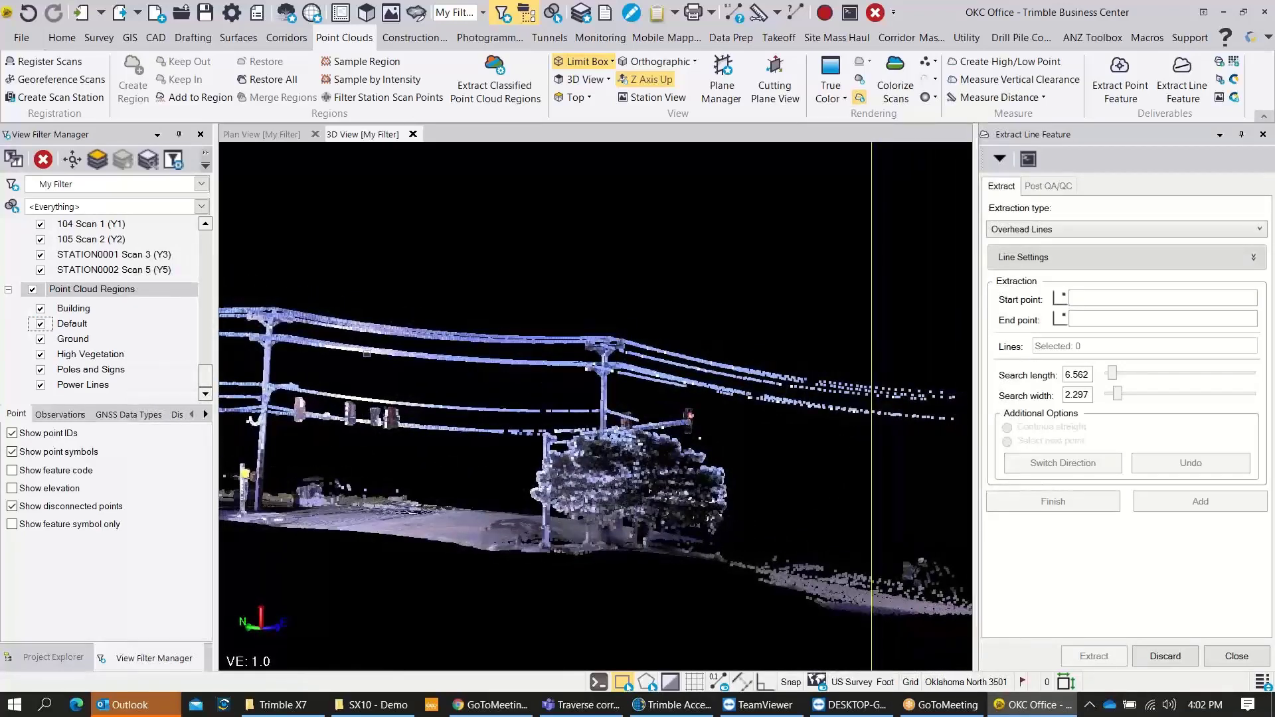
{"action": "scroll", "coordinate": [367, 354], "scroll_direction": "up", "scroll_amount": 5}
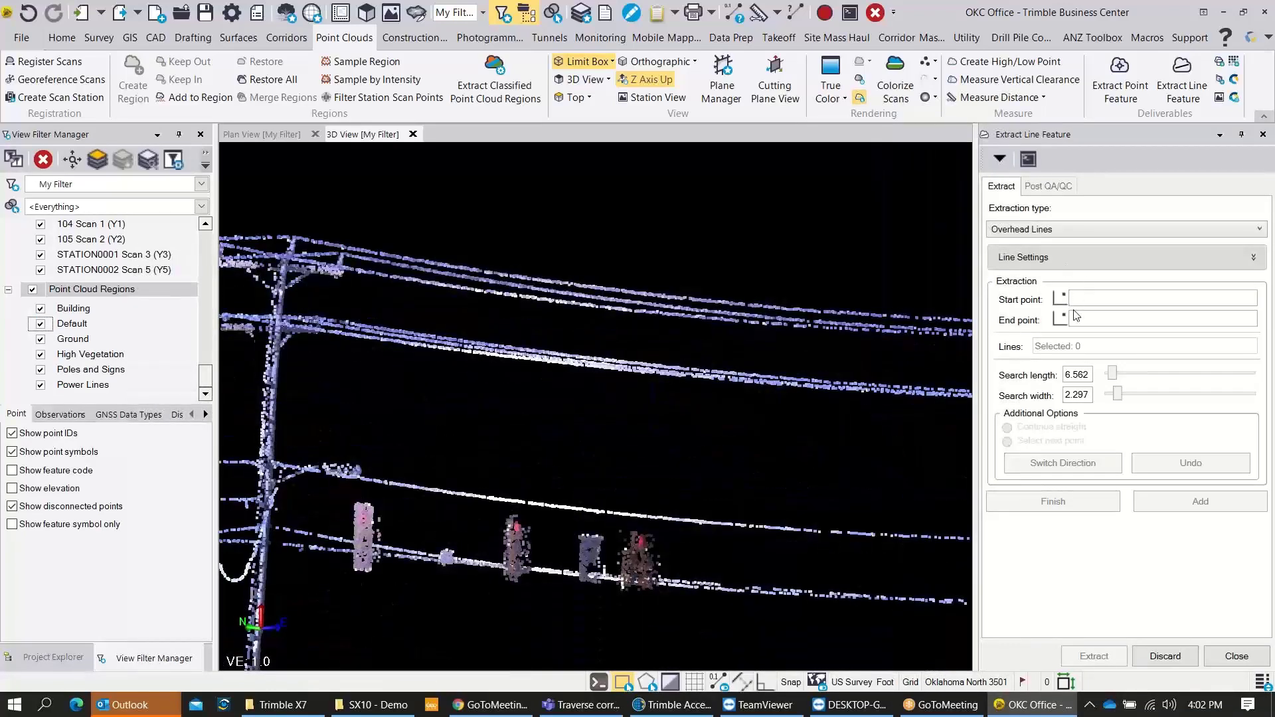
Set the extraction's start point on the utility pole by the traffic signals and its end point on the pole above the tree
{"action": "left_click", "coordinate": [1087, 302]}
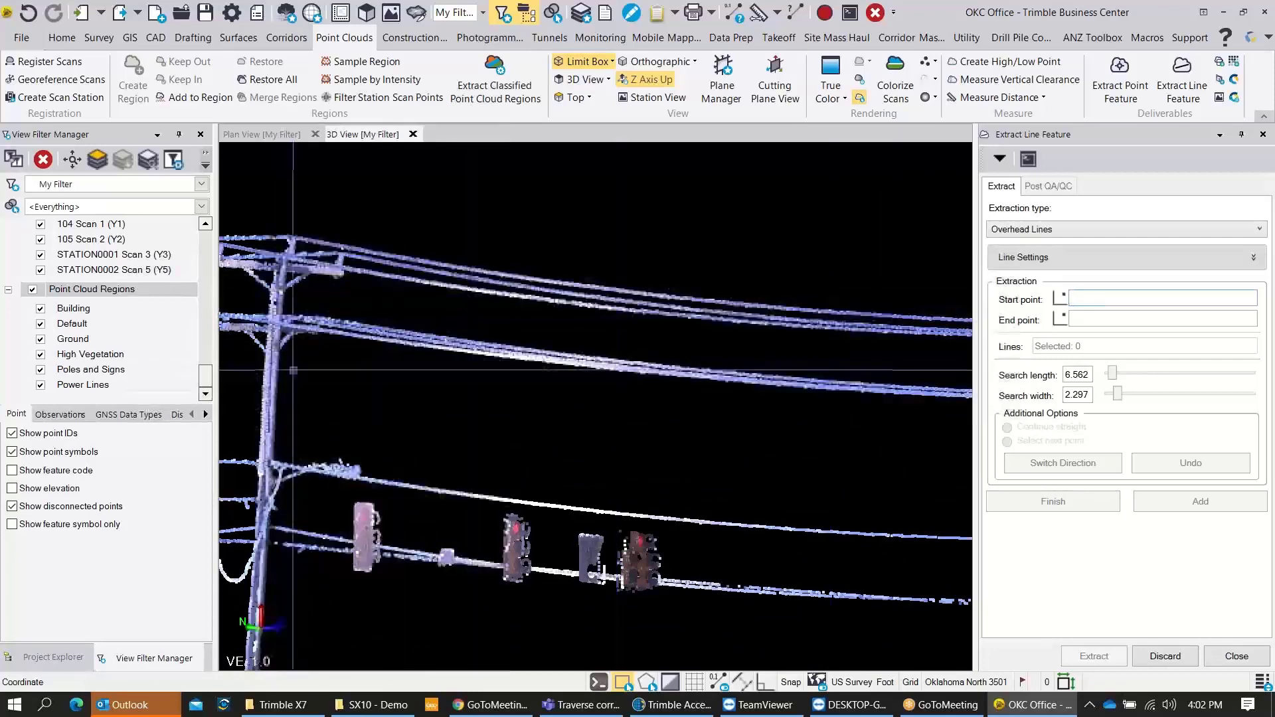
{"action": "left_click", "coordinate": [271, 345]}
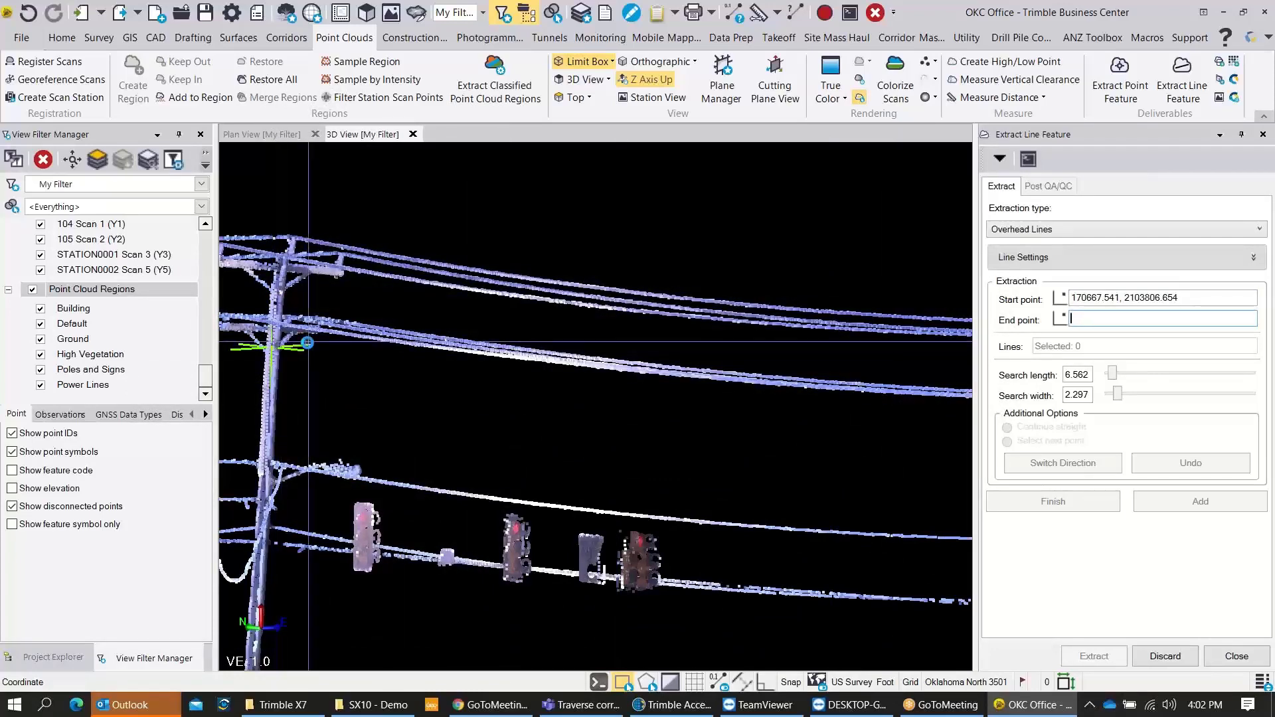
{"action": "scroll", "coordinate": [748, 391], "scroll_direction": "down", "scroll_amount": 3}
{"action": "scroll", "coordinate": [749, 392], "scroll_direction": "up", "scroll_amount": 3}
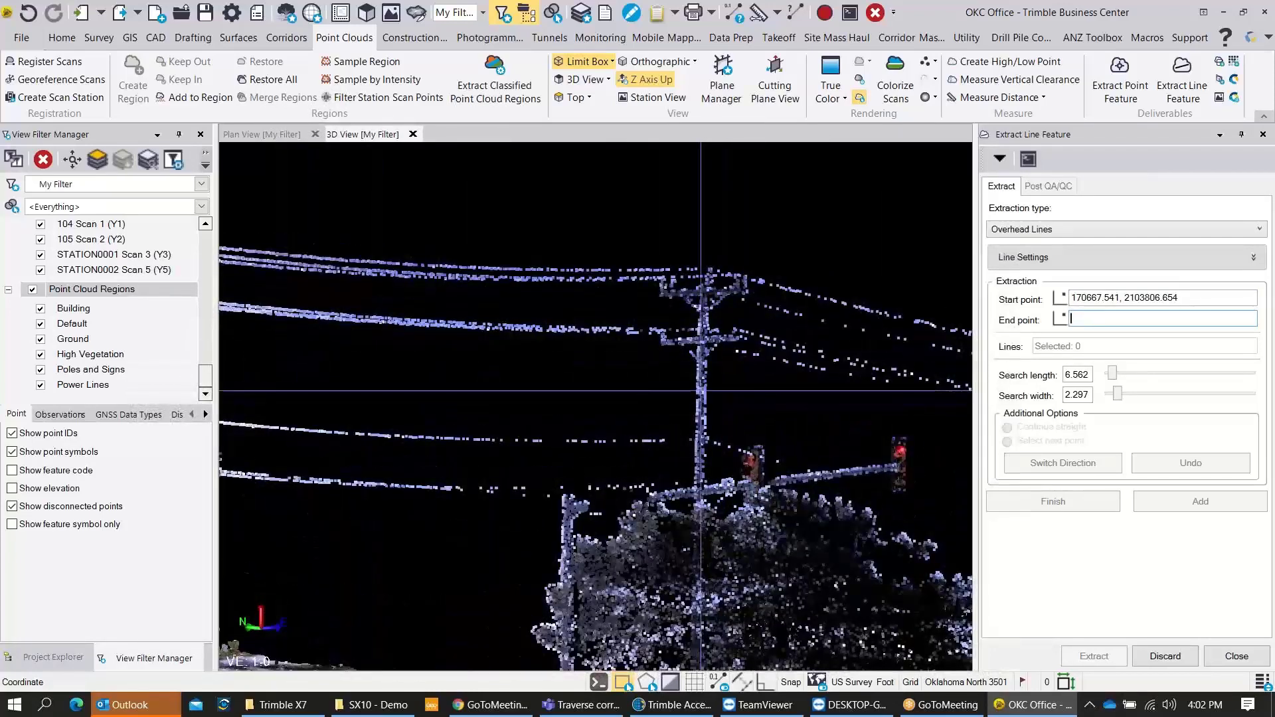
{"action": "left_click", "coordinate": [702, 390]}
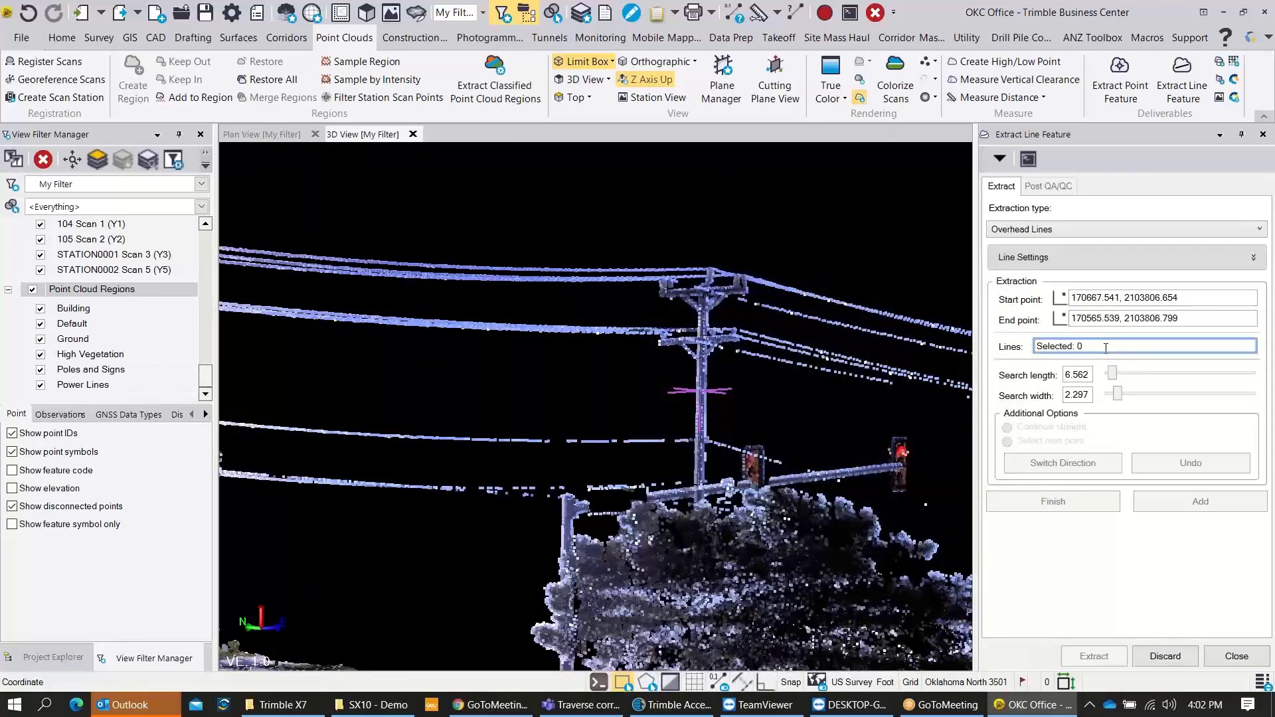
Pick one of the uppermost wires between the two poles as the first overhead line to extract
{"action": "scroll", "coordinate": [571, 271], "scroll_direction": "up", "scroll_amount": 3}
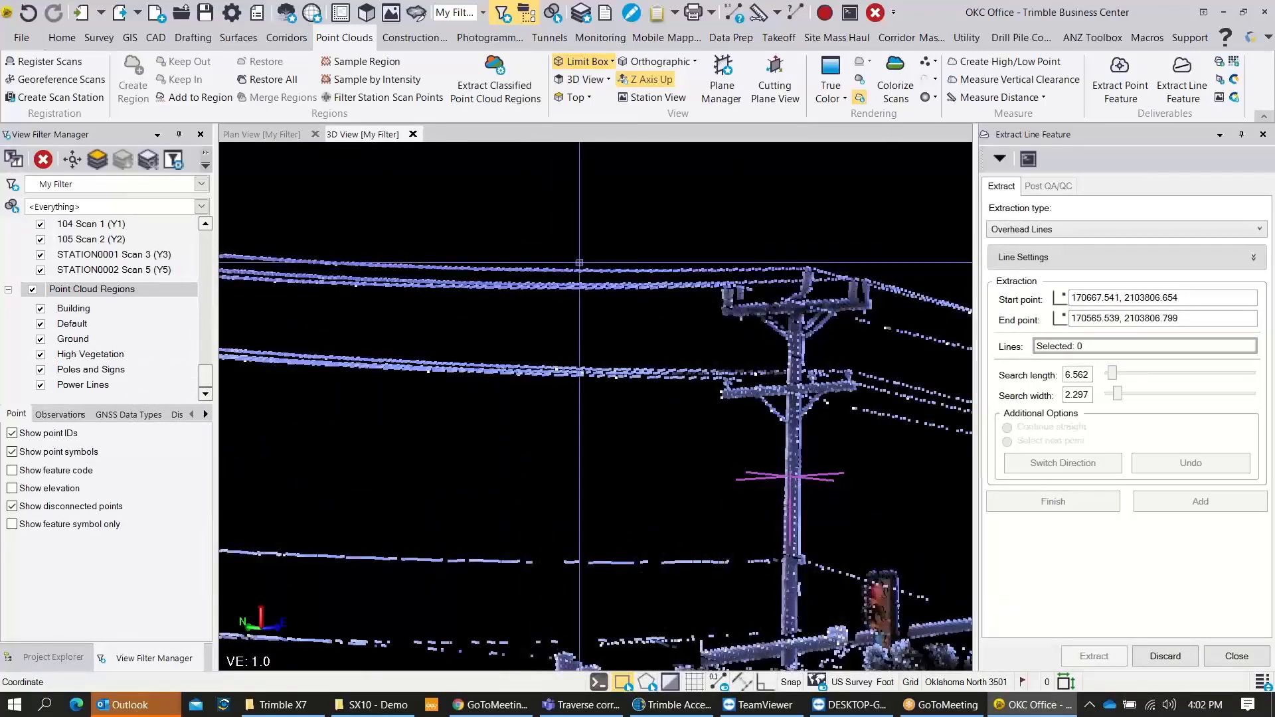
{"action": "middle_click_drag", "start_coordinate": [591, 234], "coordinate": [592, 233]}
{"action": "right_click", "coordinate": [588, 246]}
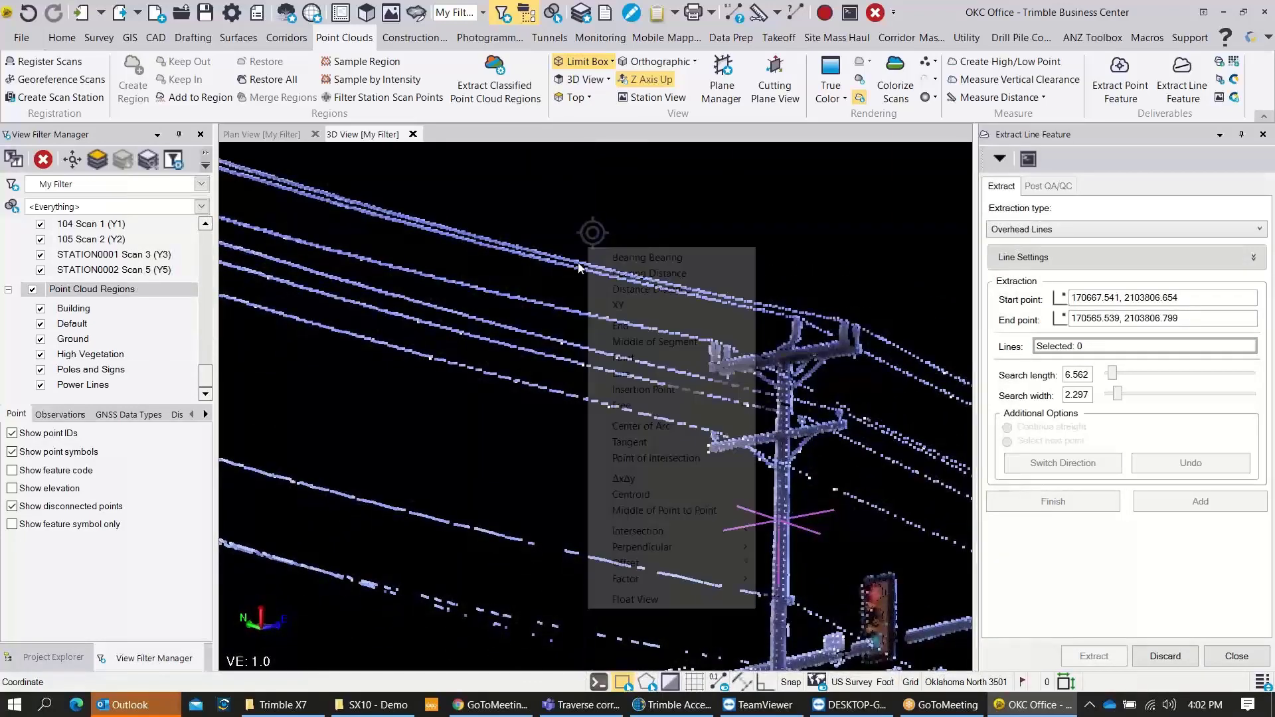
{"action": "left_click", "coordinate": [576, 231]}
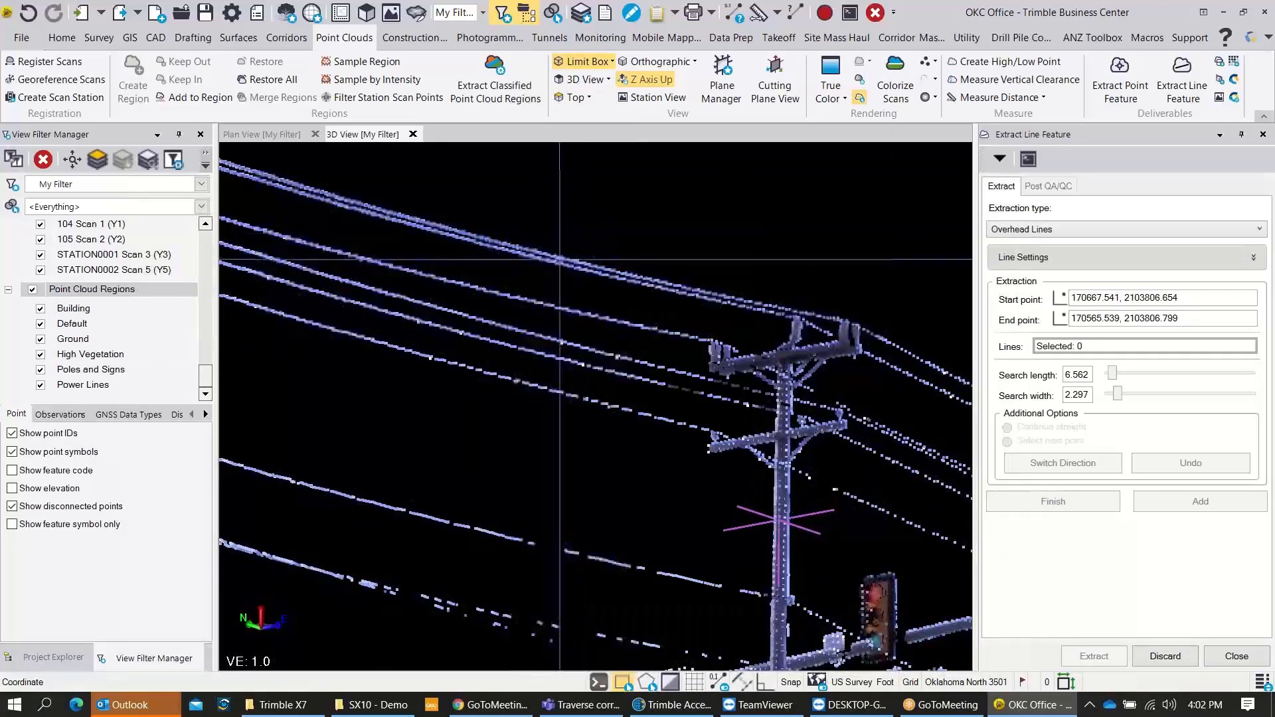
{"action": "left_click", "coordinate": [563, 258]}
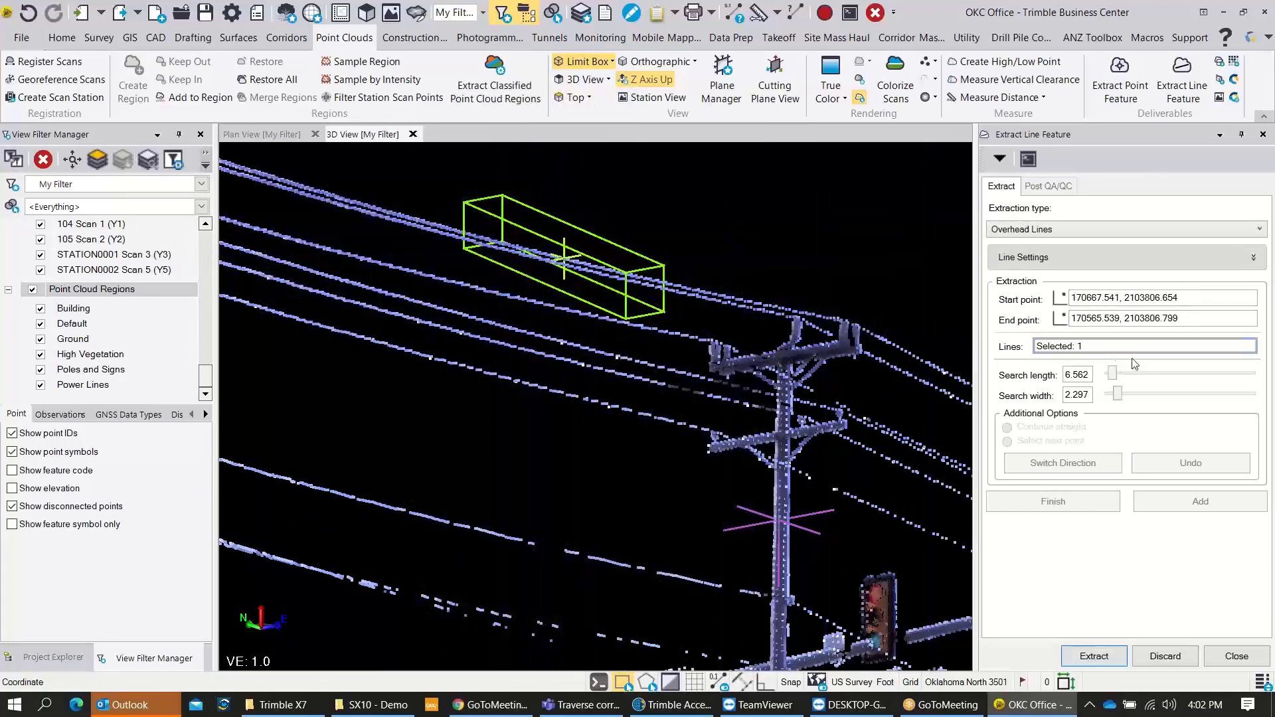
Hide the Default point cloud region and pick the five other wires on the poles' two crossarms for extraction
{"action": "left_click", "coordinate": [40, 324]}
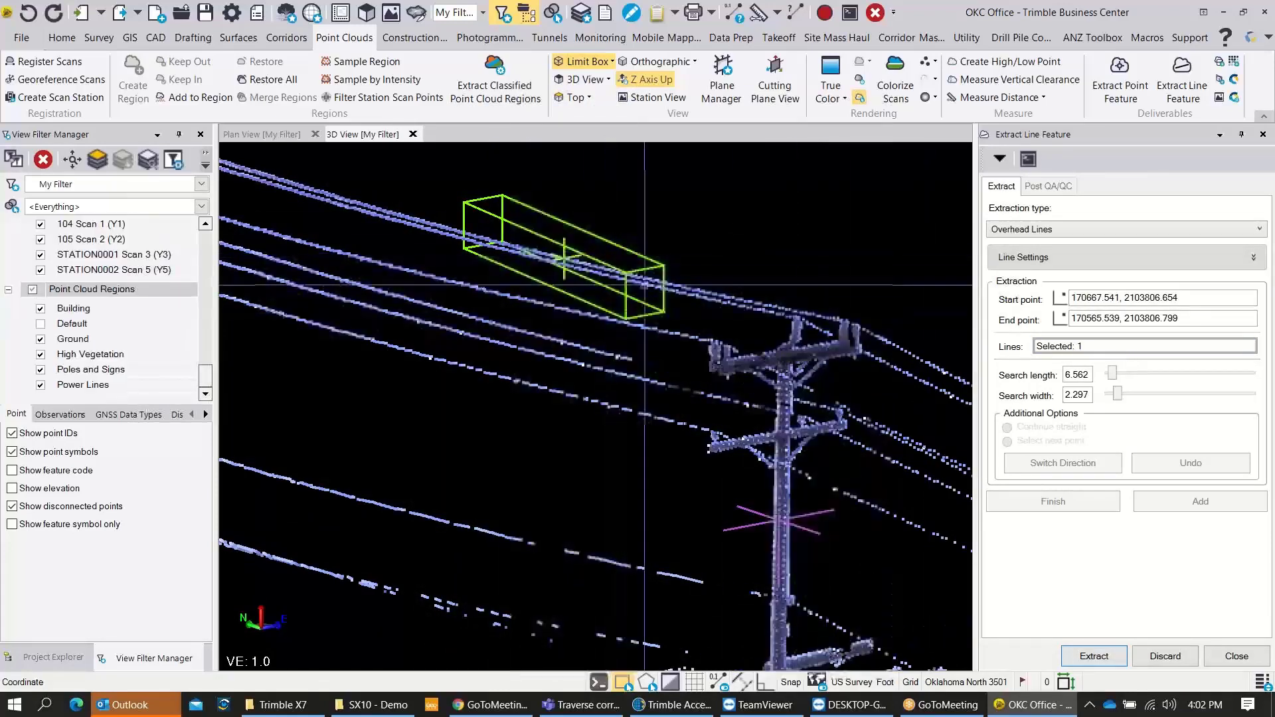
{"action": "left_click", "coordinate": [520, 298]}
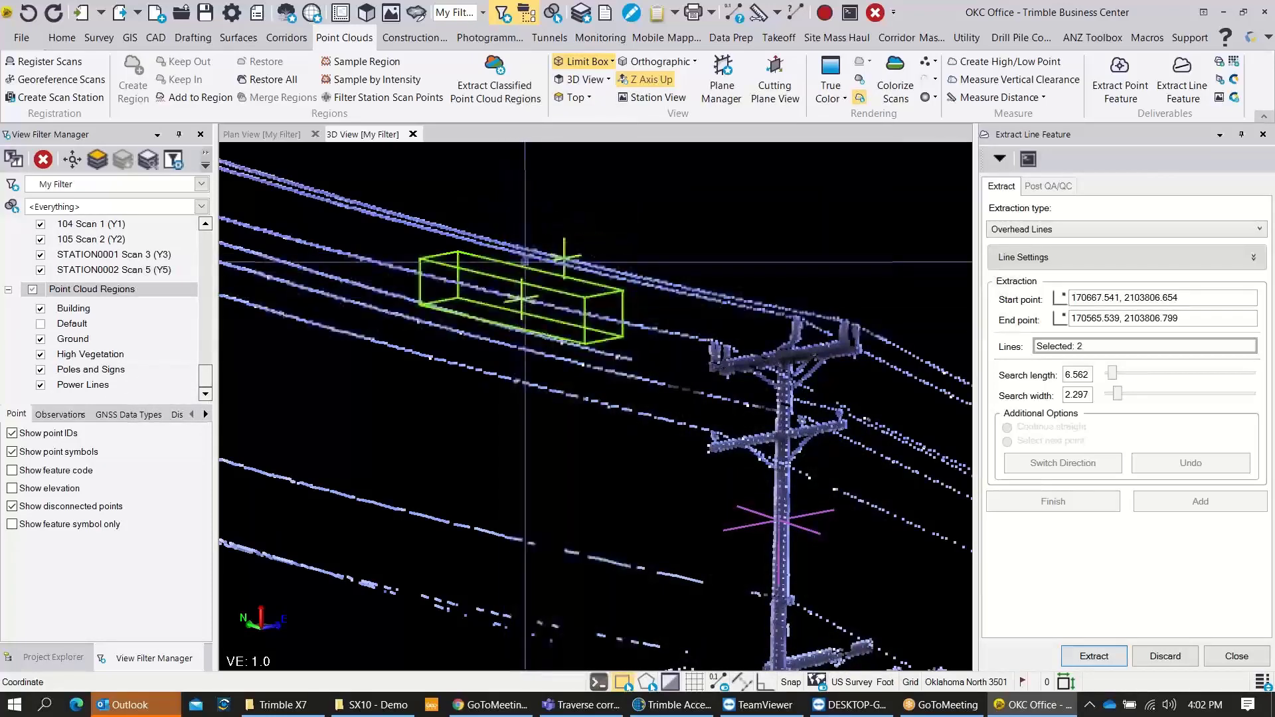
{"action": "scroll", "coordinate": [520, 279], "scroll_direction": "up", "scroll_amount": 3}
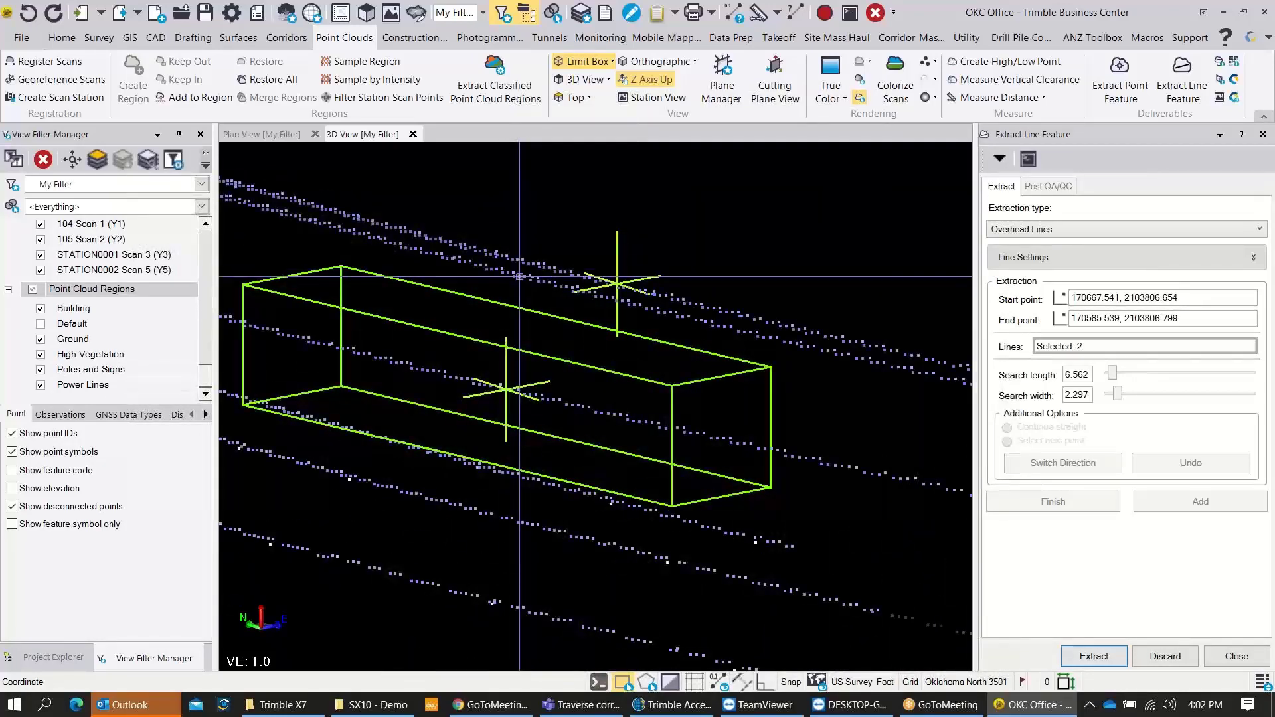
{"action": "left_click", "coordinate": [508, 272]}
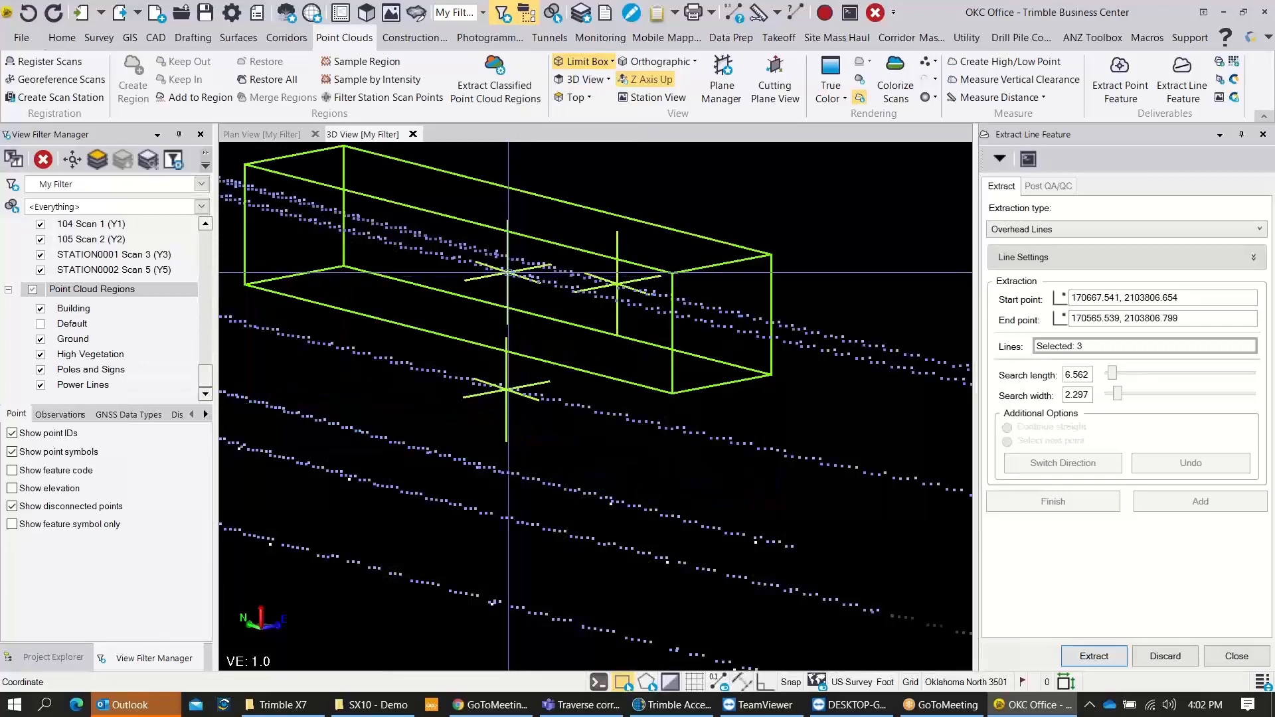
{"action": "scroll", "coordinate": [407, 368], "scroll_direction": "down", "scroll_amount": 2}
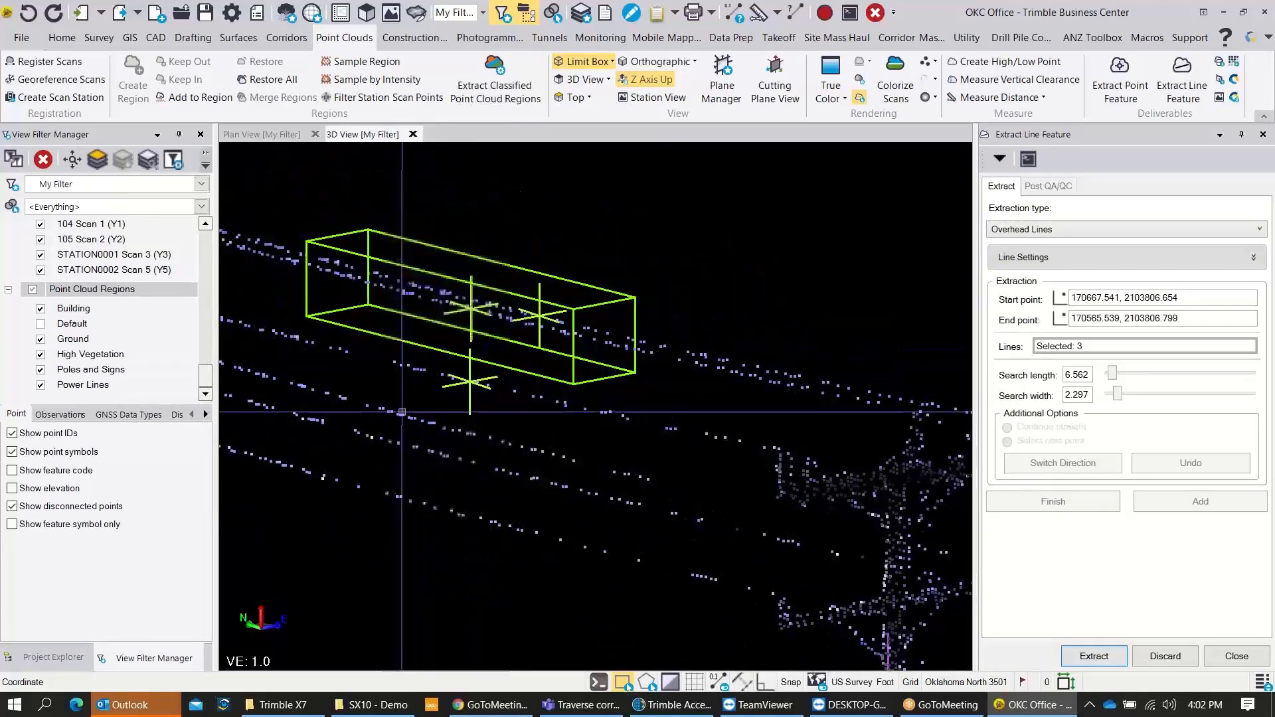
{"action": "left_click", "coordinate": [402, 419]}
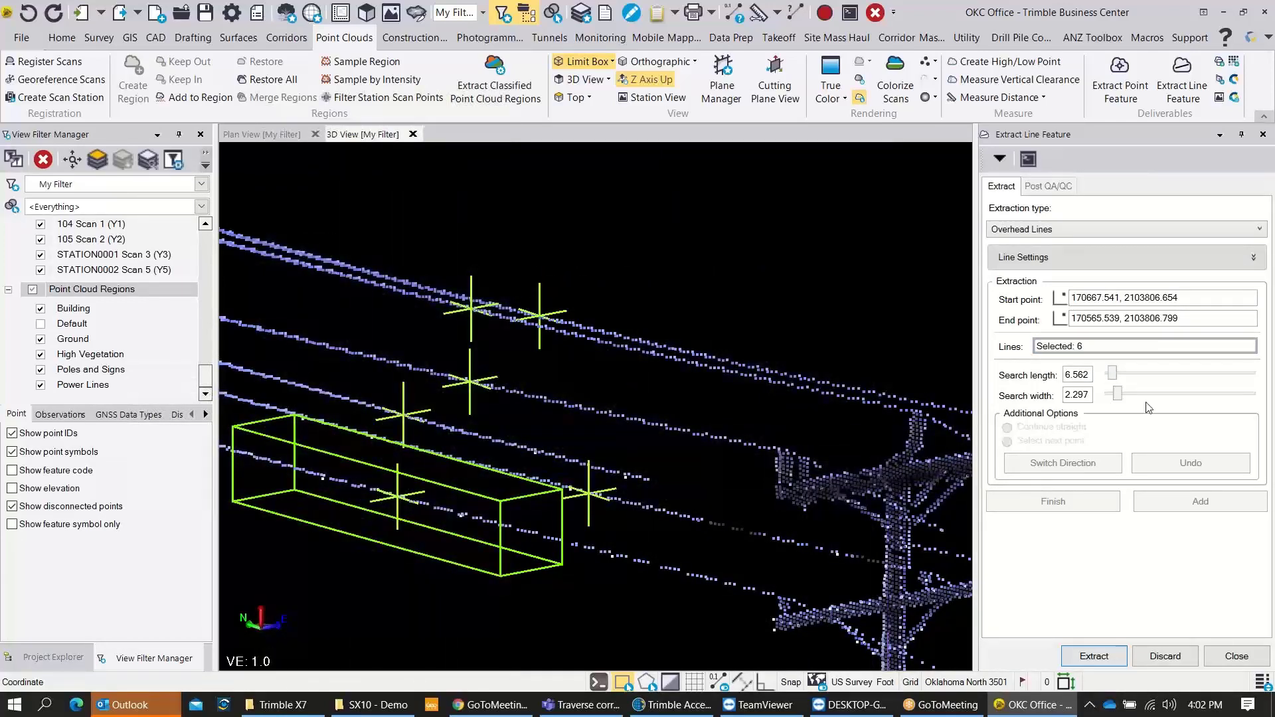
Set the search width to 1.040 and the search length to 7.657, and extract the six selected overhead lines
{"action": "left_click_drag", "start_coordinate": [1122, 398], "coordinate": [1113, 400]}
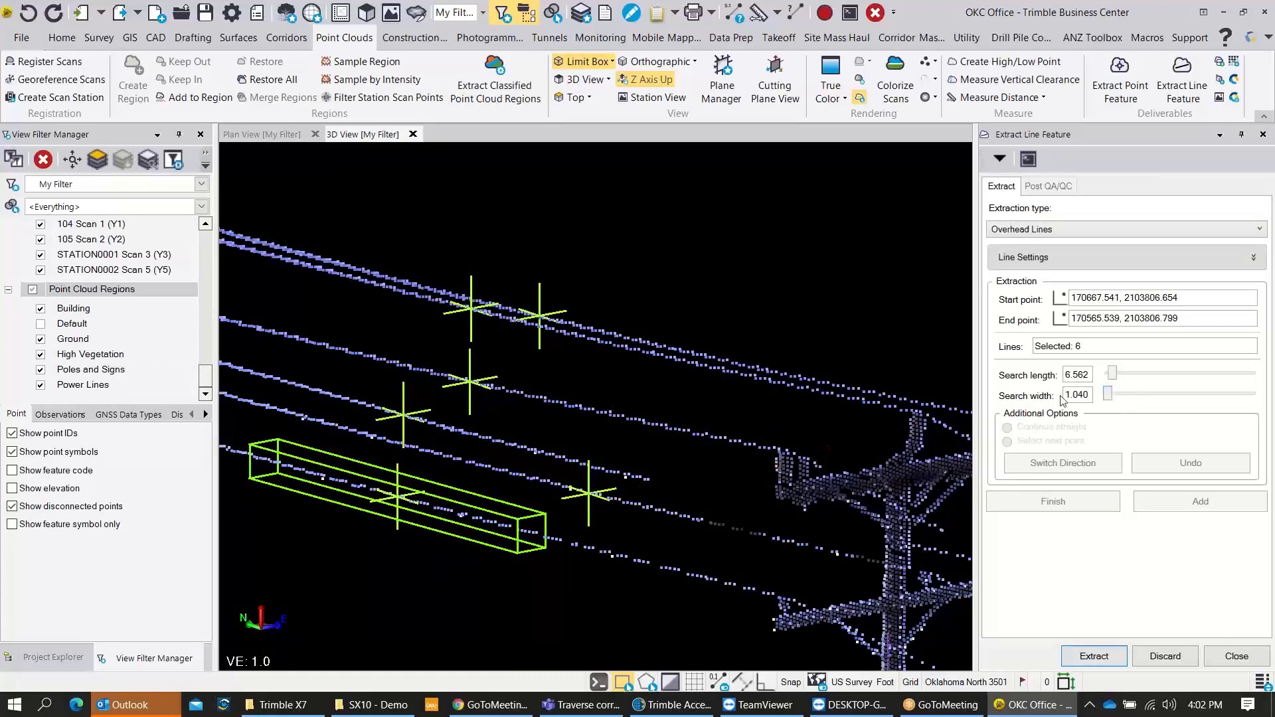
{"action": "left_click_drag", "start_coordinate": [1115, 374], "coordinate": [1126, 376]}
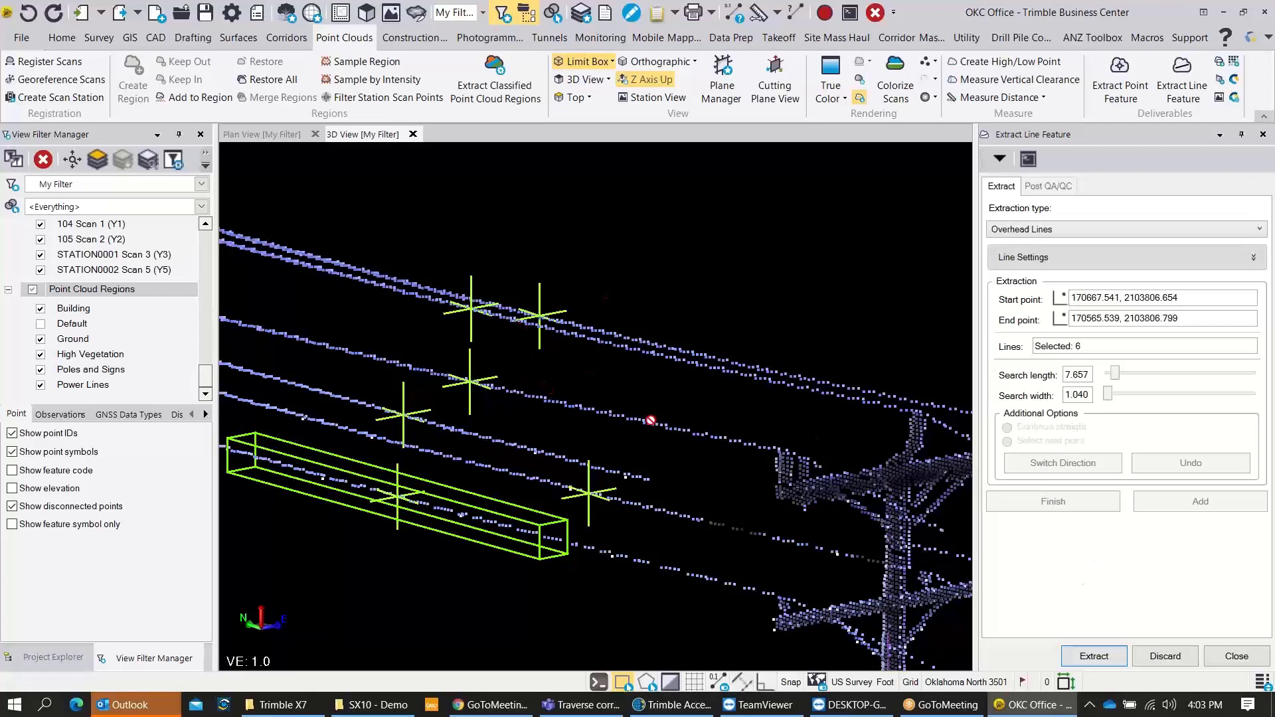
{"action": "left_click", "coordinate": [1094, 657]}
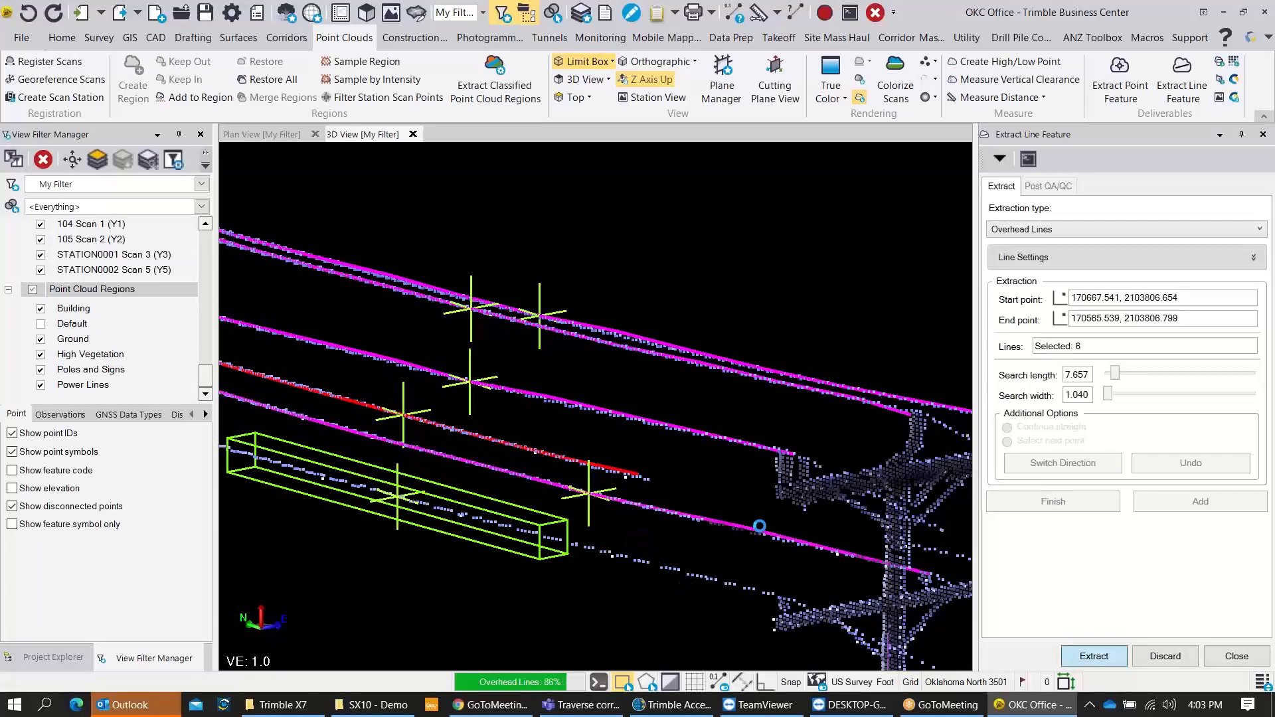
{"action": "scroll", "coordinate": [761, 524], "scroll_direction": "down", "scroll_amount": 4}
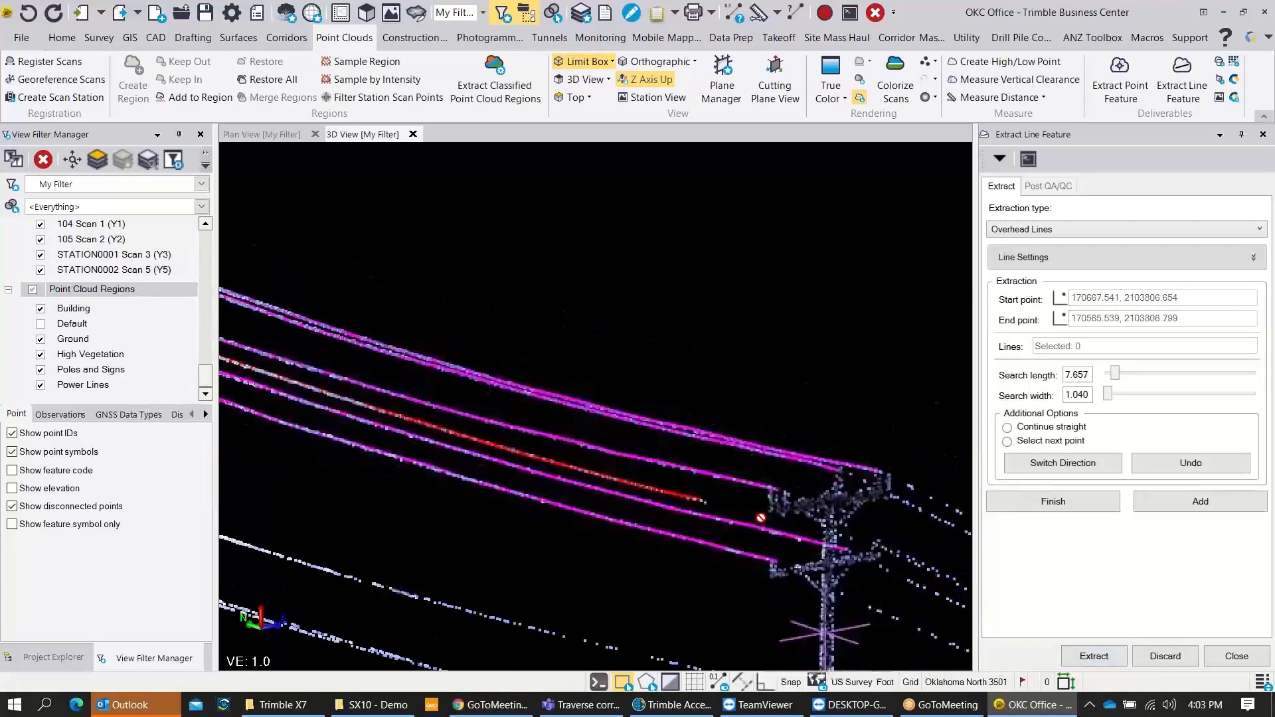
{"action": "scroll", "coordinate": [695, 470], "scroll_direction": "up", "scroll_amount": 3}
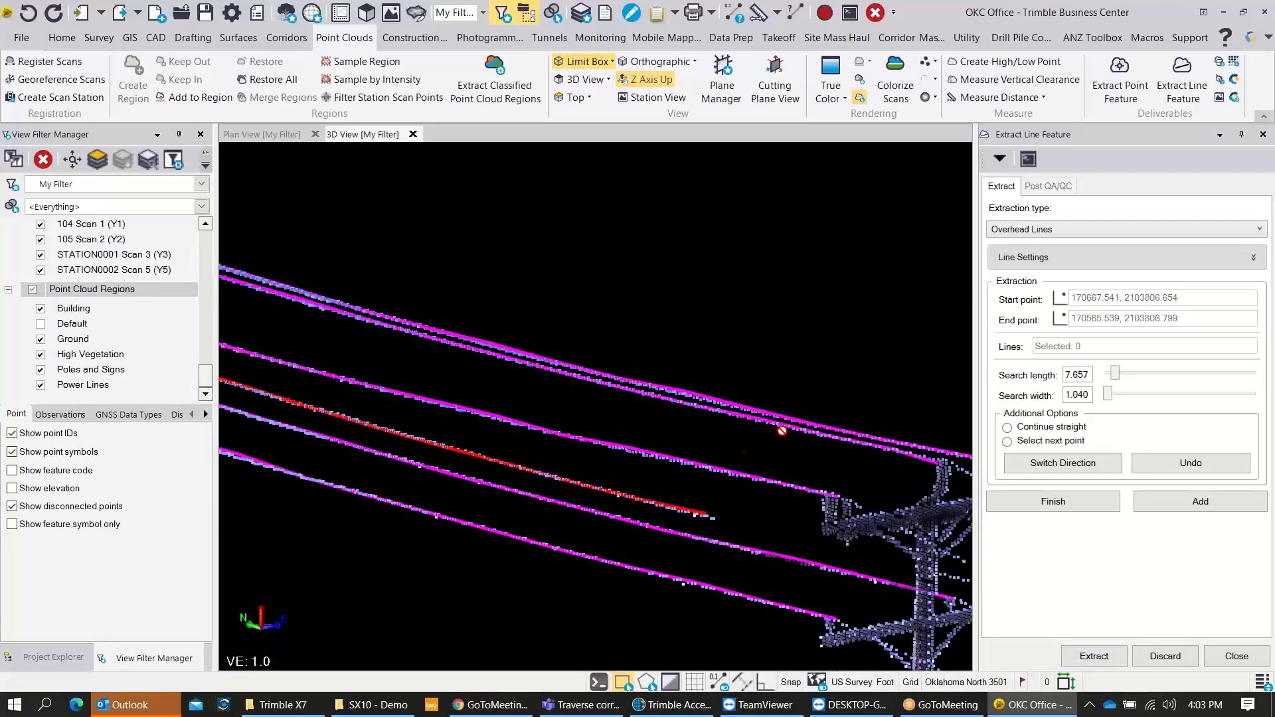
{"action": "mouse_move", "coordinate": [782, 427]}
{"action": "right_mouse_down"}
{"action": "mouse_move", "coordinate": [723, 440]}
{"action": "mouse_move", "coordinate": [712, 429]}
{"action": "mouse_move", "coordinate": [739, 414]}
{"action": "mouse_move", "coordinate": [721, 416]}
{"action": "right_mouse_up"}
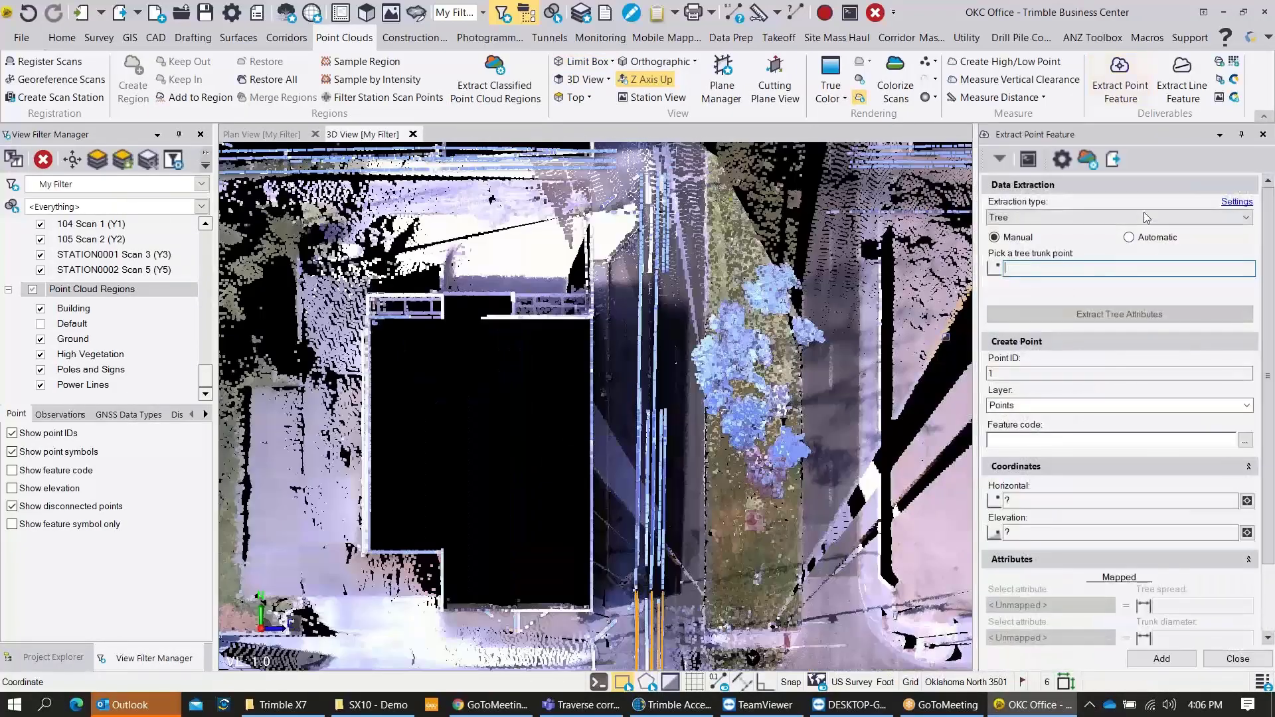
Set the point feature extraction type to Tree and switch it to automatic extraction
{"action": "left_click", "coordinate": [1032, 220]}
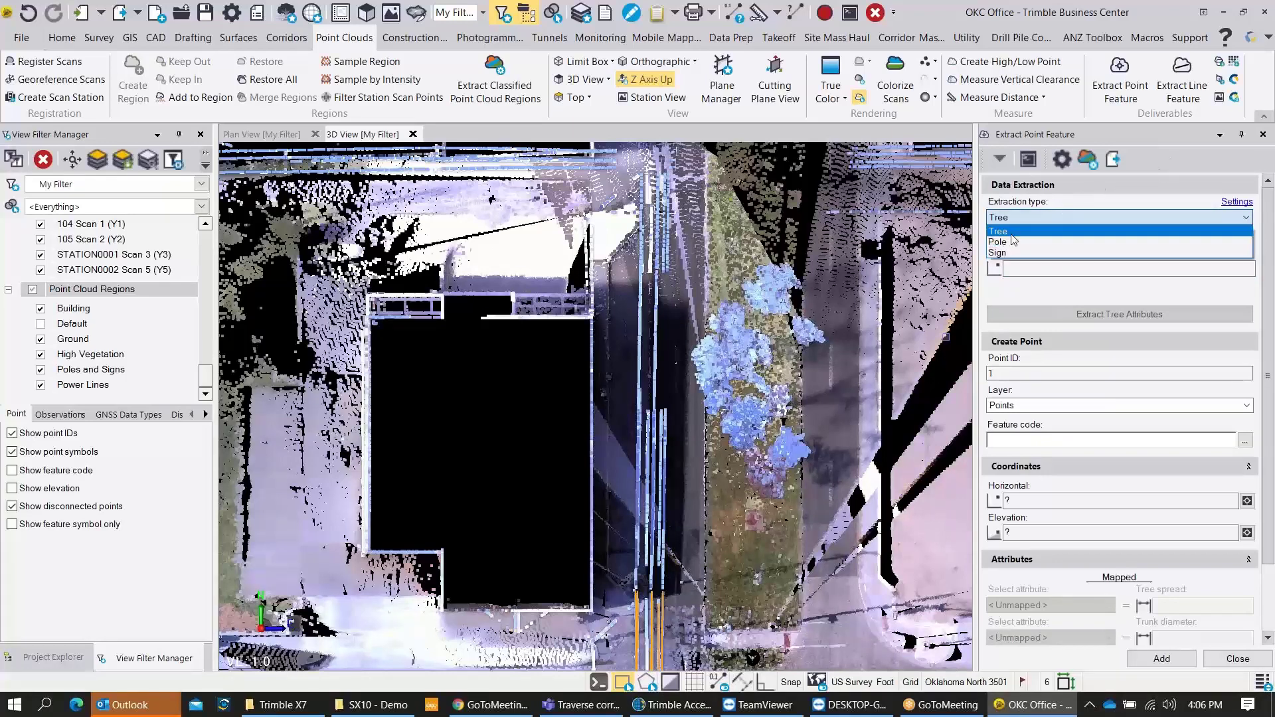
{"action": "left_click", "coordinate": [1011, 234]}
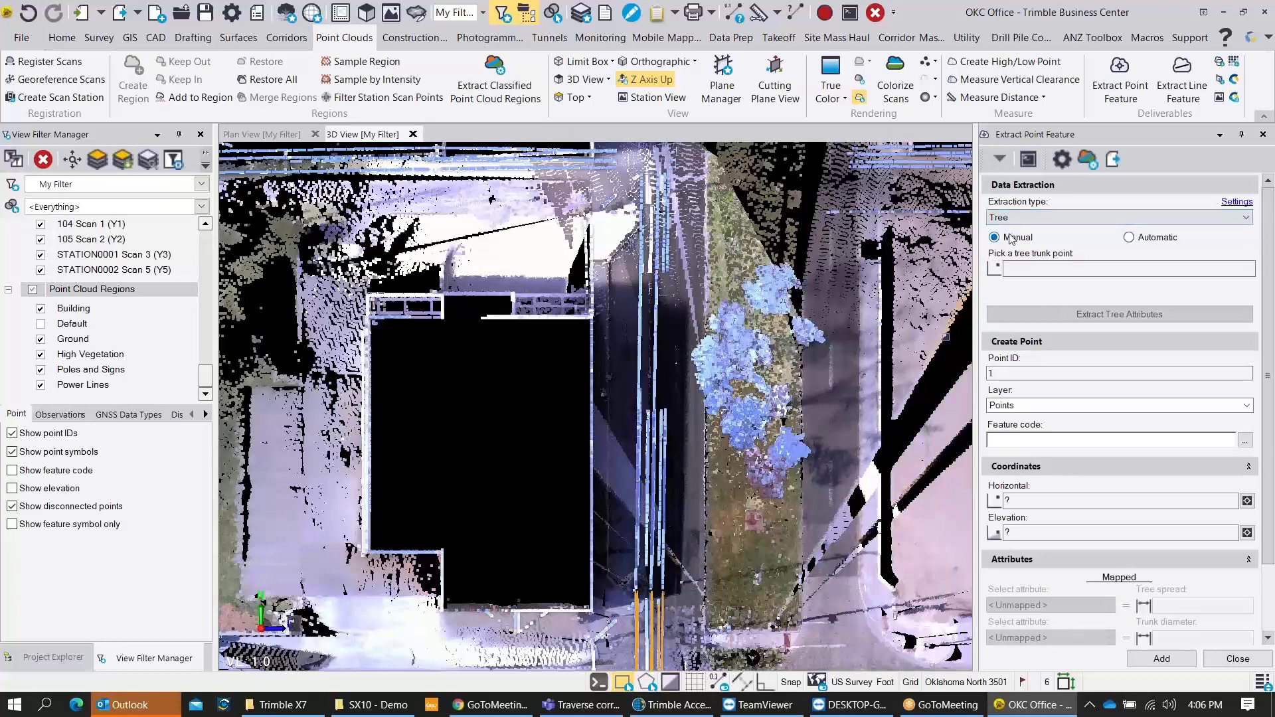
{"action": "left_click", "coordinate": [1129, 238]}
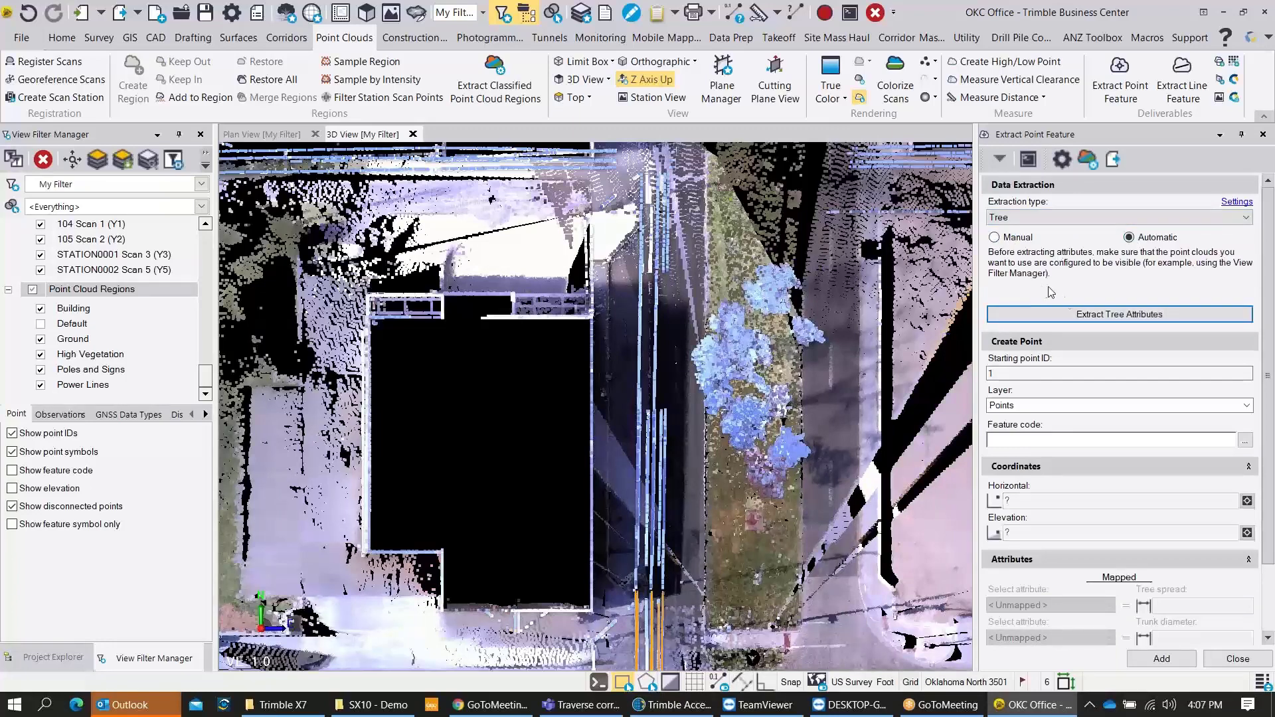
{"action": "left_click", "coordinate": [1026, 314]}
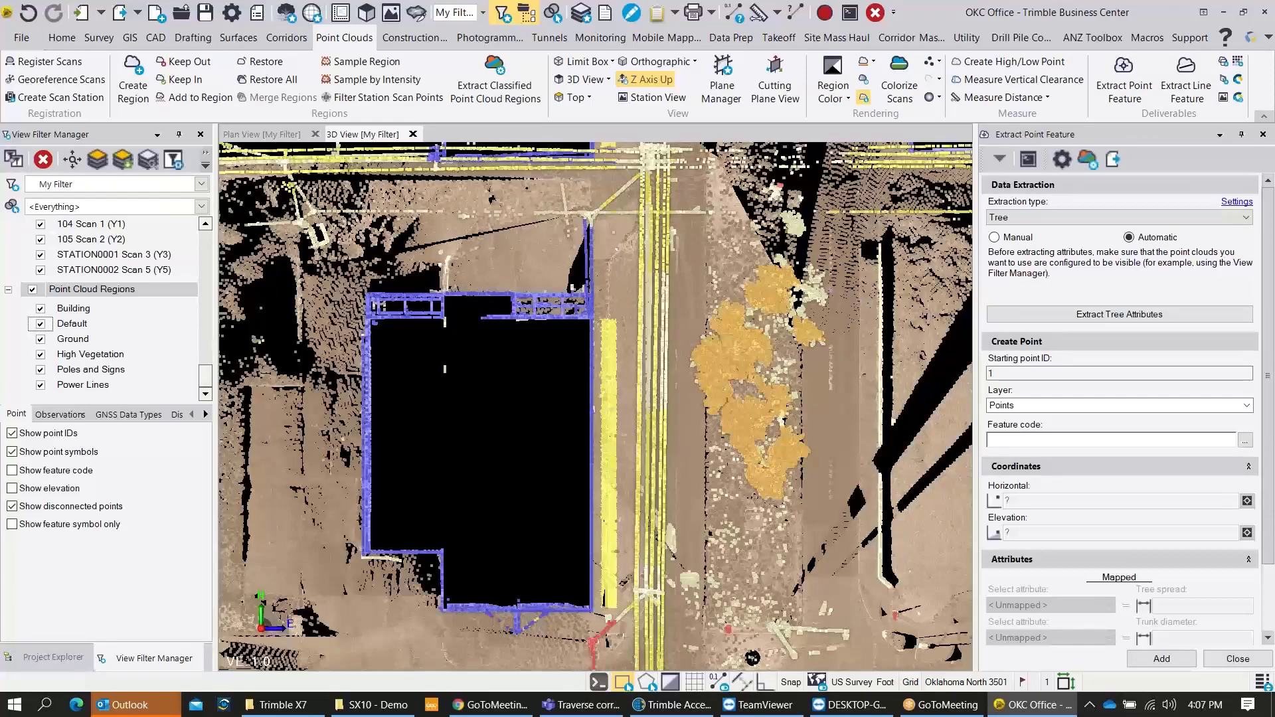
Set the starting point ID to 3000 and the layer to Trees, and extract the tree attributes automatically from the selected point cloud regions
{"action": "scroll", "coordinate": [760, 348], "scroll_direction": "down", "scroll_amount": 7}
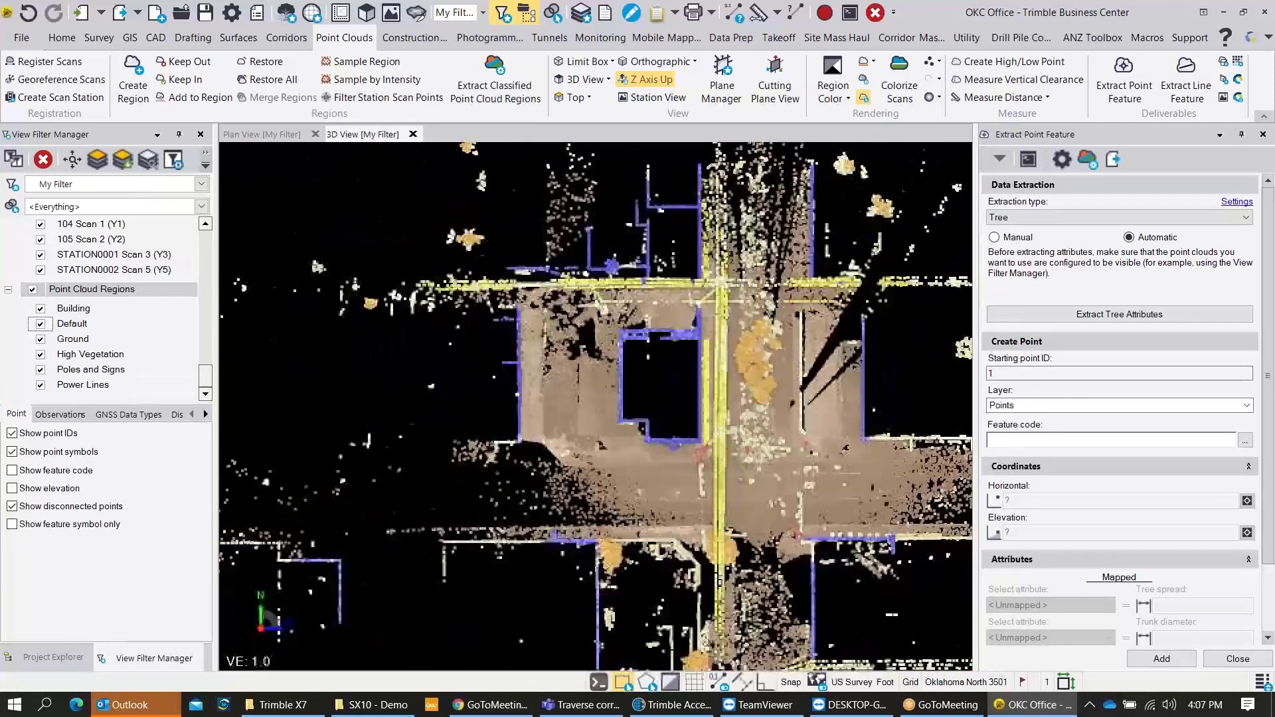
{"action": "scroll", "coordinate": [760, 349], "scroll_direction": "up", "scroll_amount": 1}
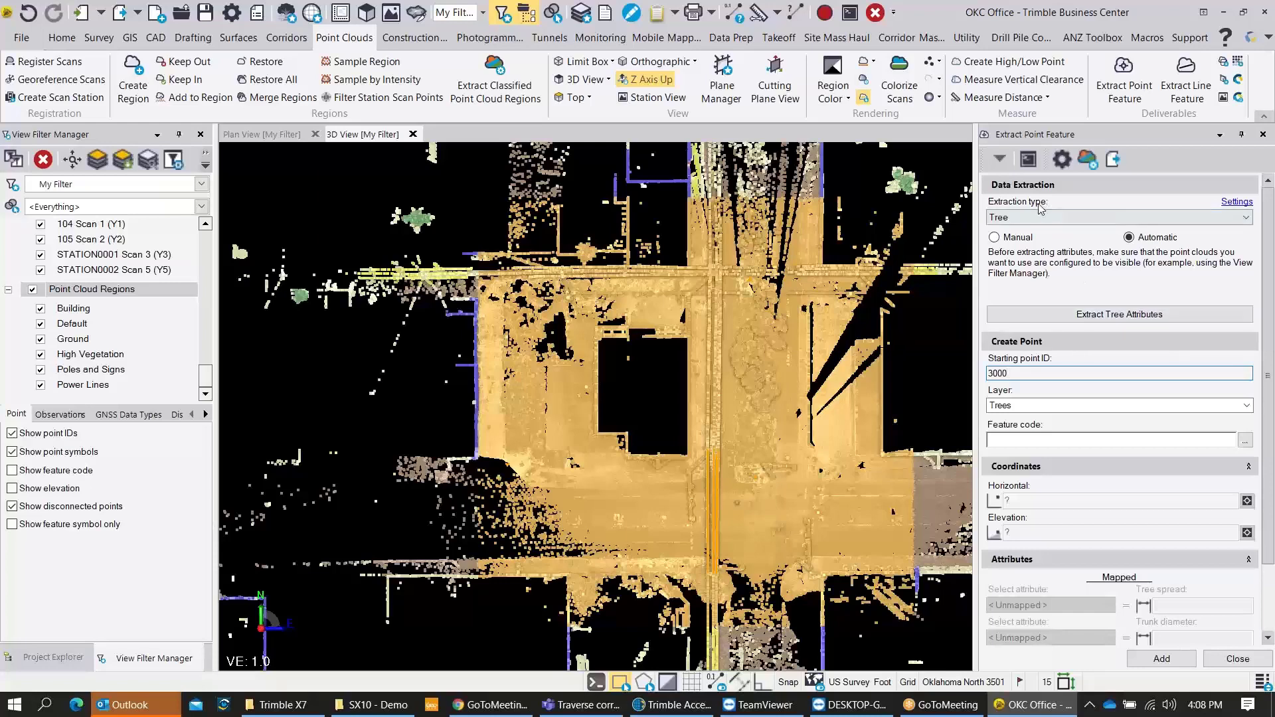
{"action": "scroll", "coordinate": [1117, 584], "scroll_direction": "down", "scroll_amount": 3}
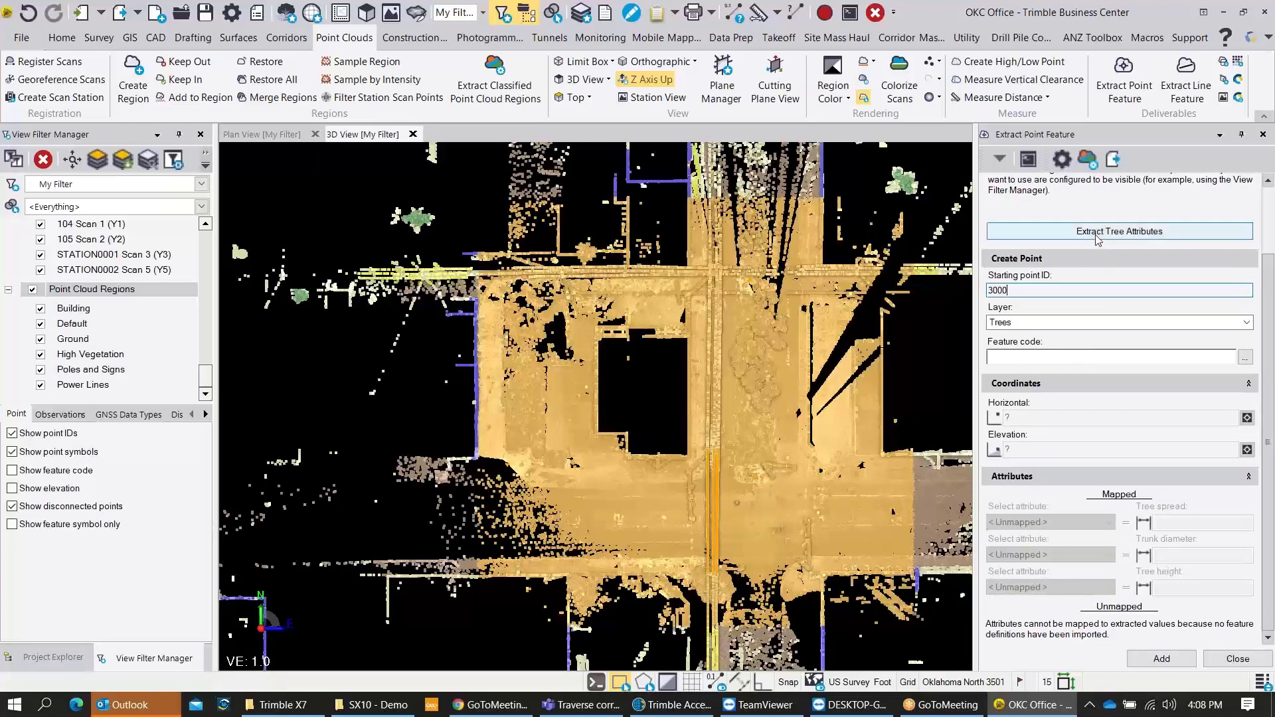
{"action": "scroll", "coordinate": [1097, 252], "scroll_direction": "up", "scroll_amount": 3}
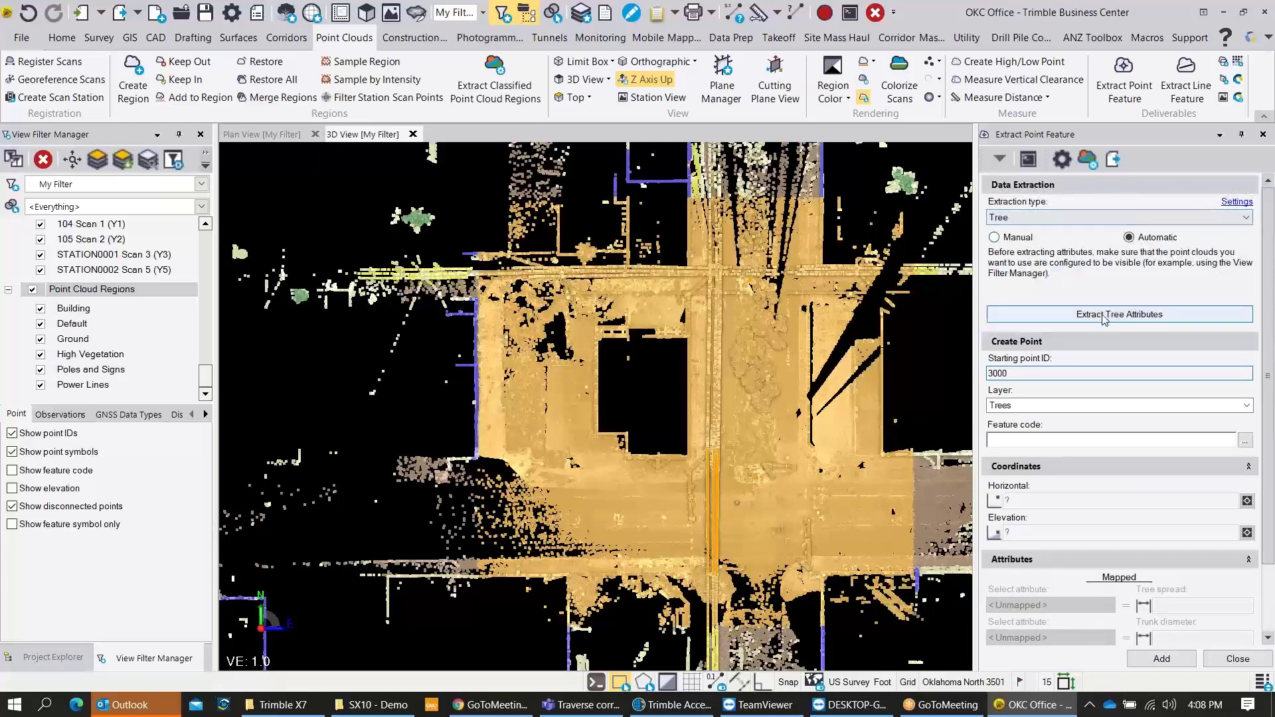
{"action": "left_click", "coordinate": [1101, 314]}
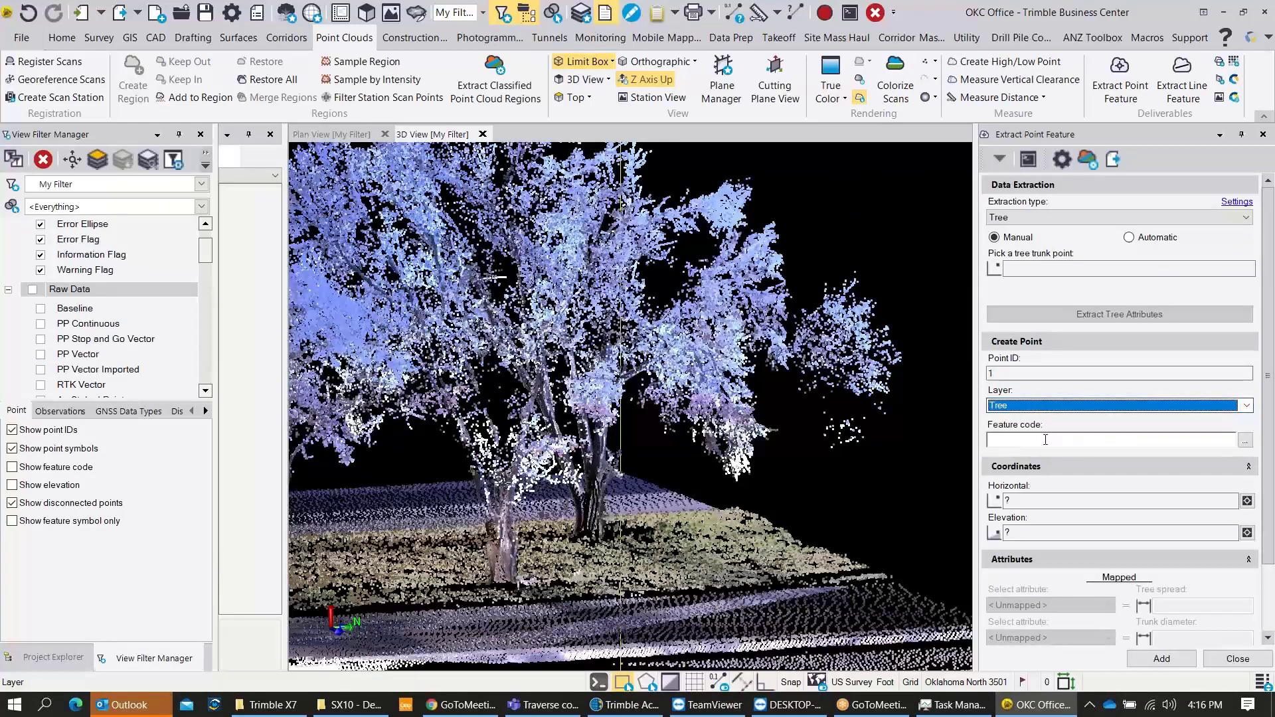
Pick a trunk point near the base of the rear tree and extract its attributes in manual mode
{"action": "left_click", "coordinate": [1050, 268]}
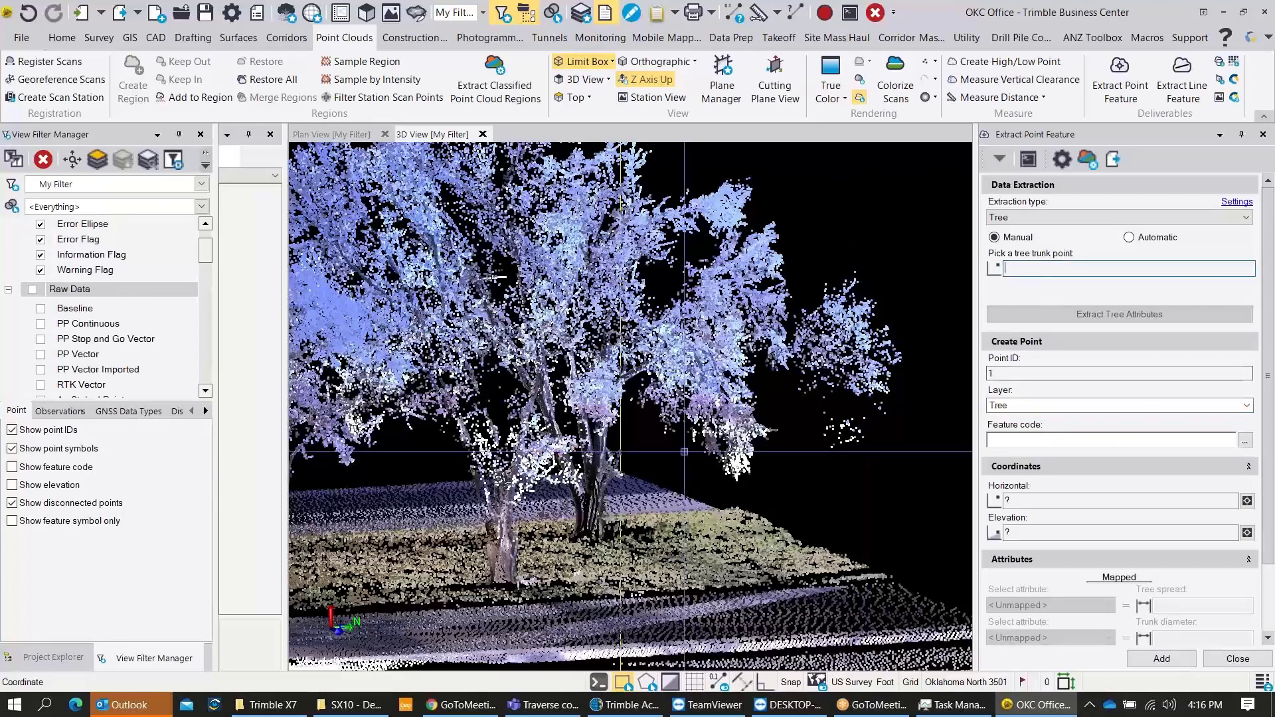
{"action": "left_click", "coordinate": [506, 569]}
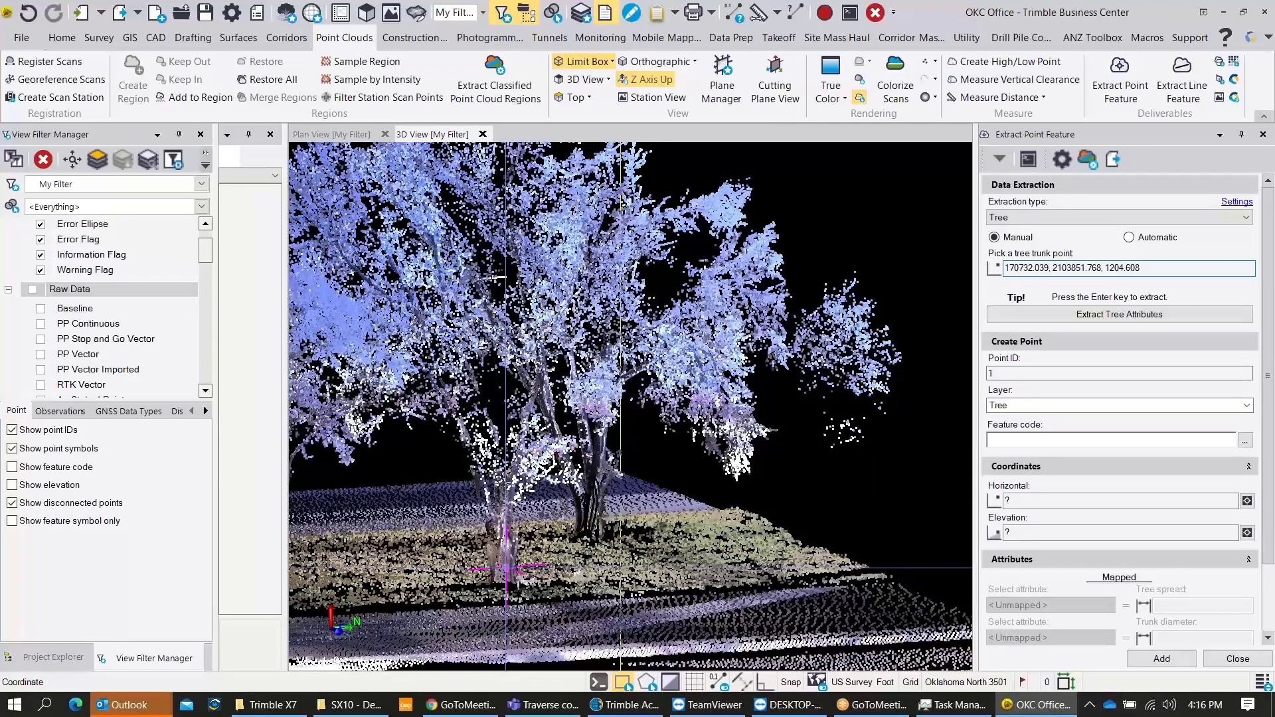
{"action": "left_click", "coordinate": [592, 528]}
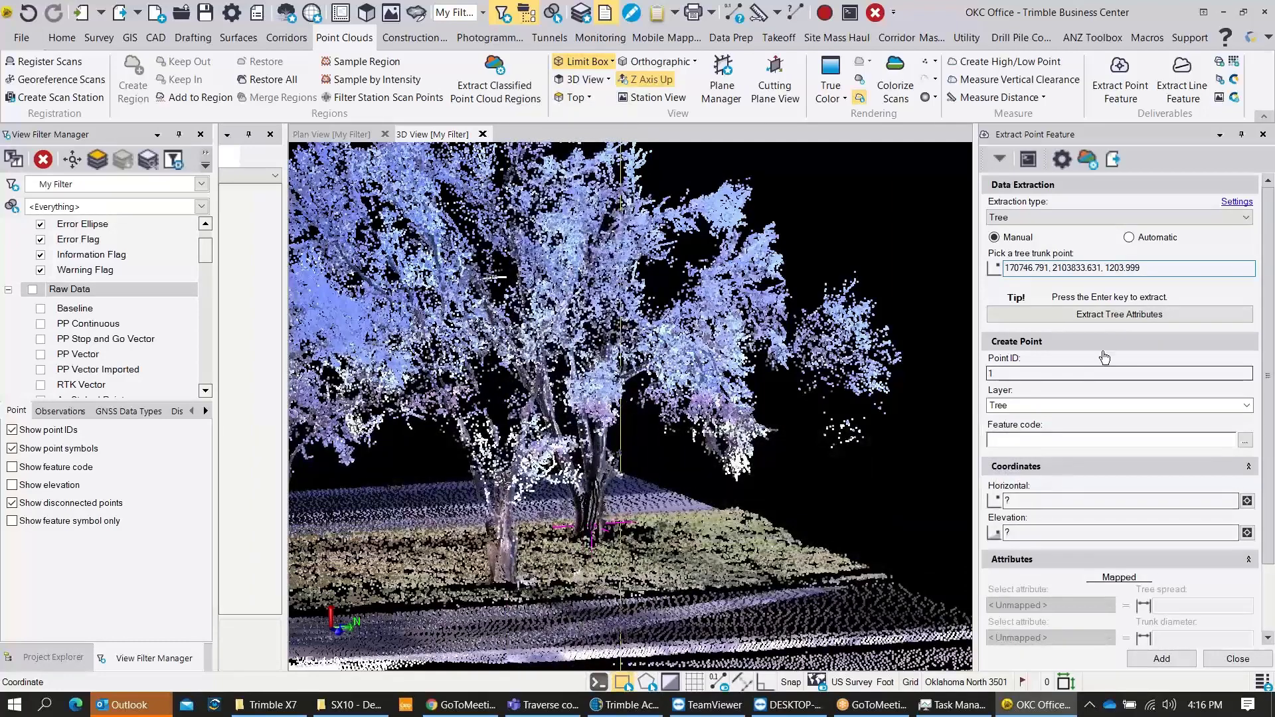
{"action": "left_click", "coordinate": [1105, 316]}
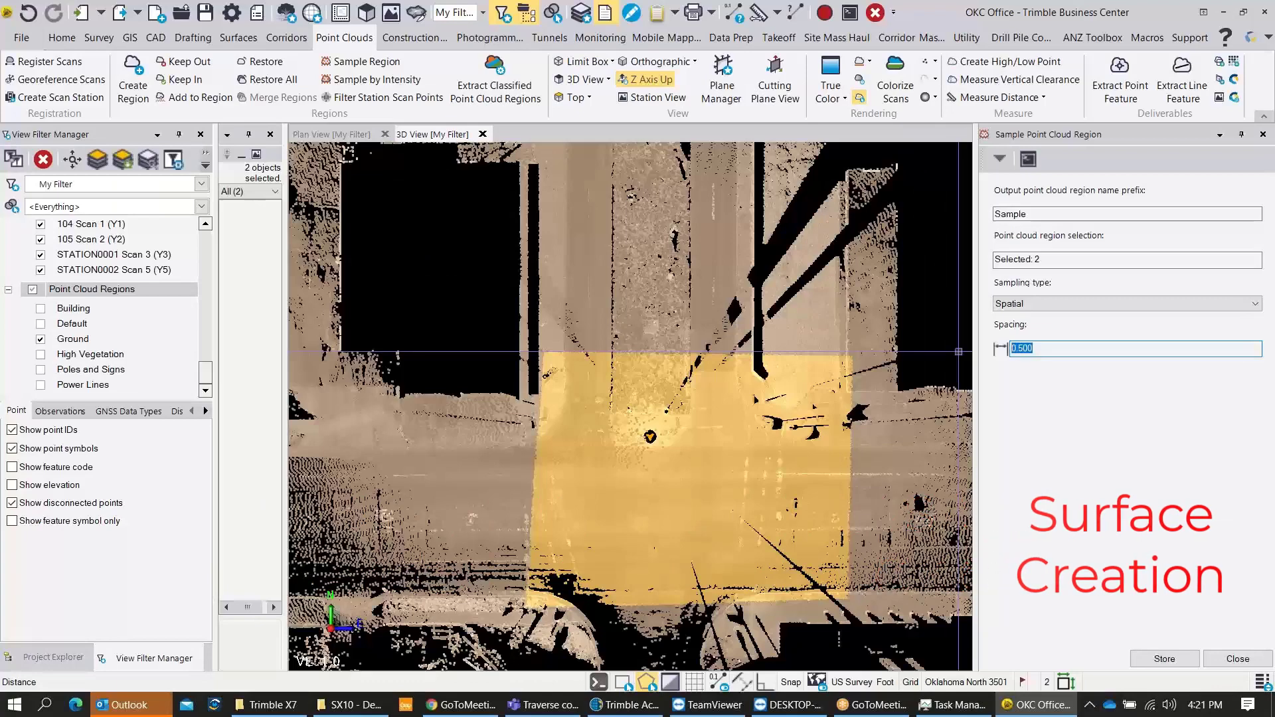
Sample the two selected point cloud regions spatially at 0.25 spacing with the output region prefix Intersection
{"action": "key", "text": "BackSpace"}
{"action": "type", "text": "."}
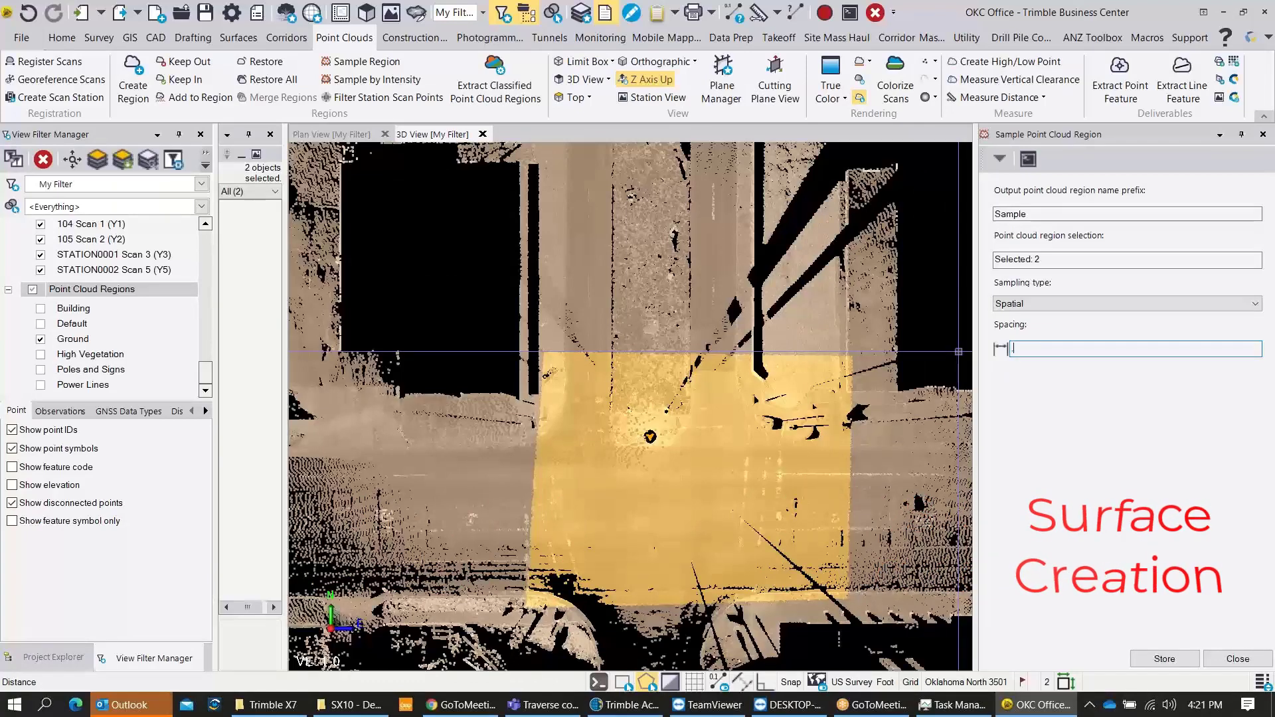
{"action": "type", "text": "25"}
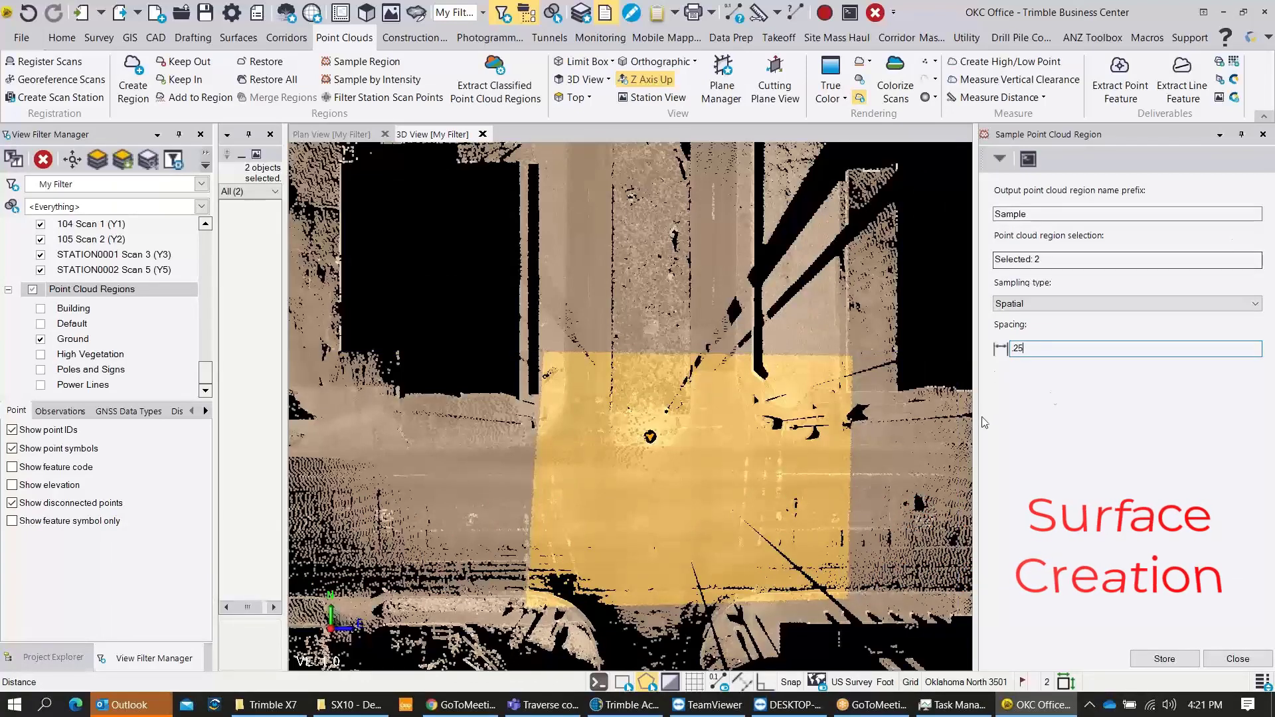
{"action": "left_click_drag", "start_coordinate": [1072, 353], "coordinate": [969, 355]}
{"action": "type", "text": "."}
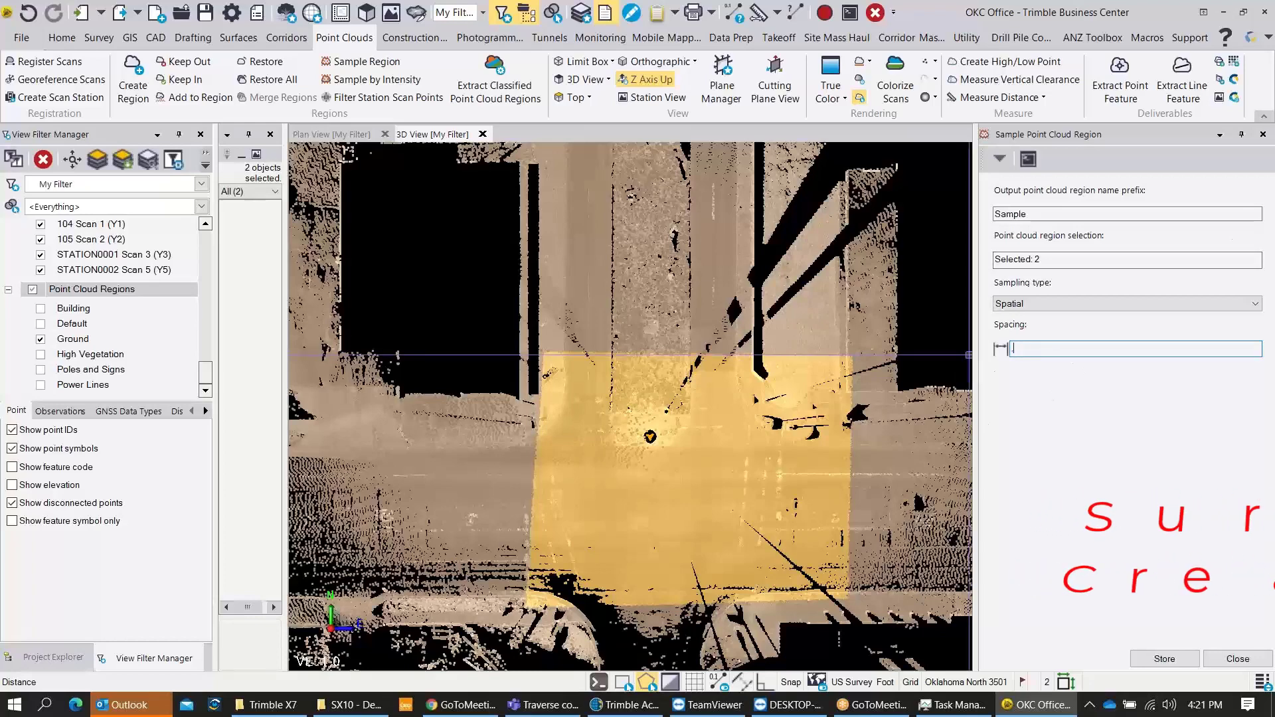
{"action": "type", "text": "25"}
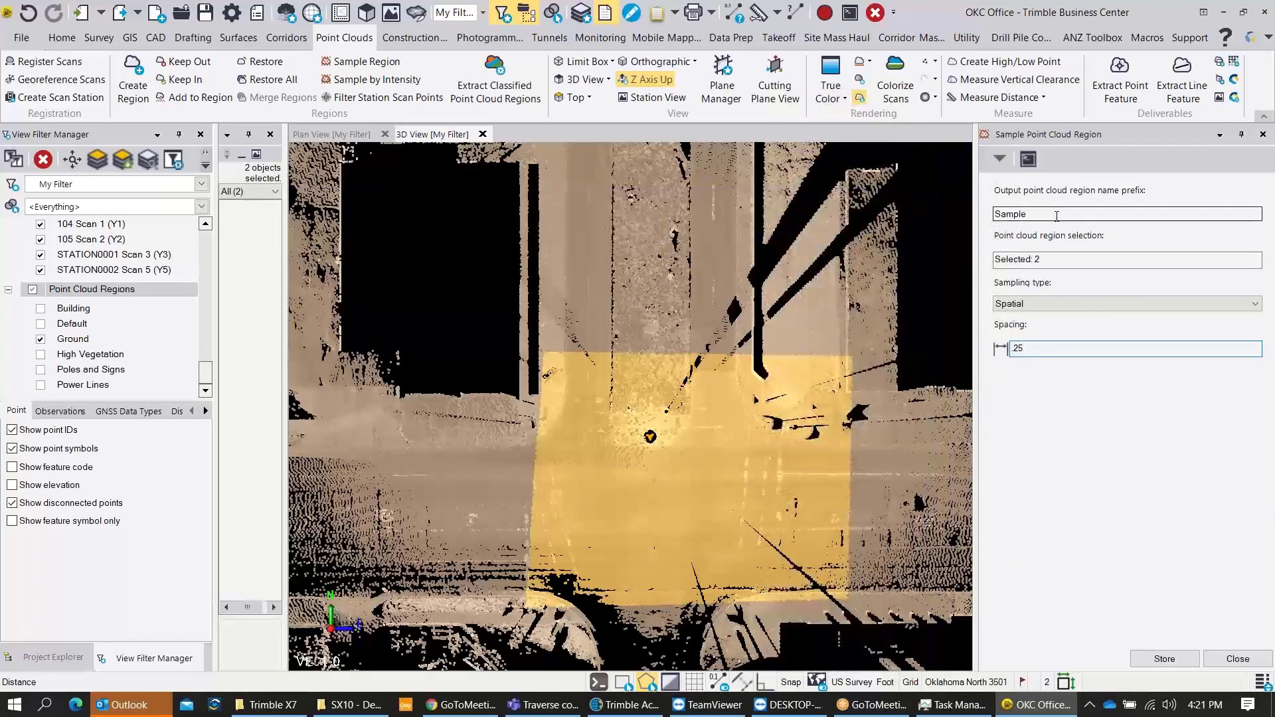
{"action": "left_click_drag", "start_coordinate": [1057, 216], "coordinate": [976, 223]}
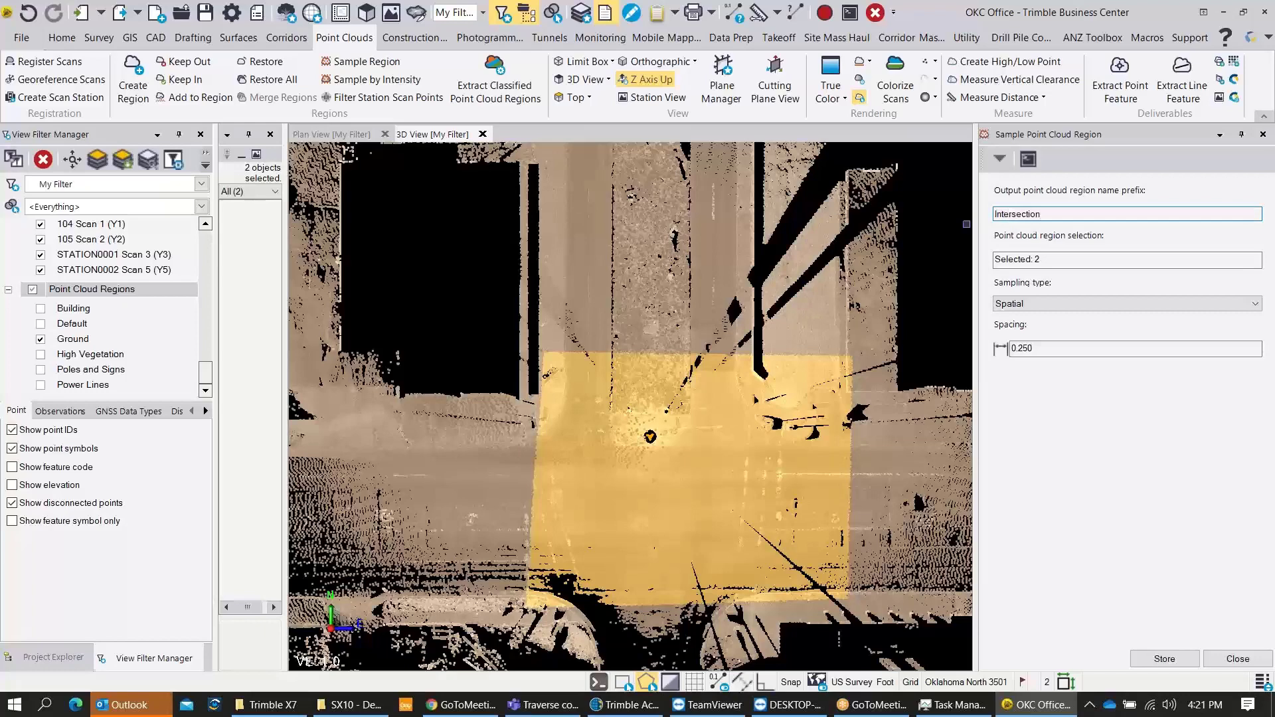
{"action": "left_click", "coordinate": [1172, 659]}
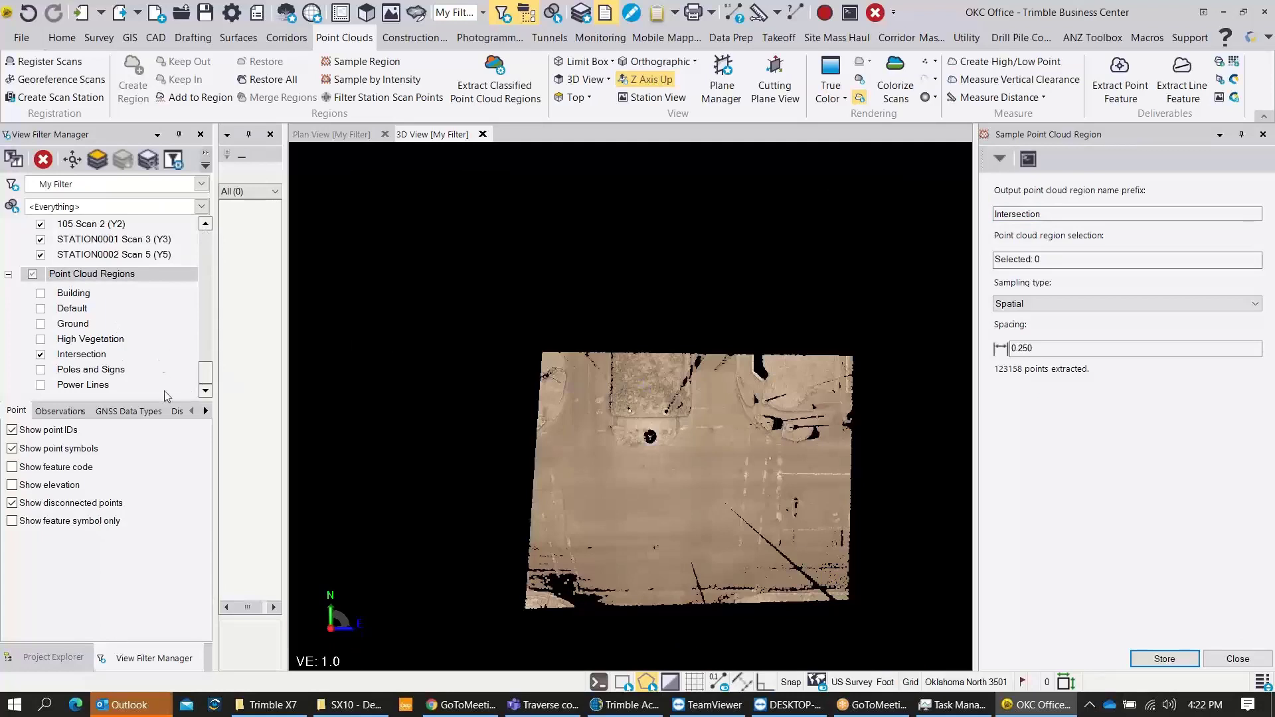
Examine the sampled Intersection region's point density up close and as a whole, and close the region sampling command
{"action": "scroll", "coordinate": [169, 378], "scroll_direction": "up", "scroll_amount": 2}
{"action": "scroll", "coordinate": [46, 346], "scroll_direction": "up", "scroll_amount": 10}
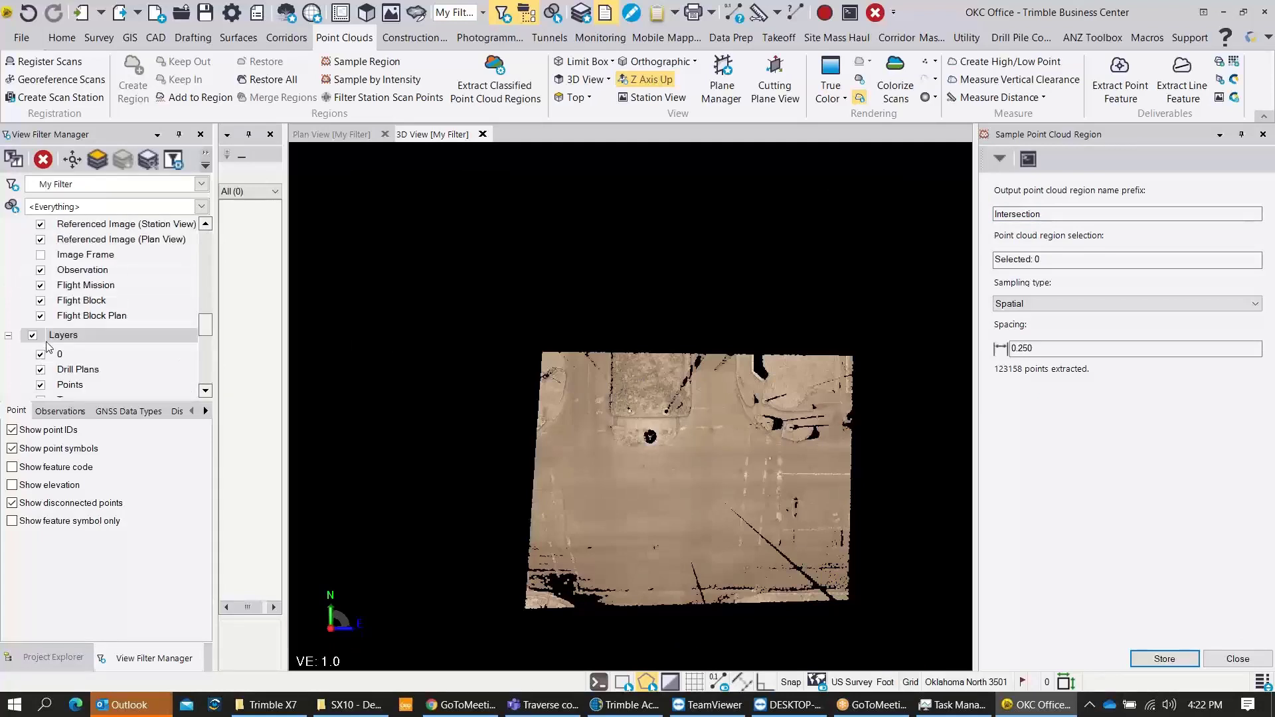
{"action": "scroll", "coordinate": [60, 326], "scroll_direction": "down", "scroll_amount": 10}
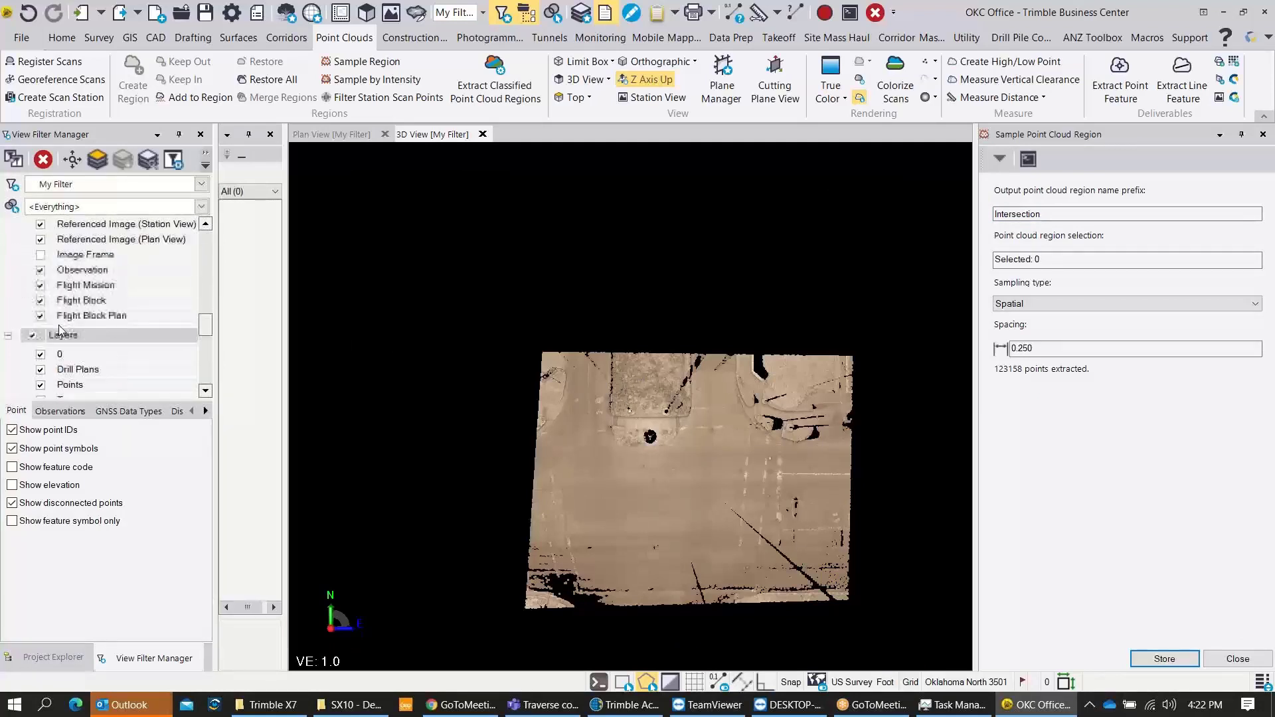
{"action": "scroll", "coordinate": [46, 334], "scroll_direction": "down", "scroll_amount": 2}
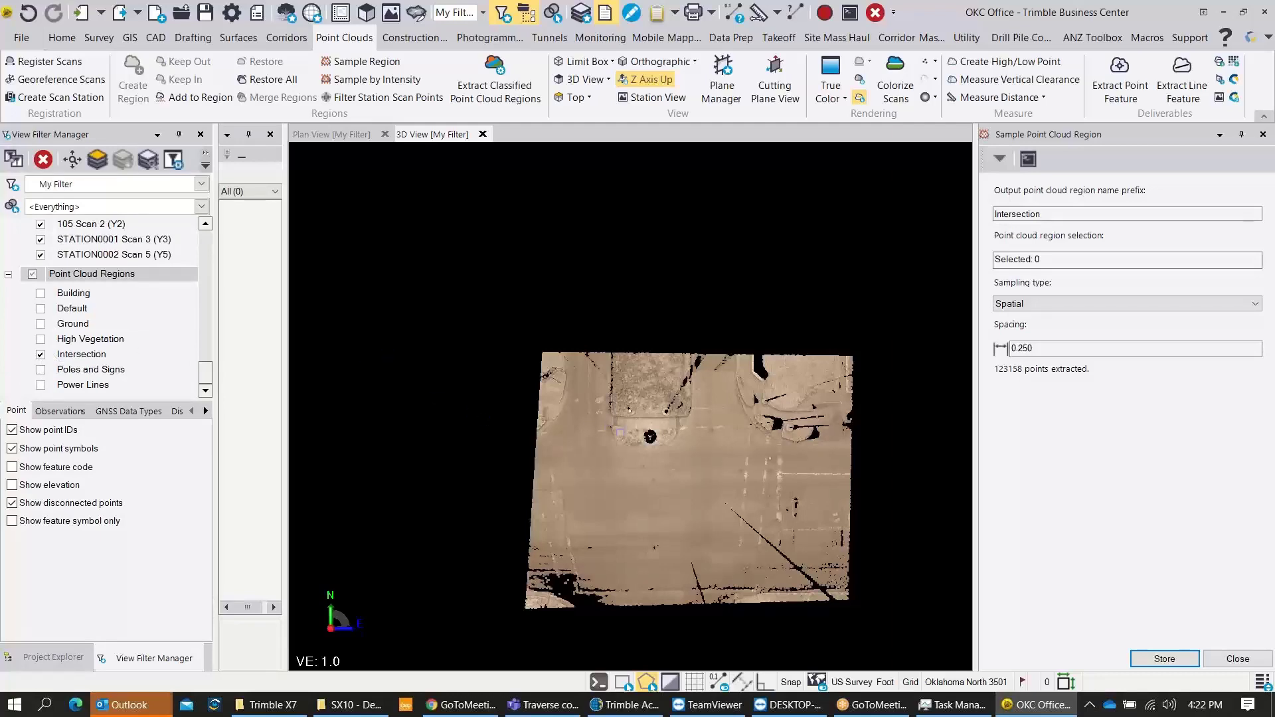
{"action": "scroll", "coordinate": [619, 432], "scroll_direction": "up", "scroll_amount": 10}
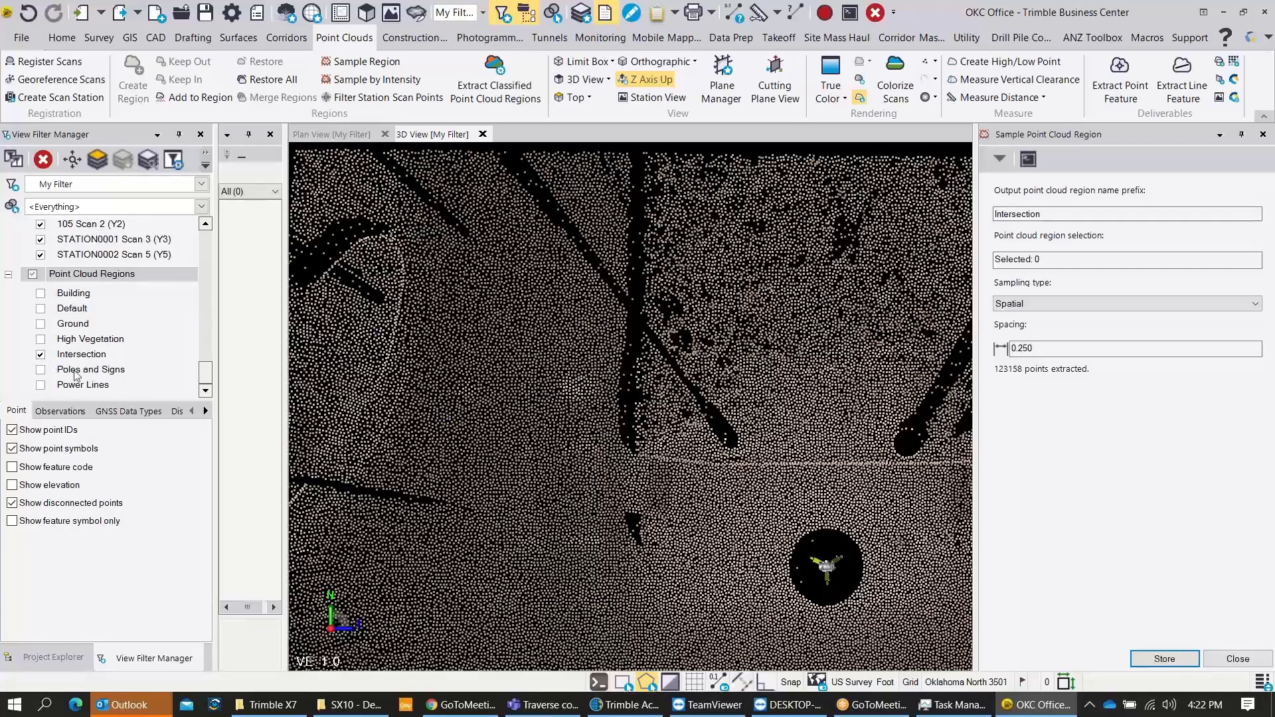
{"action": "scroll", "coordinate": [496, 347], "scroll_direction": "down", "scroll_amount": 10}
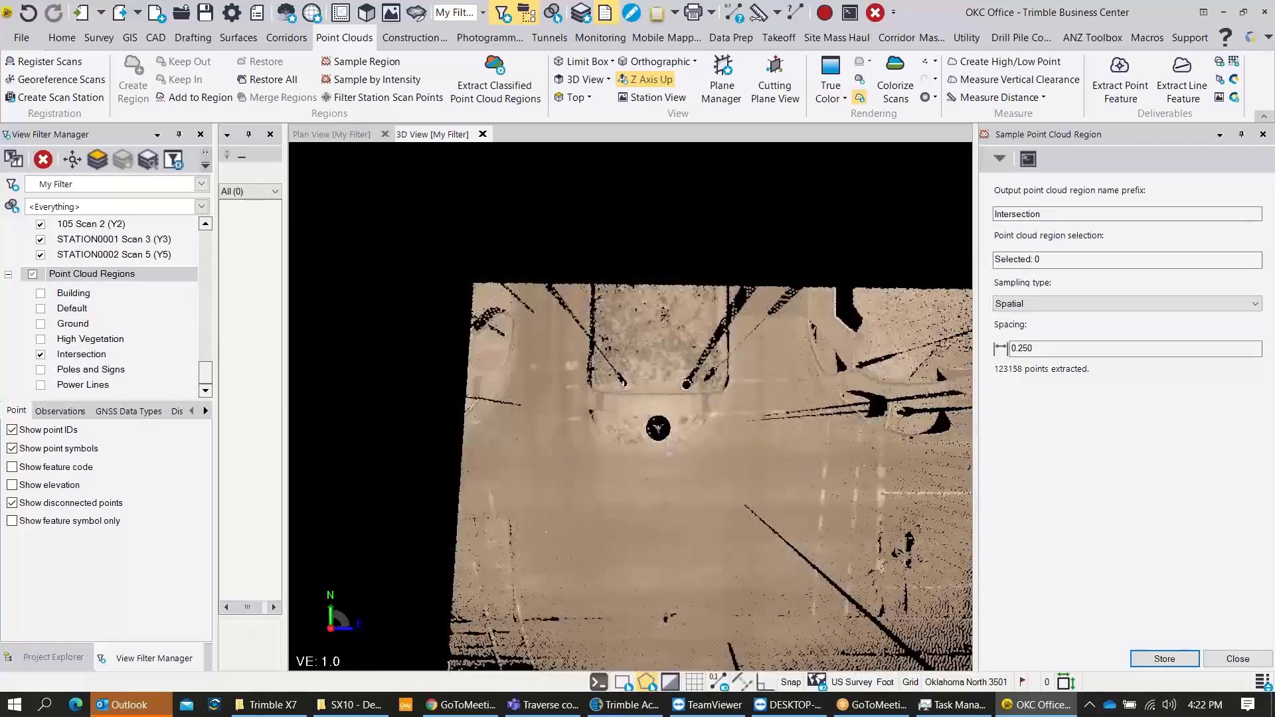
{"action": "left_click", "coordinate": [1218, 658]}
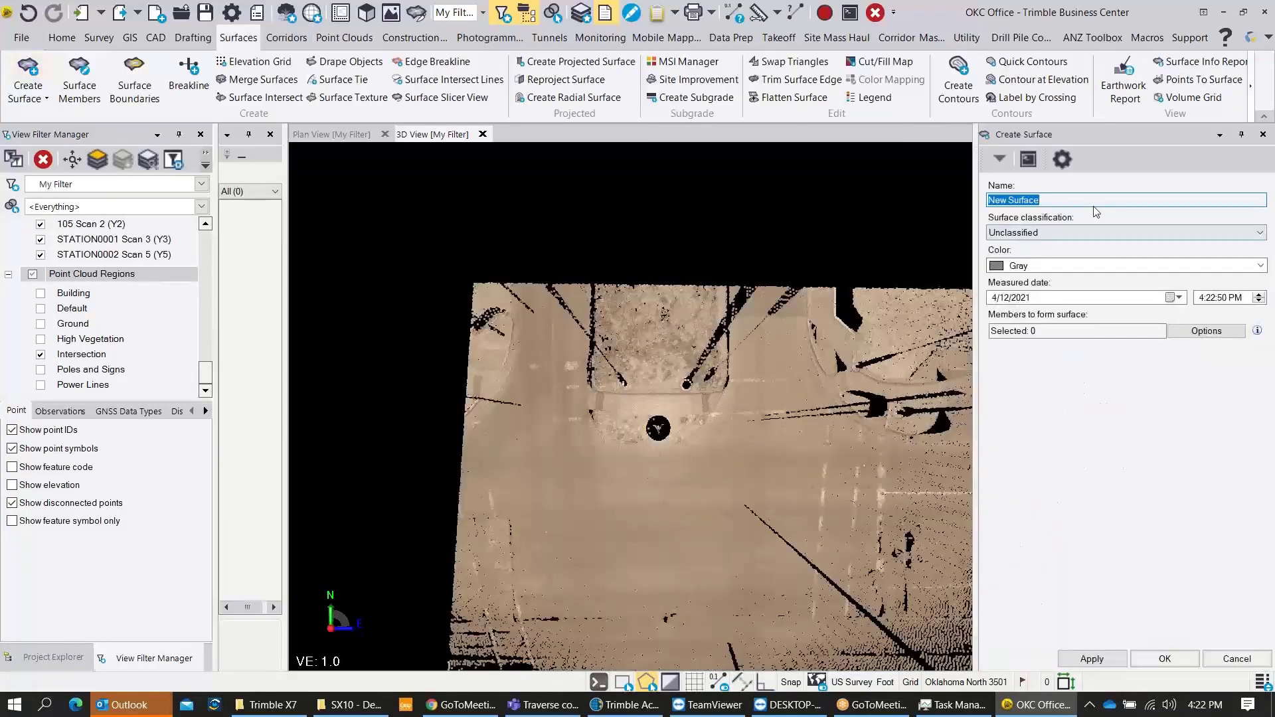
Start a new surface named Existing with the classification Original and the color Green
{"action": "left_click", "coordinate": [239, 37]}
{"action": "left_click", "coordinate": [28, 85]}
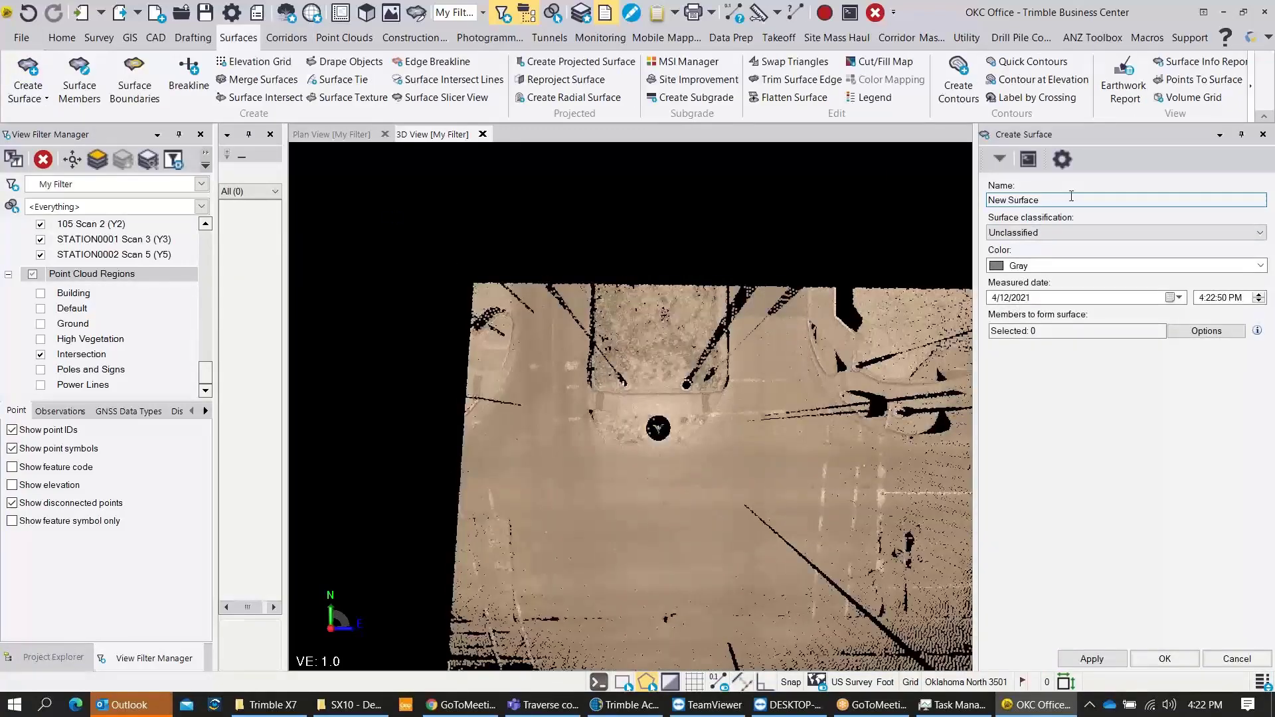
{"action": "type", "text": "Existing"}
{"action": "left_click", "coordinate": [1042, 234]}
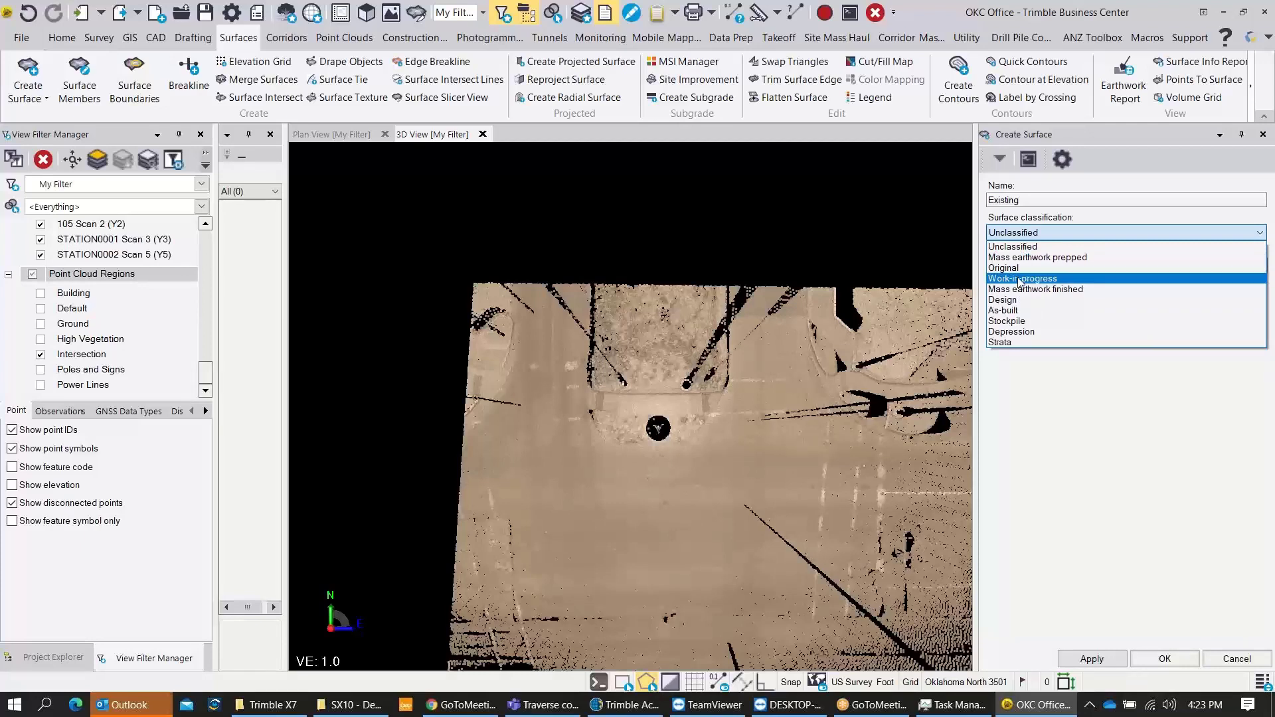
{"action": "left_click", "coordinate": [1003, 267]}
{"action": "left_click", "coordinate": [1062, 266]}
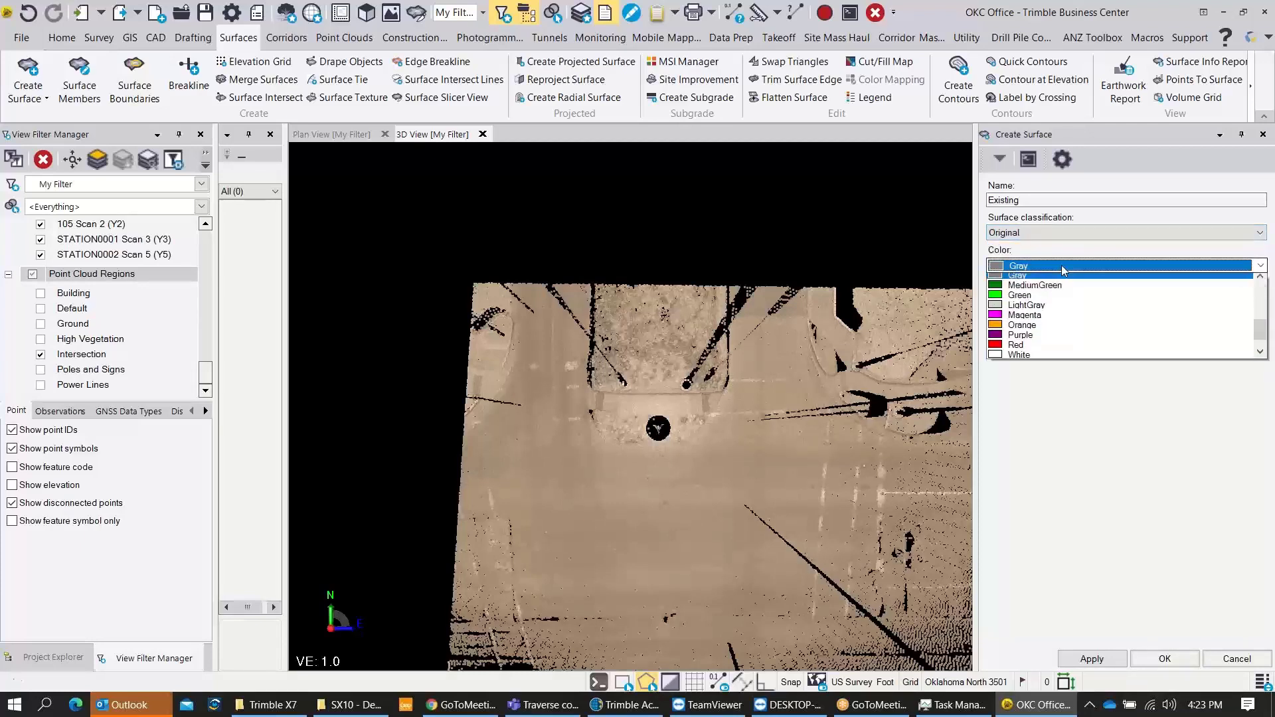
{"action": "left_click", "coordinate": [1046, 299]}
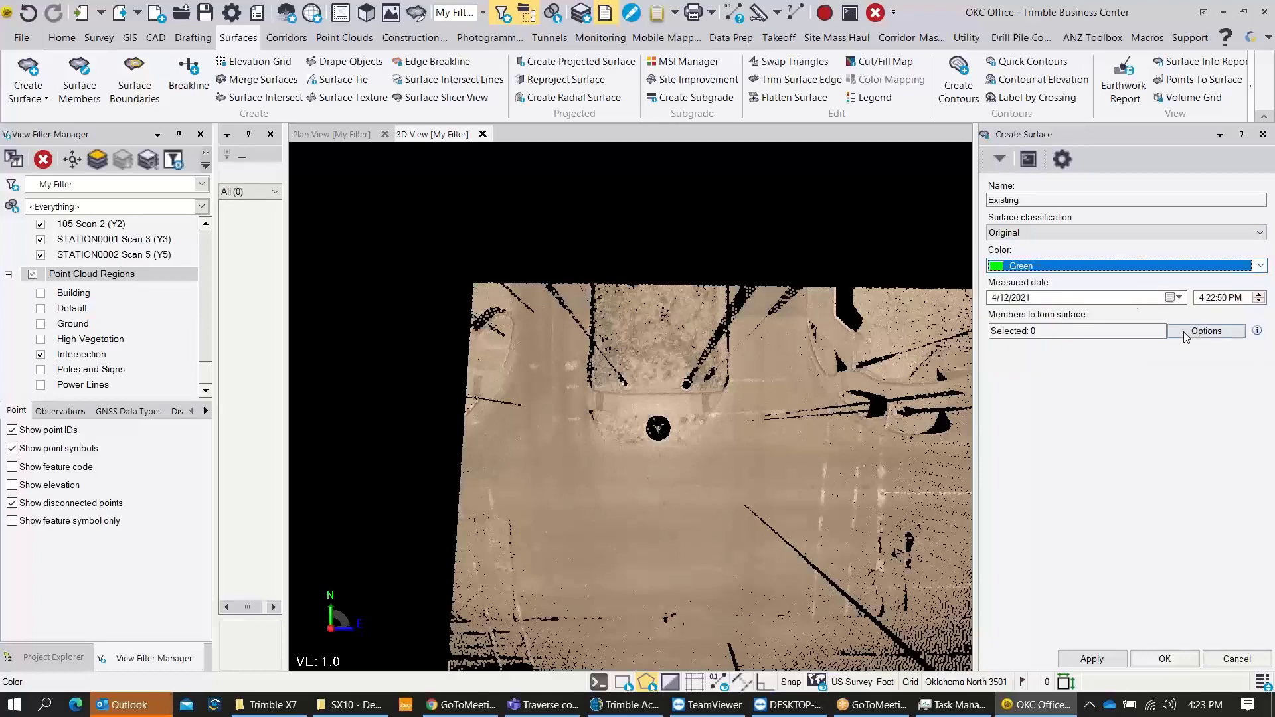
Use the Intersection point cloud region as the surface's member and create the surface
{"action": "left_click", "coordinate": [1056, 331]}
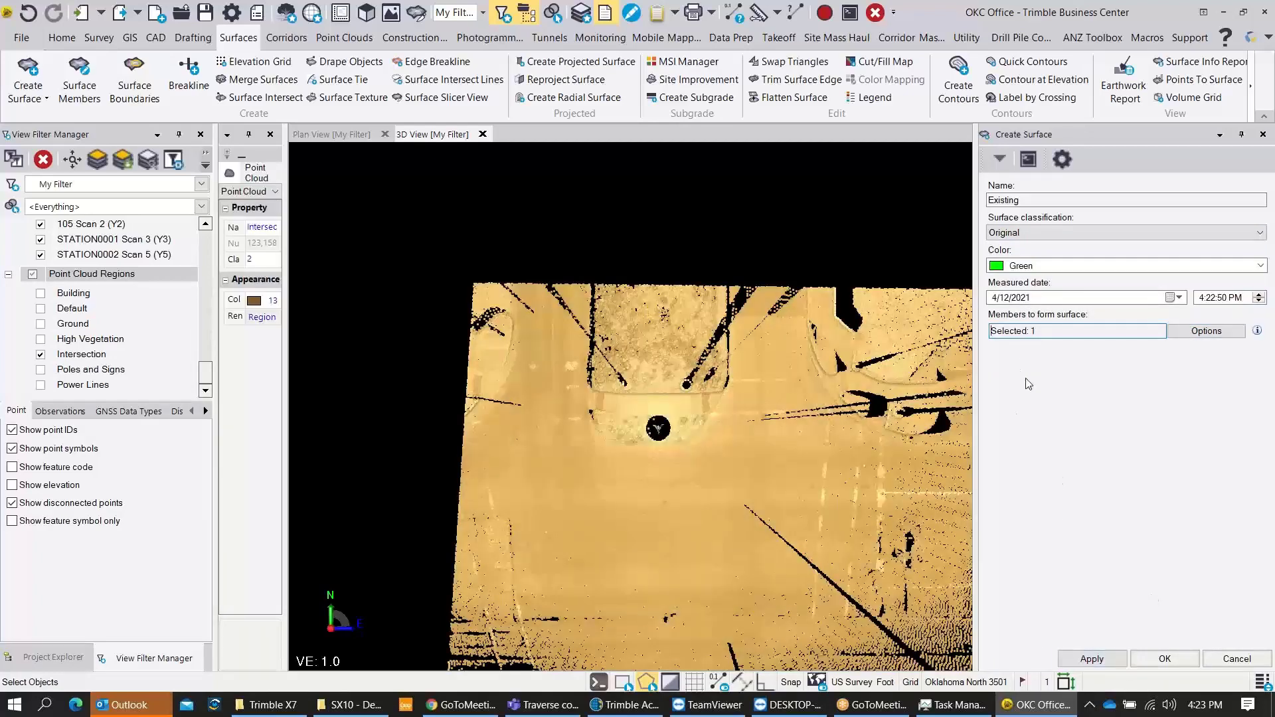
{"action": "left_click", "coordinate": [1091, 658]}
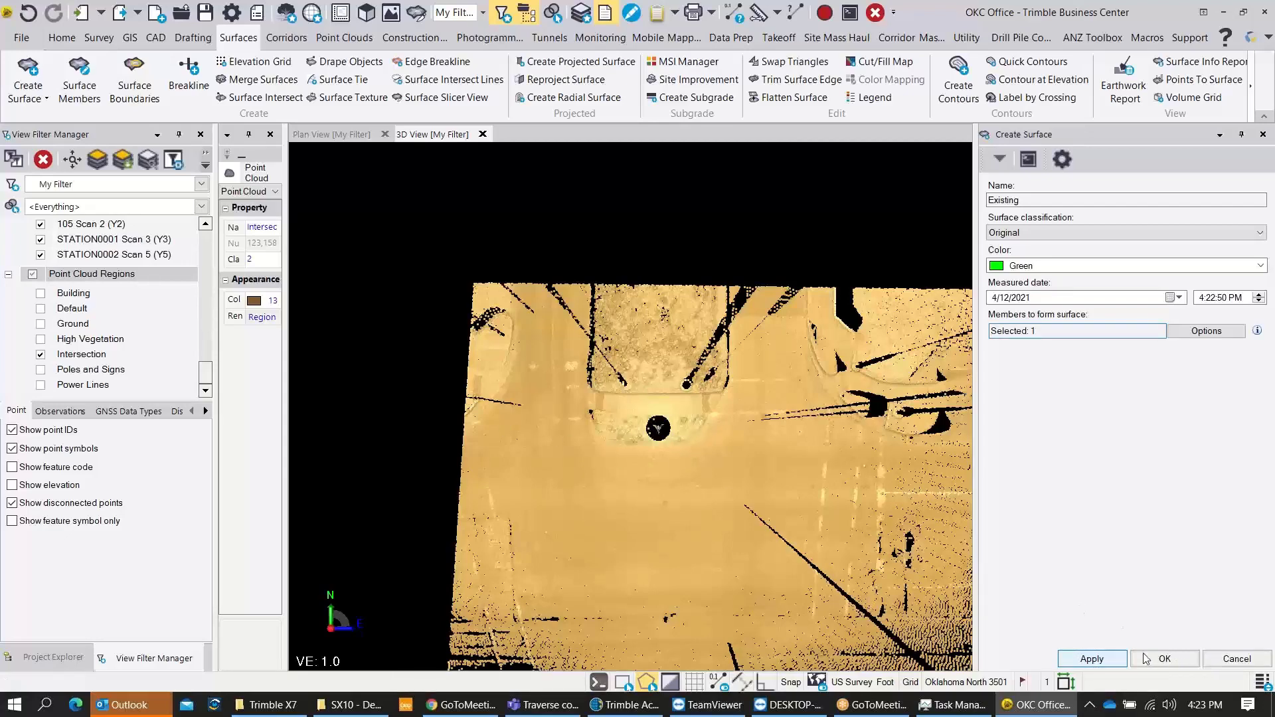
{"action": "left_click", "coordinate": [1174, 663]}
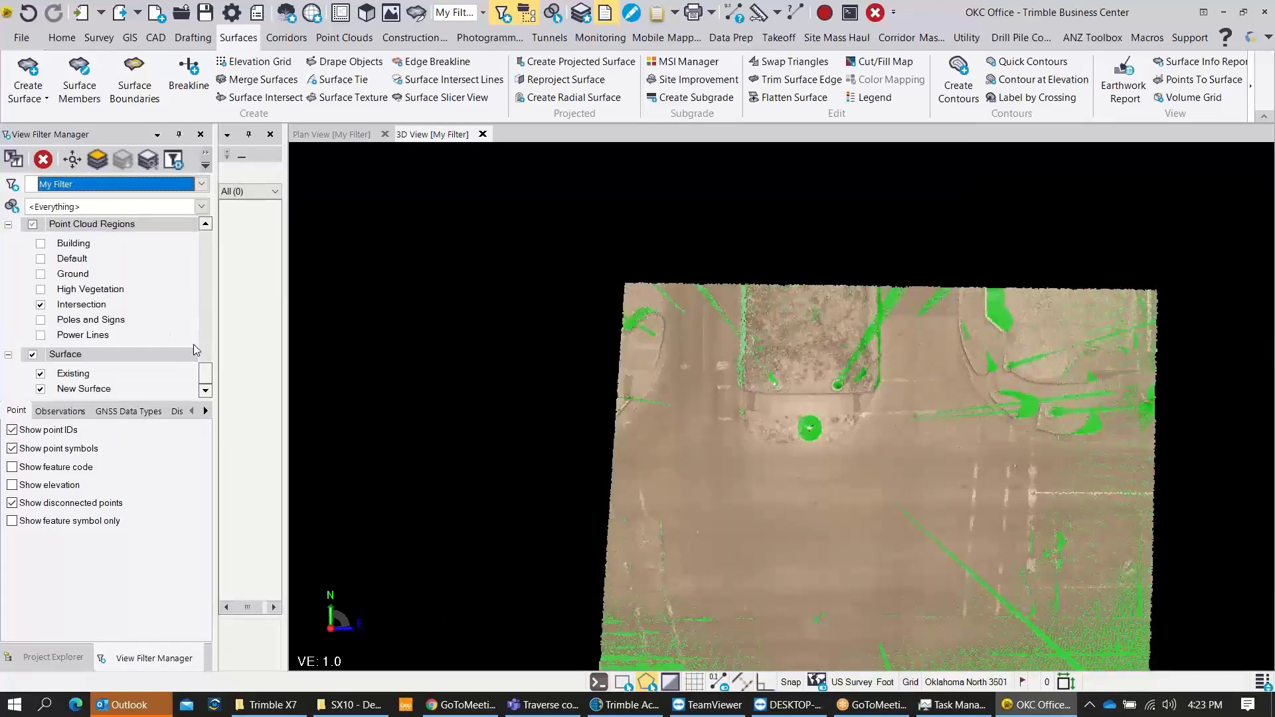
Hide New Surface and the Intersection point cloud region, leaving the Existing surface displayed
{"action": "left_click", "coordinate": [42, 389]}
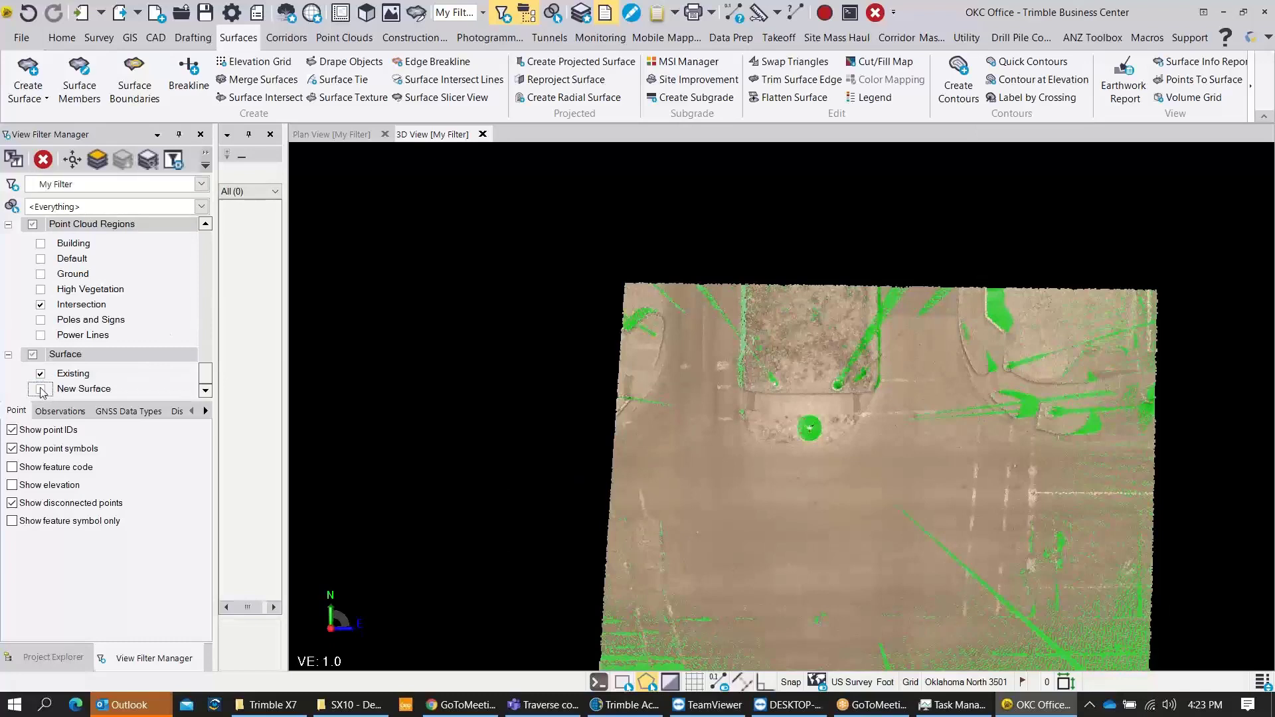
{"action": "left_click", "coordinate": [41, 305]}
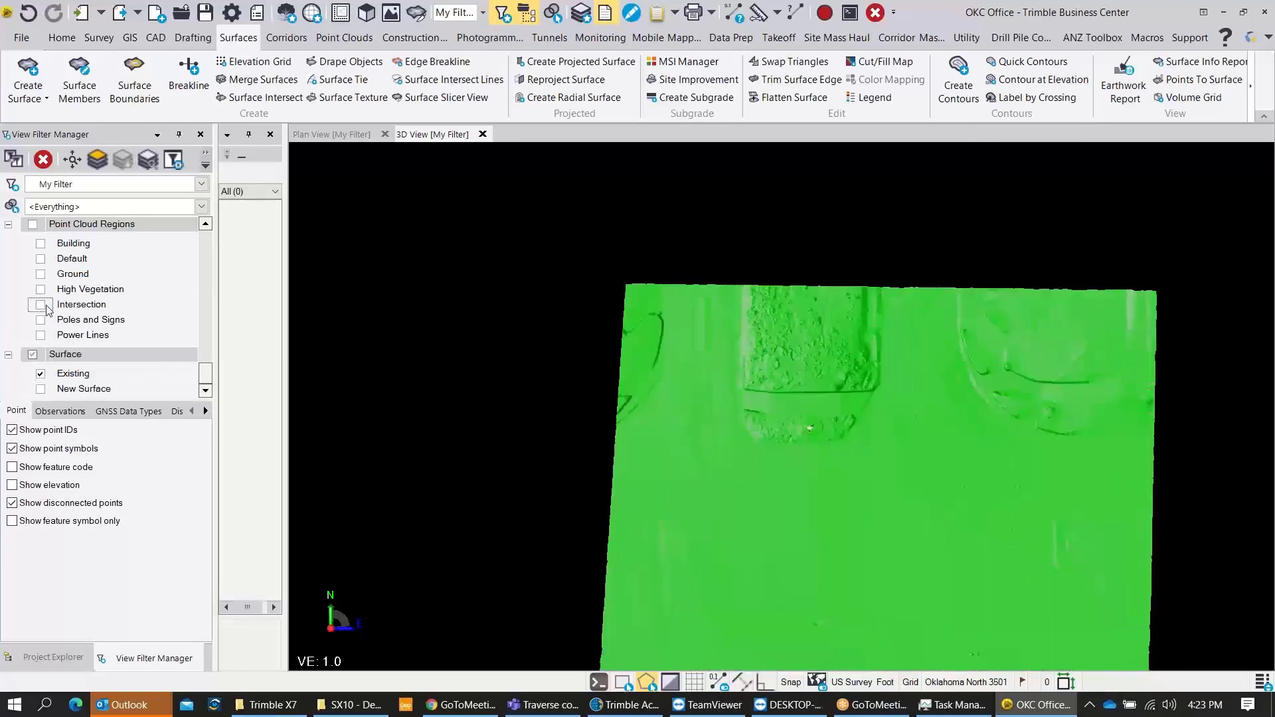
{"action": "left_click", "coordinate": [932, 449]}
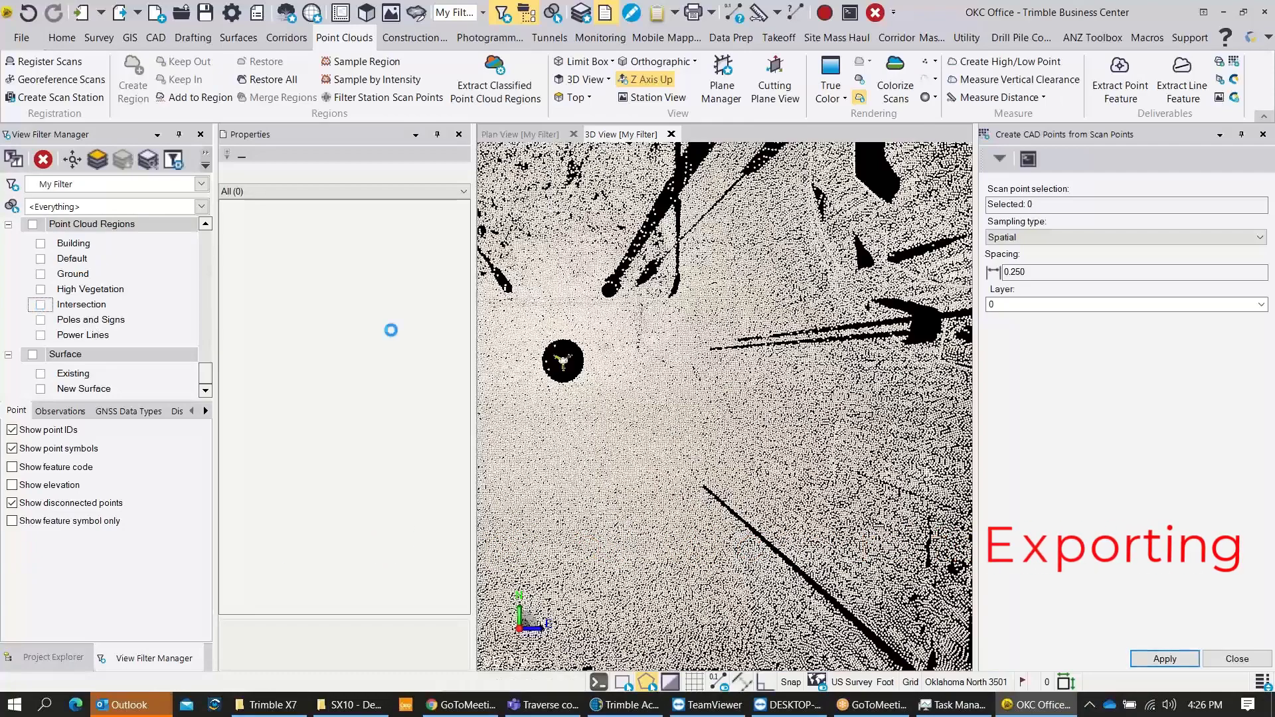
Inspect the CAD points created from the scan by picking at different spots around the intersection in the 3D view
{"action": "scroll", "coordinate": [618, 372], "scroll_direction": "down", "scroll_amount": 2}
{"action": "scroll", "coordinate": [565, 415], "scroll_direction": "up", "scroll_amount": 2}
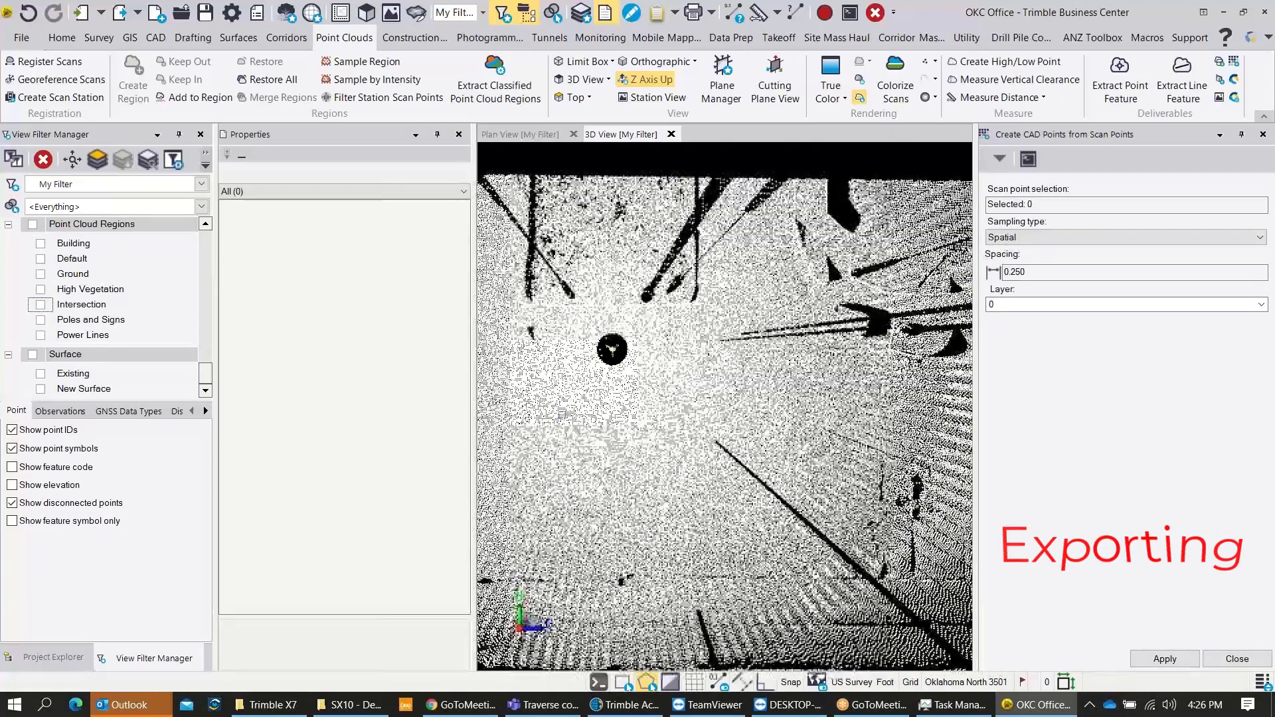
{"action": "left_click", "coordinate": [563, 416]}
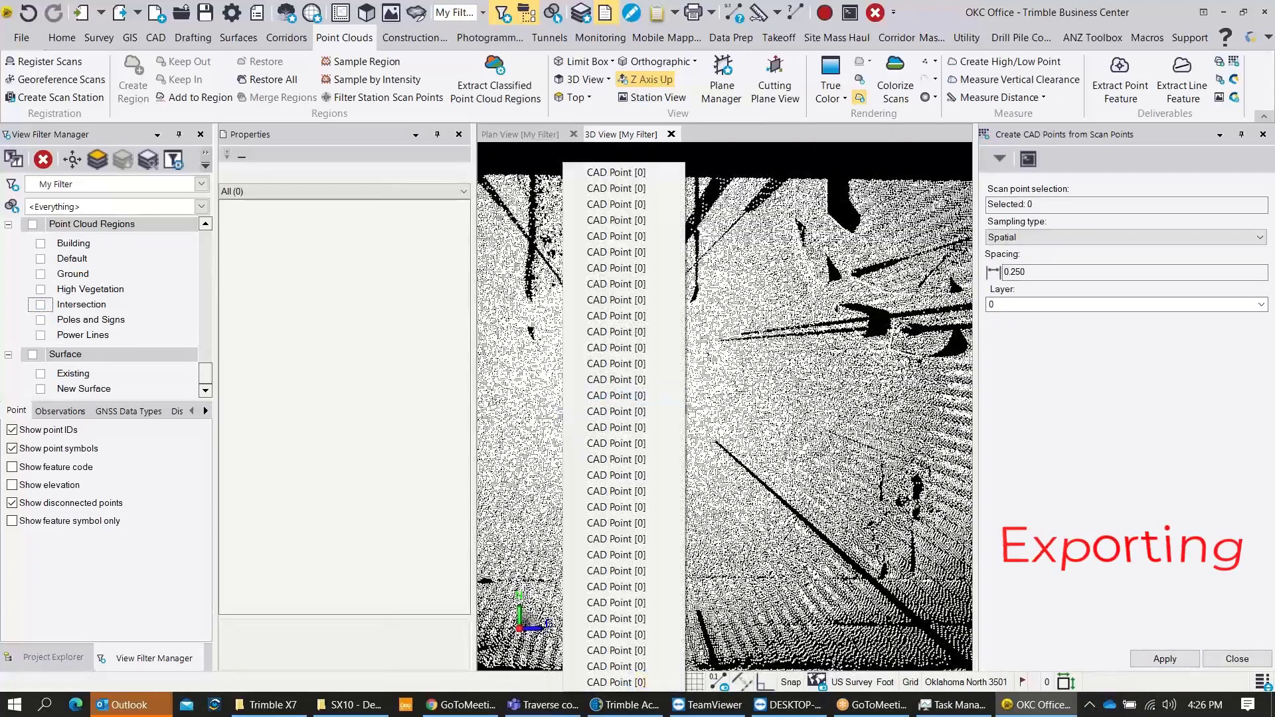
{"action": "left_click", "coordinate": [611, 348]}
{"action": "left_click", "coordinate": [775, 384]}
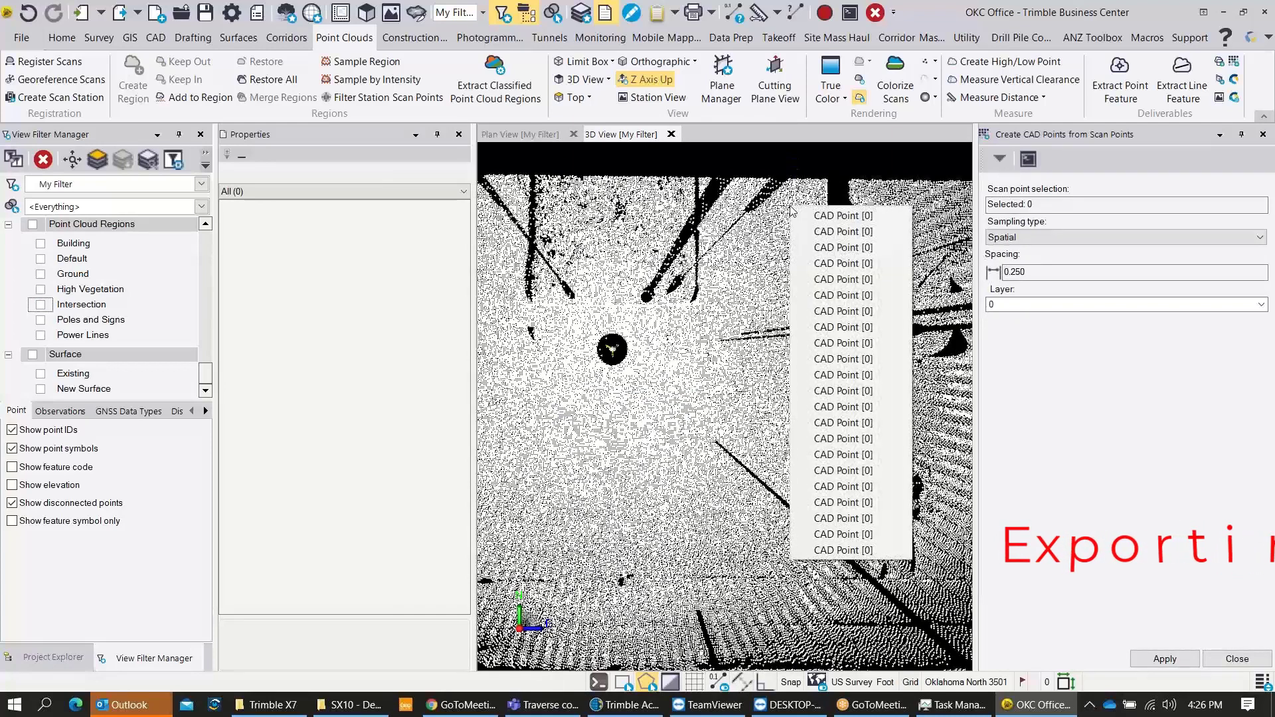
{"action": "left_click", "coordinate": [834, 162]}
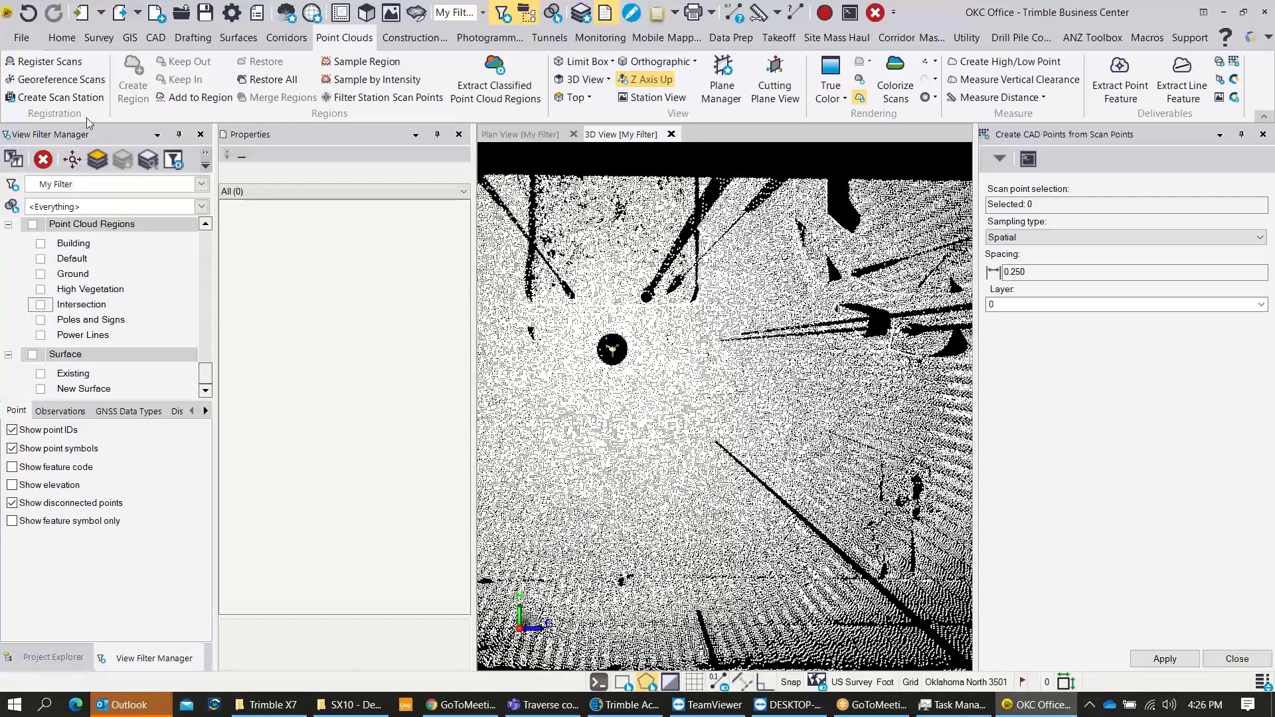
Open the Export command and review the exporters available for the Point Cloud file format category
{"action": "left_click", "coordinate": [57, 41]}
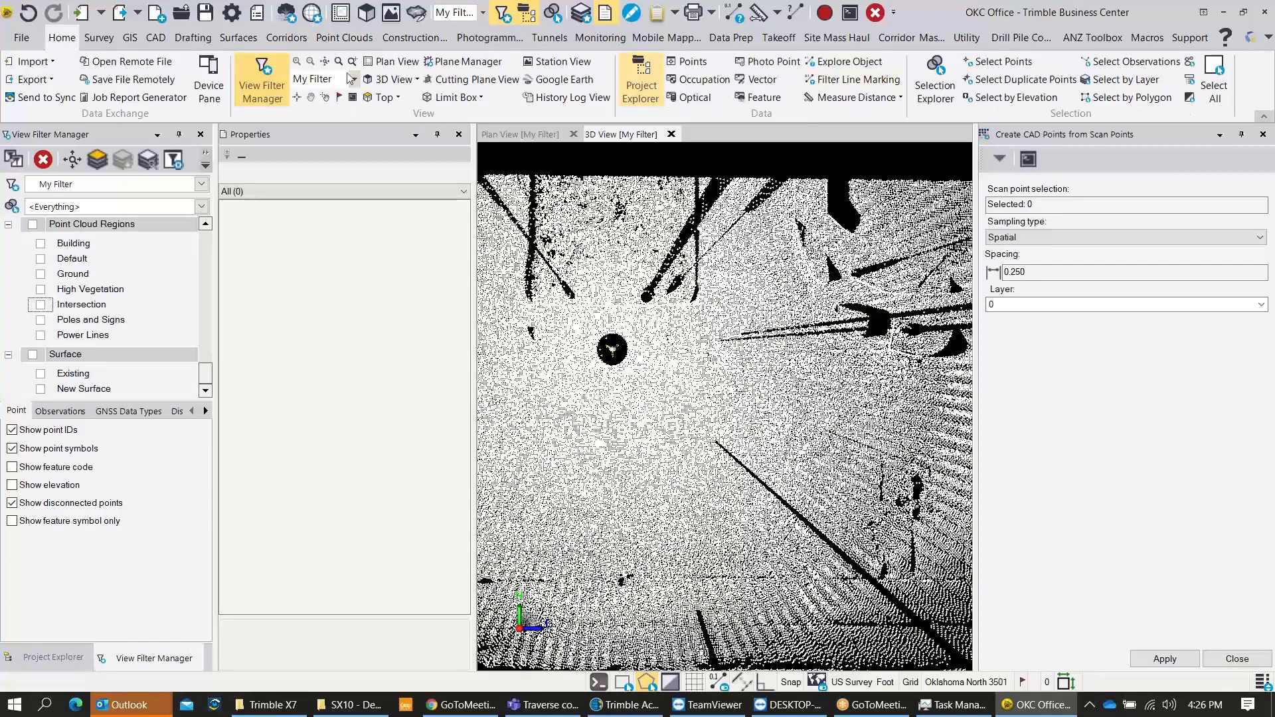
{"action": "left_click", "coordinate": [19, 76]}
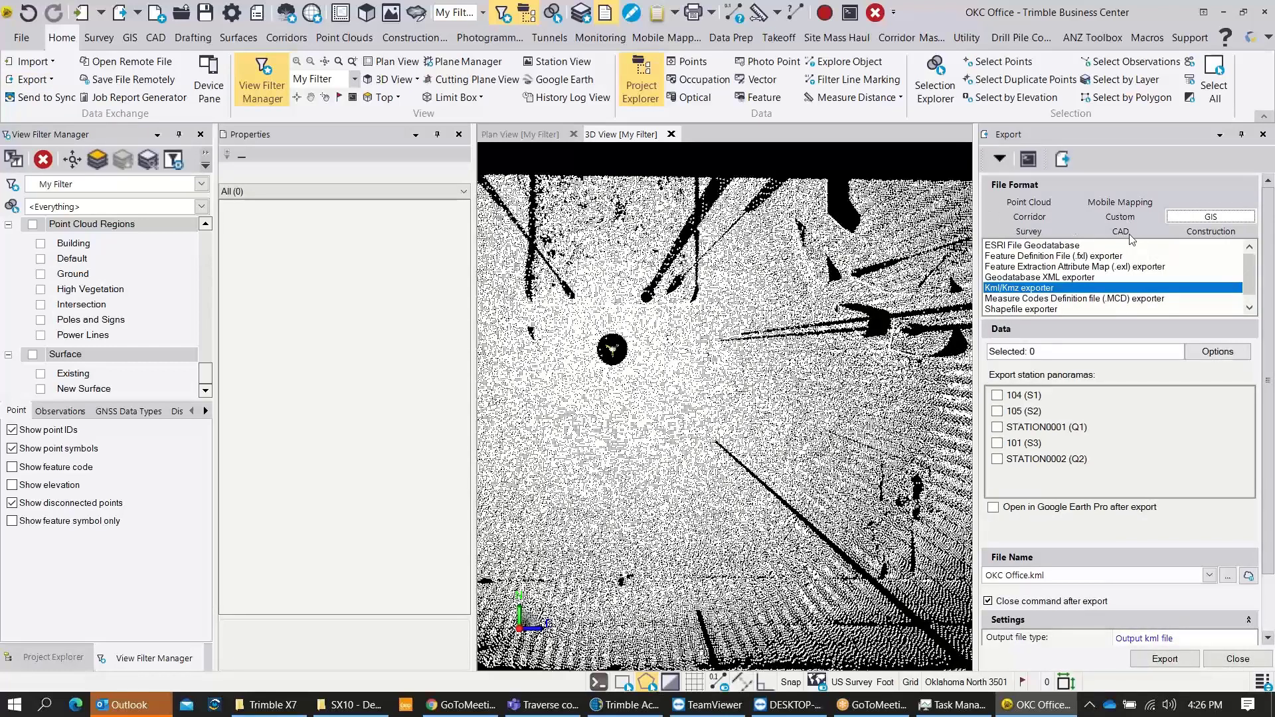
{"action": "left_click", "coordinate": [1042, 203]}
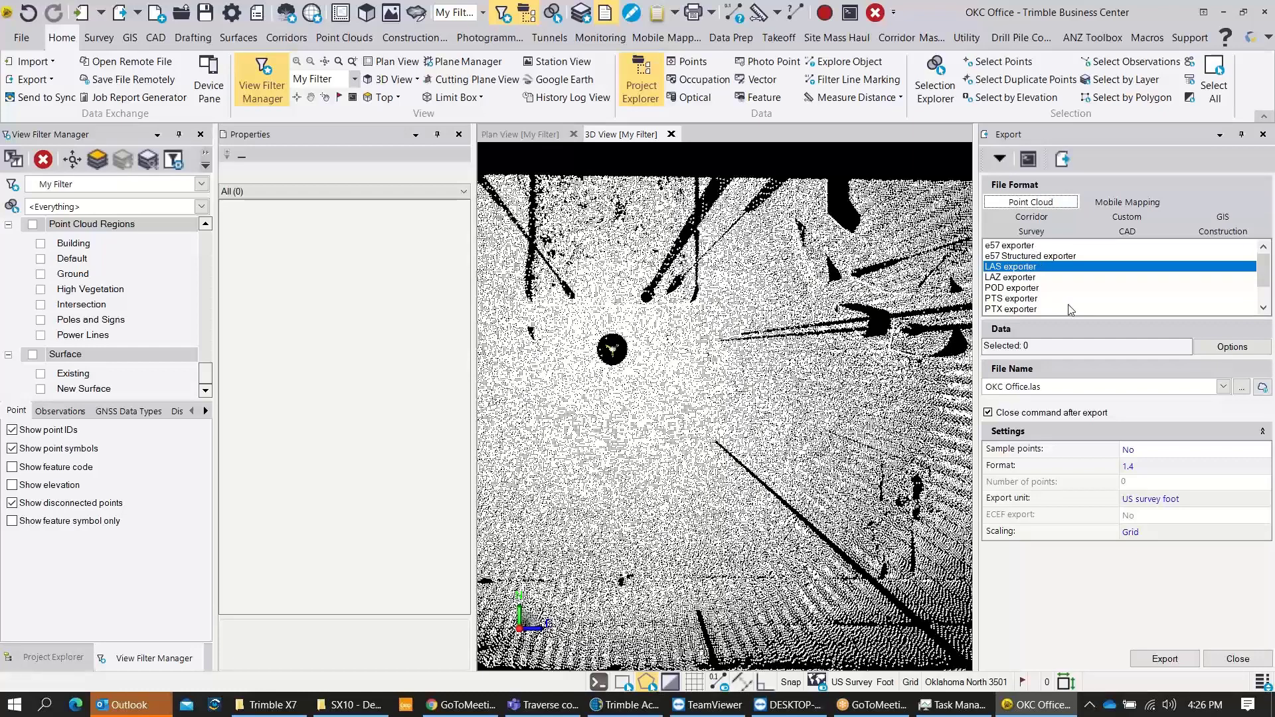
{"action": "scroll", "coordinate": [1071, 309], "scroll_direction": "down", "scroll_amount": 1}
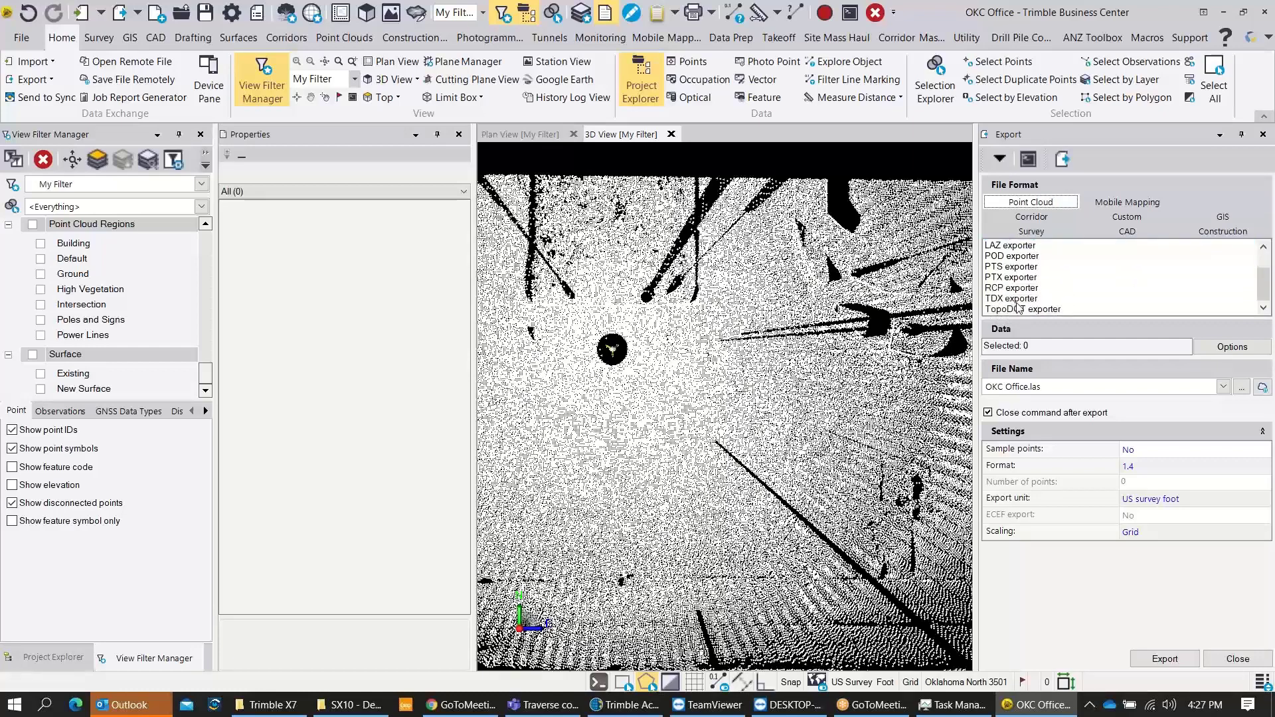